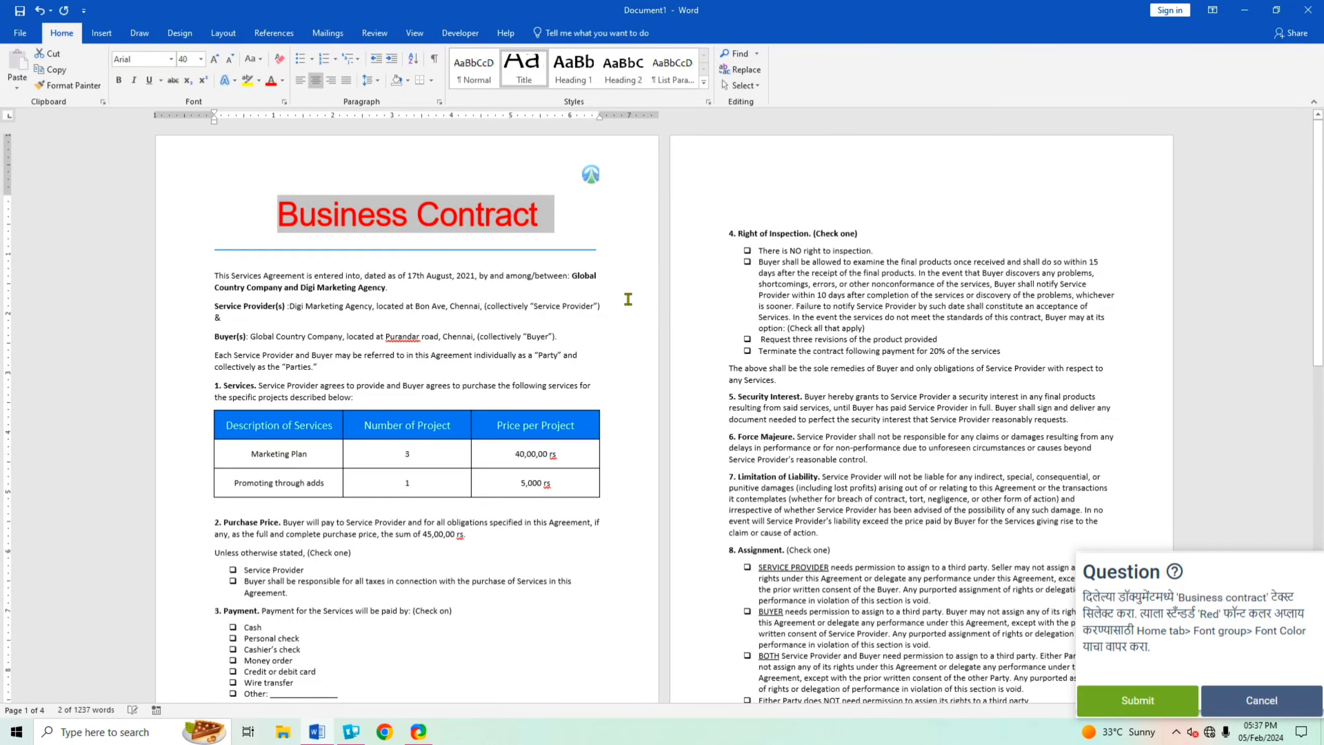
Step: Deselect the red "Business Contract" title, submit the answer to question 1 and dismiss the result
left_click(630, 302)
left_click(1138, 702)
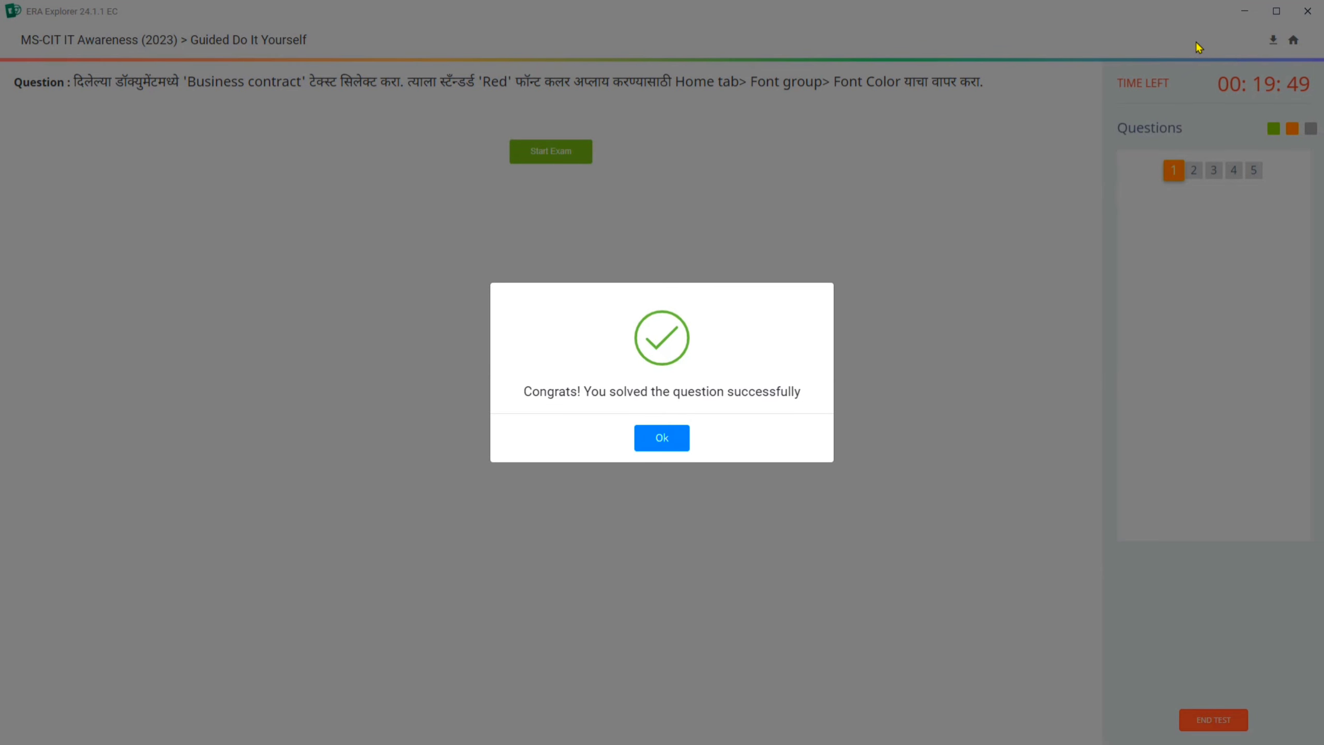
left_click(660, 444)
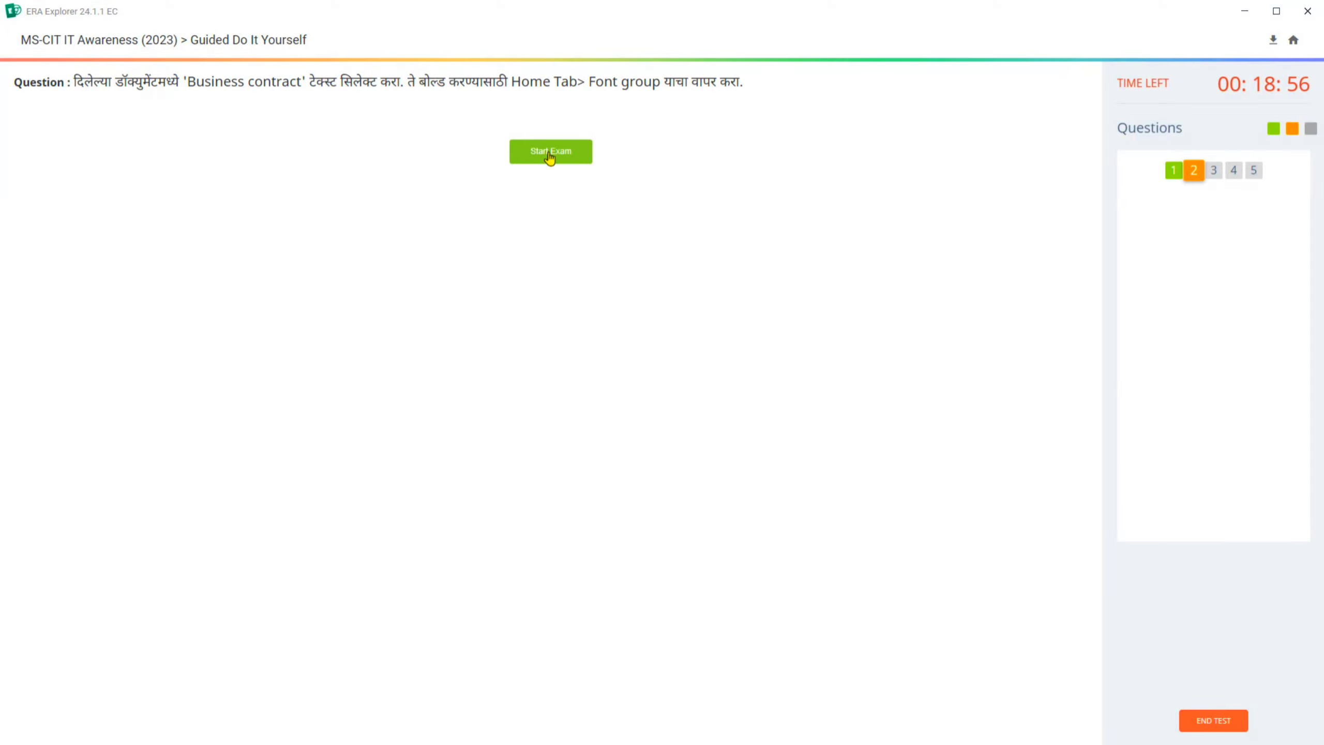
Step: Start question 2 and reposition and enlarge the Word window so it sits beside the question box
left_click(548, 152)
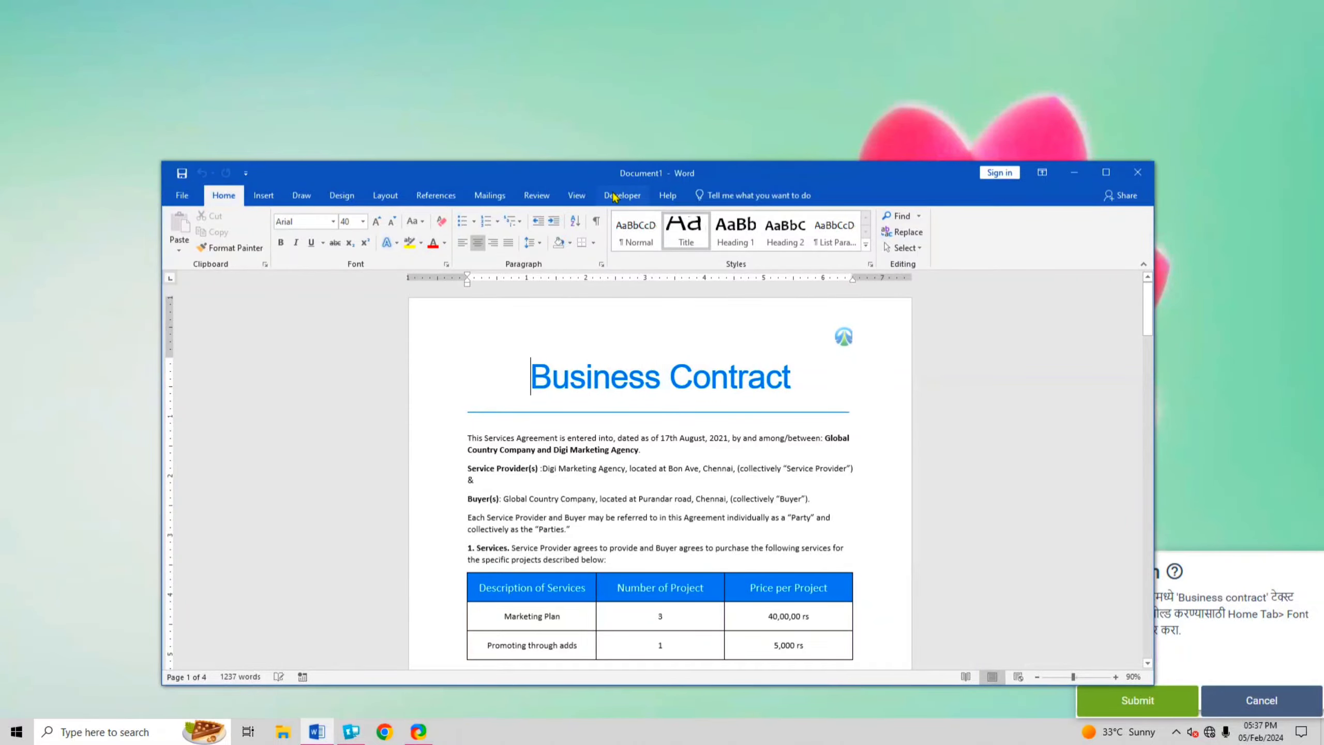
left_click_drag(641, 175, 476, 14)
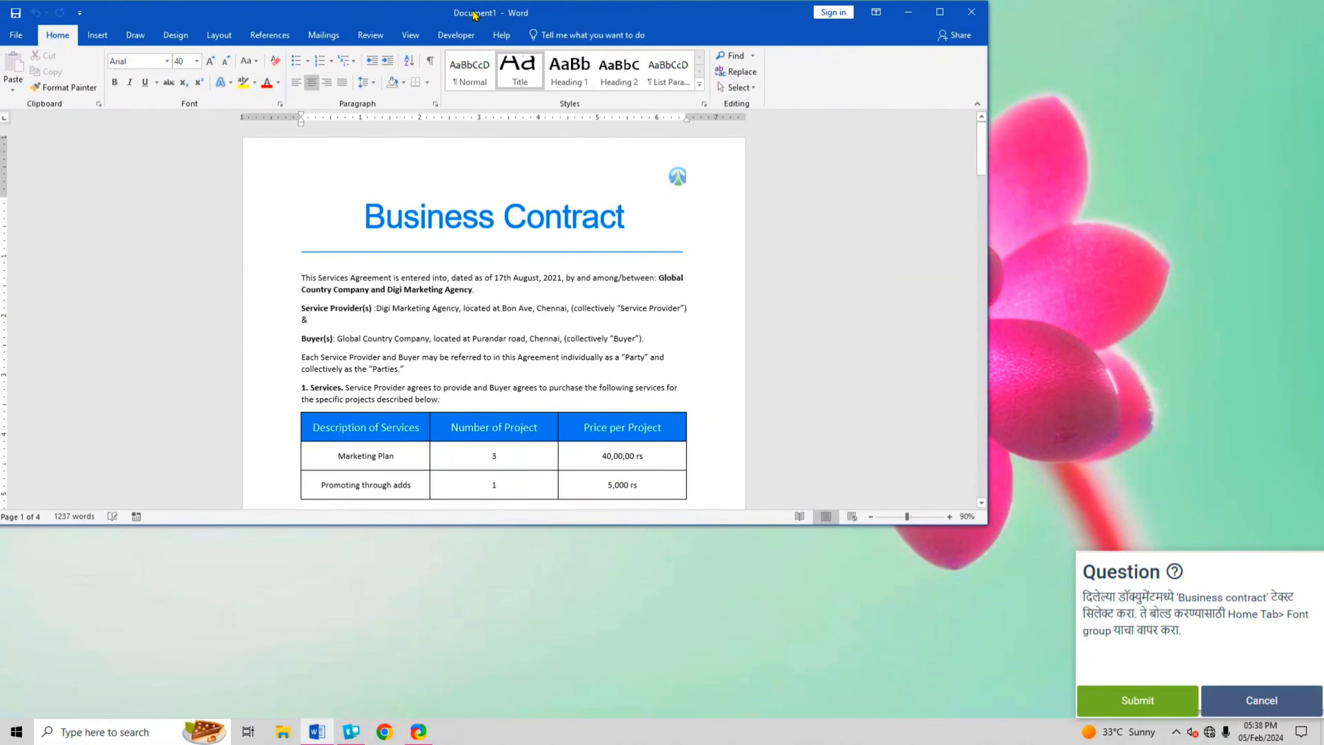
left_click_drag(988, 524, 1060, 701)
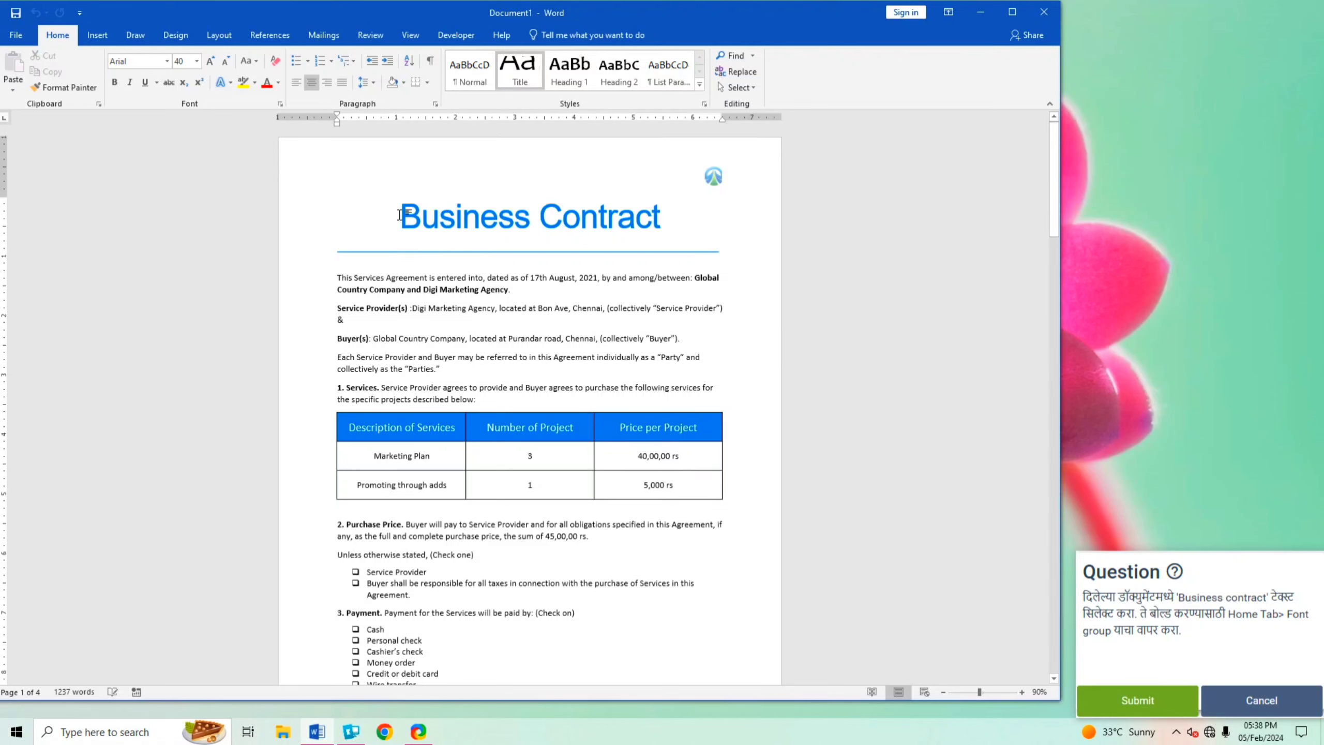
Step: Make the "Business Contract" title bold and submit the answer to question 2
left_click_drag(400, 215, 666, 214)
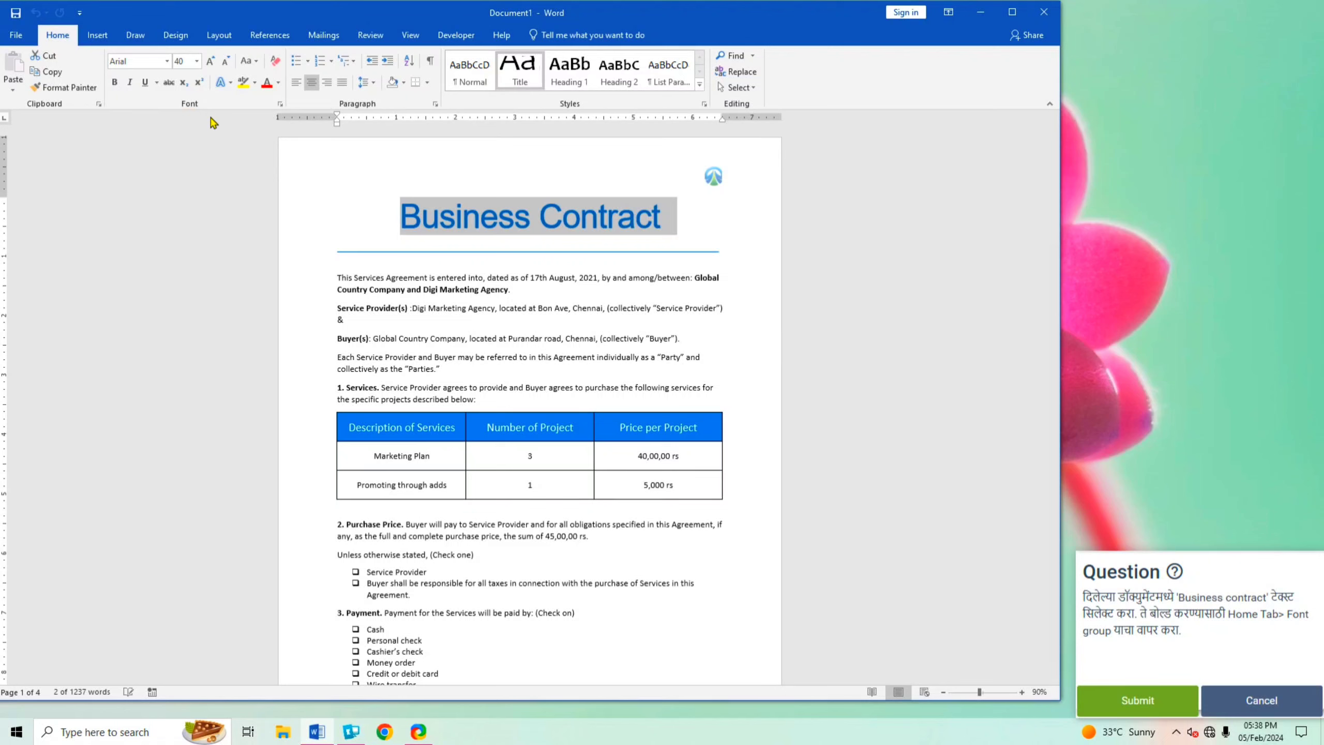
left_click(114, 82)
left_click(953, 562)
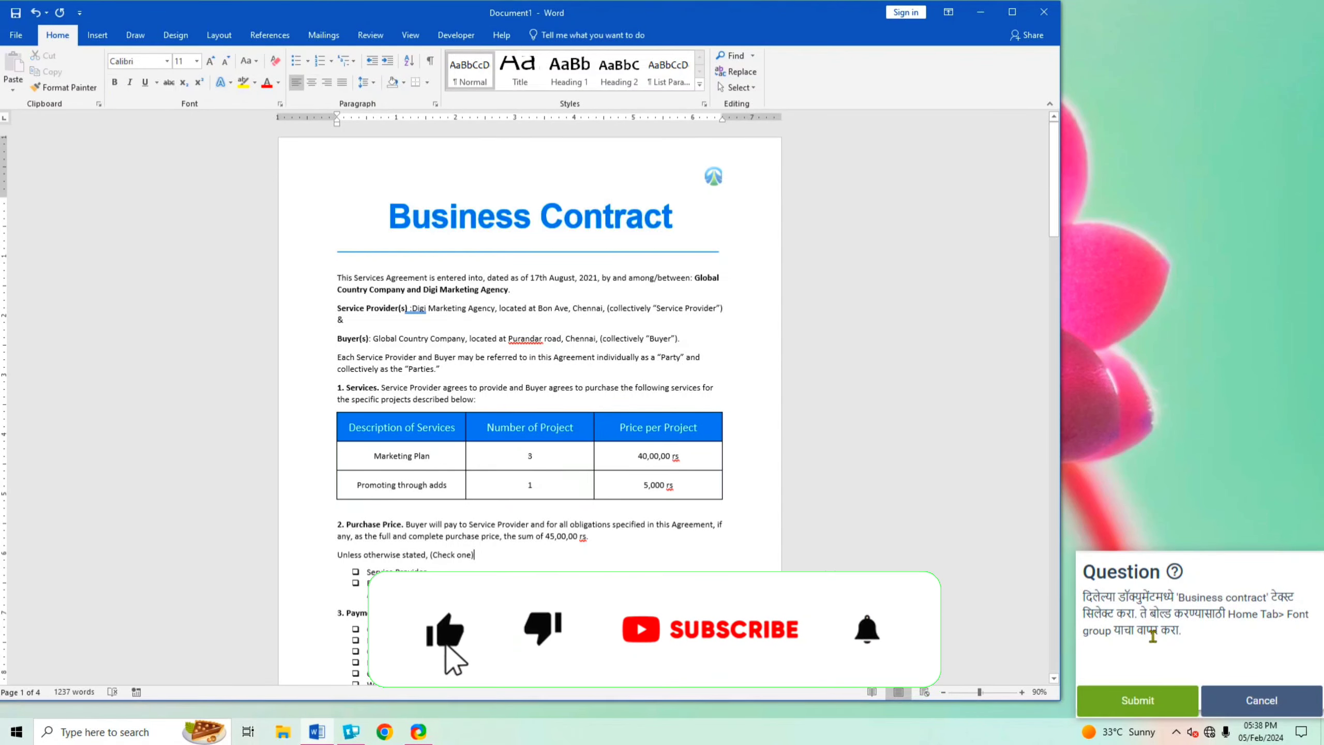
left_click(1139, 701)
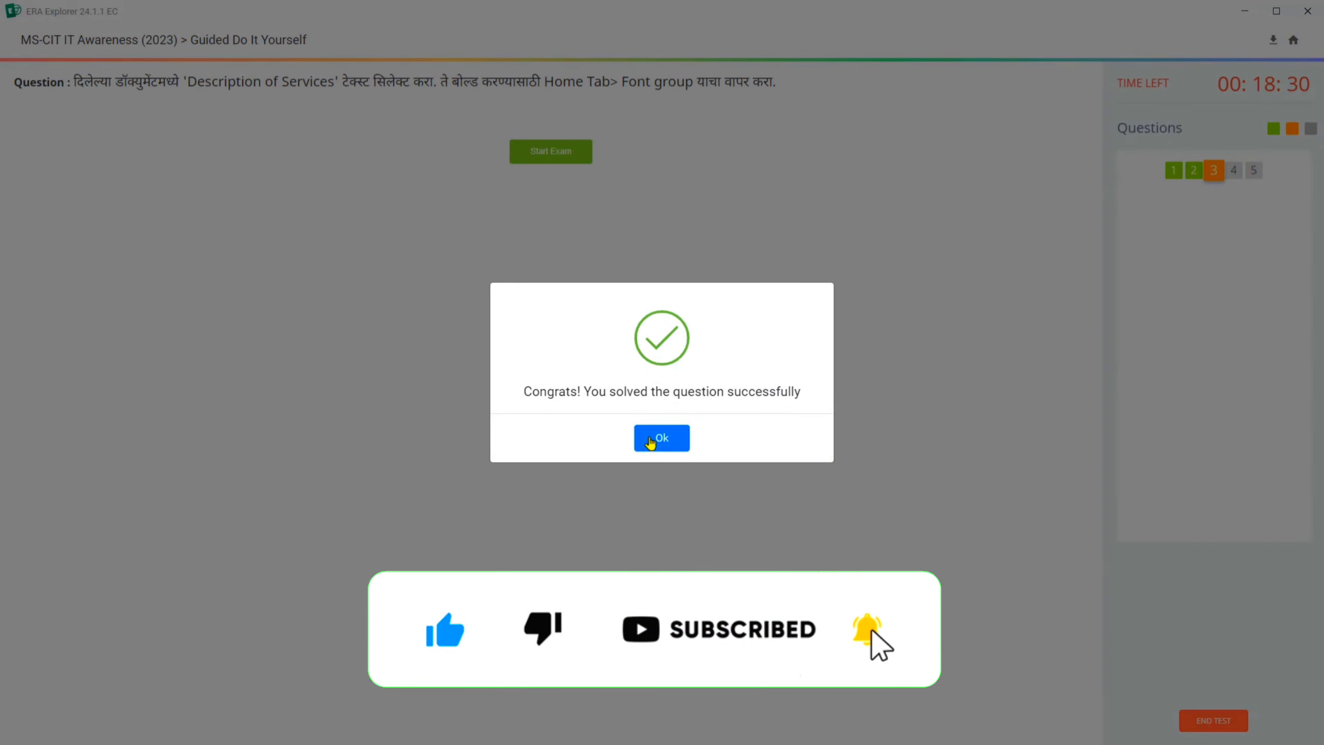
left_click(661, 437)
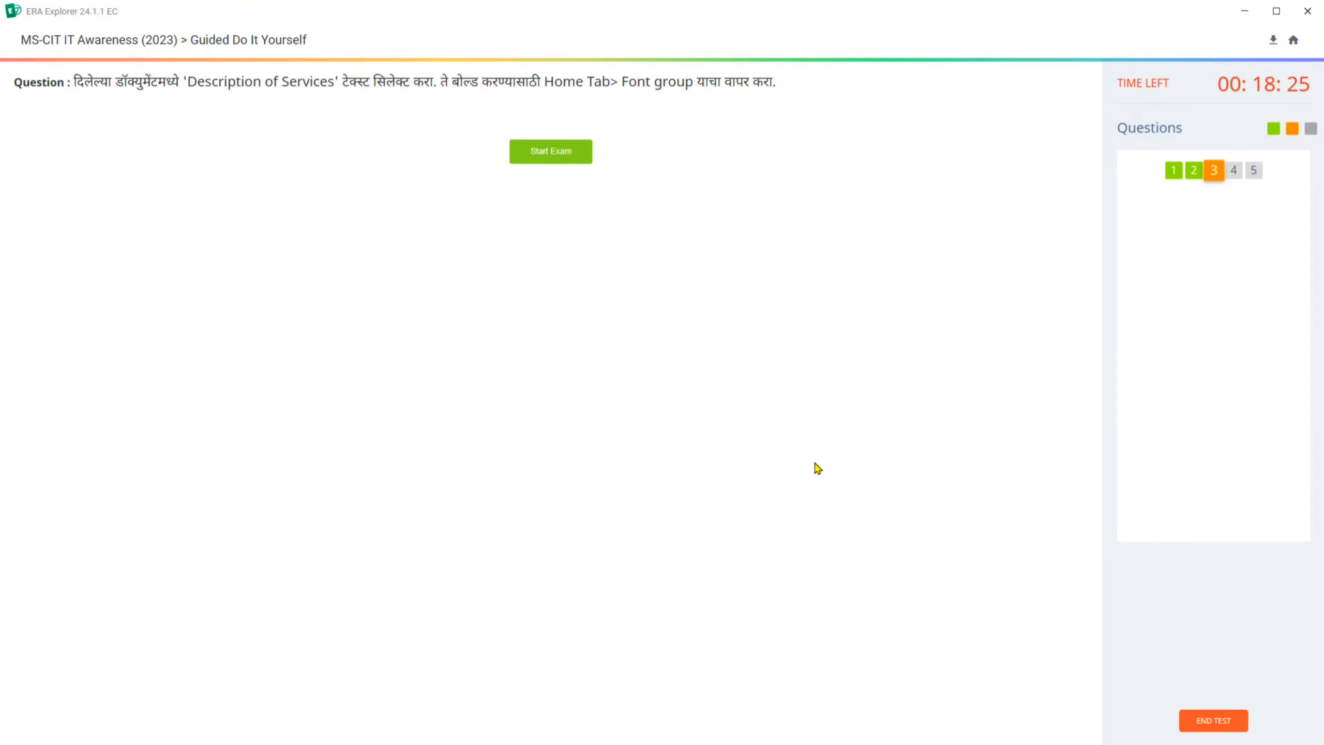
Step: For question 3, make the "Description of Services" table heading bold and submit the answer
left_click(541, 161)
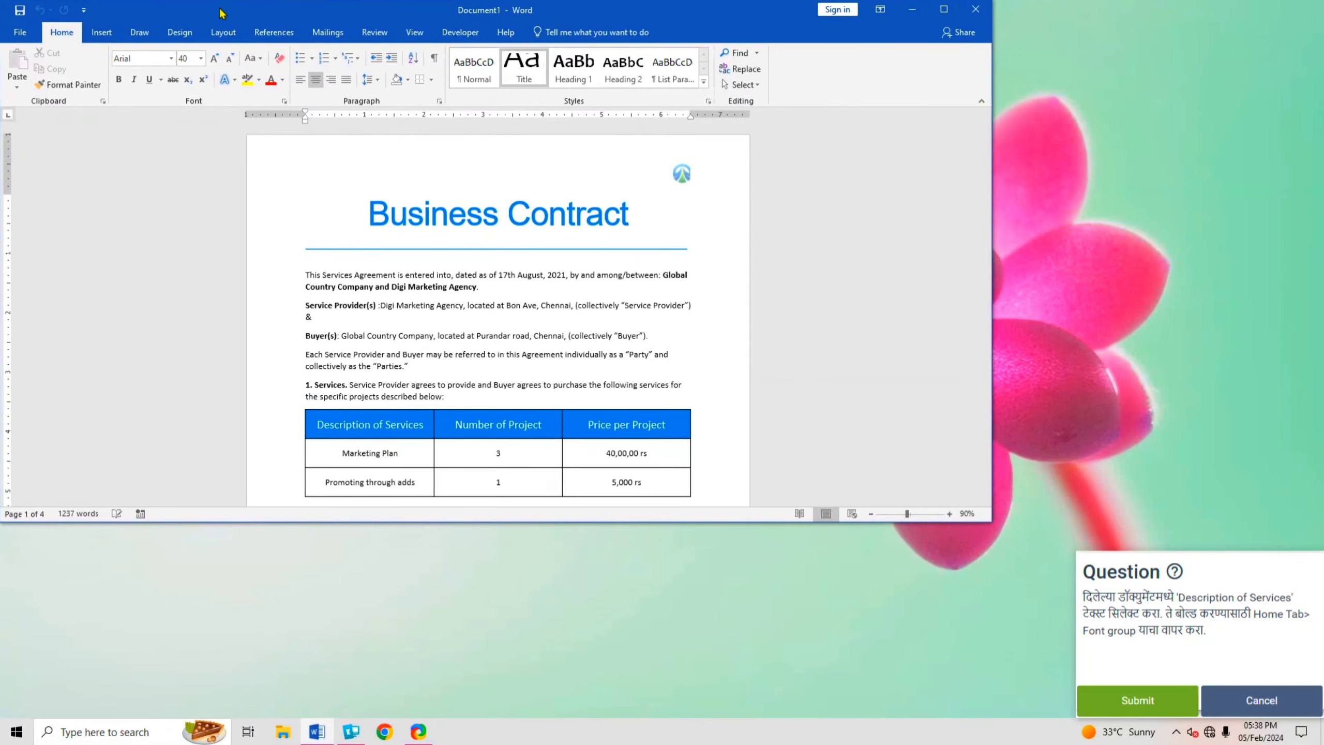
left_click_drag(1018, 541, 1090, 652)
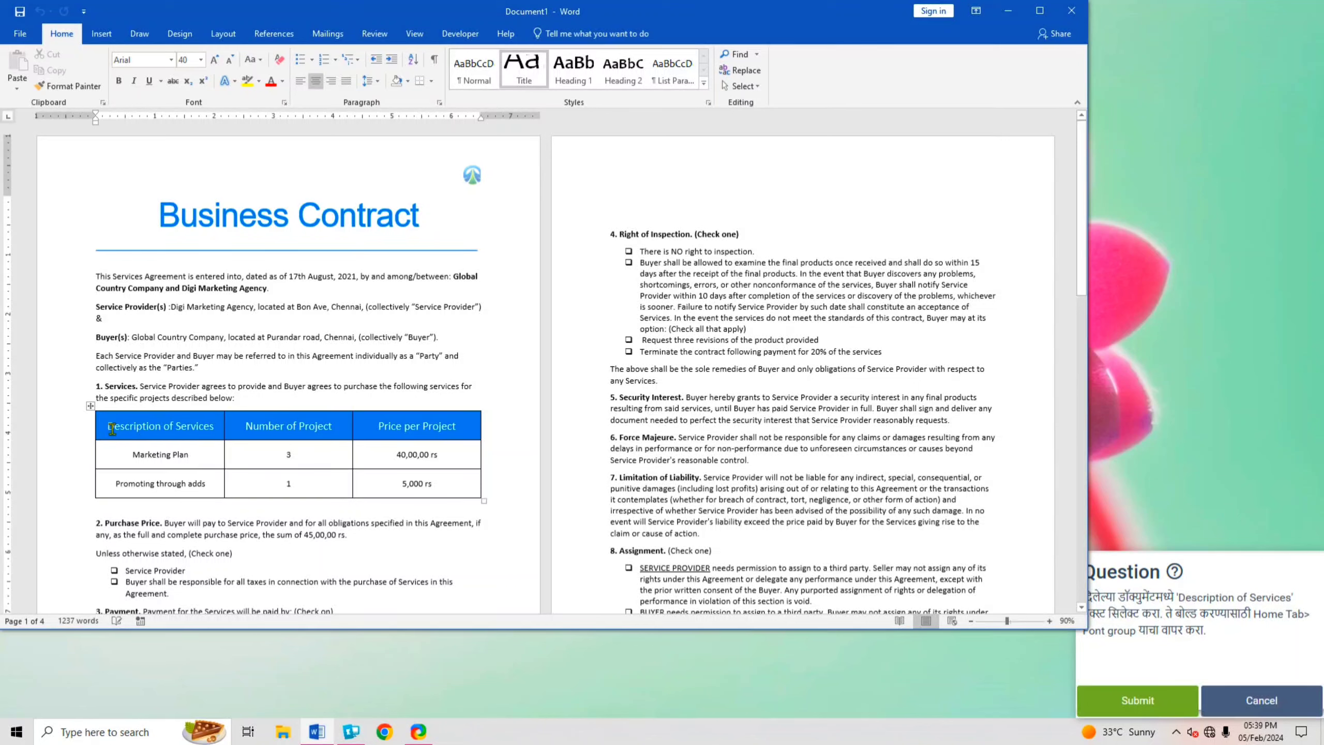
left_click_drag(113, 429, 206, 424)
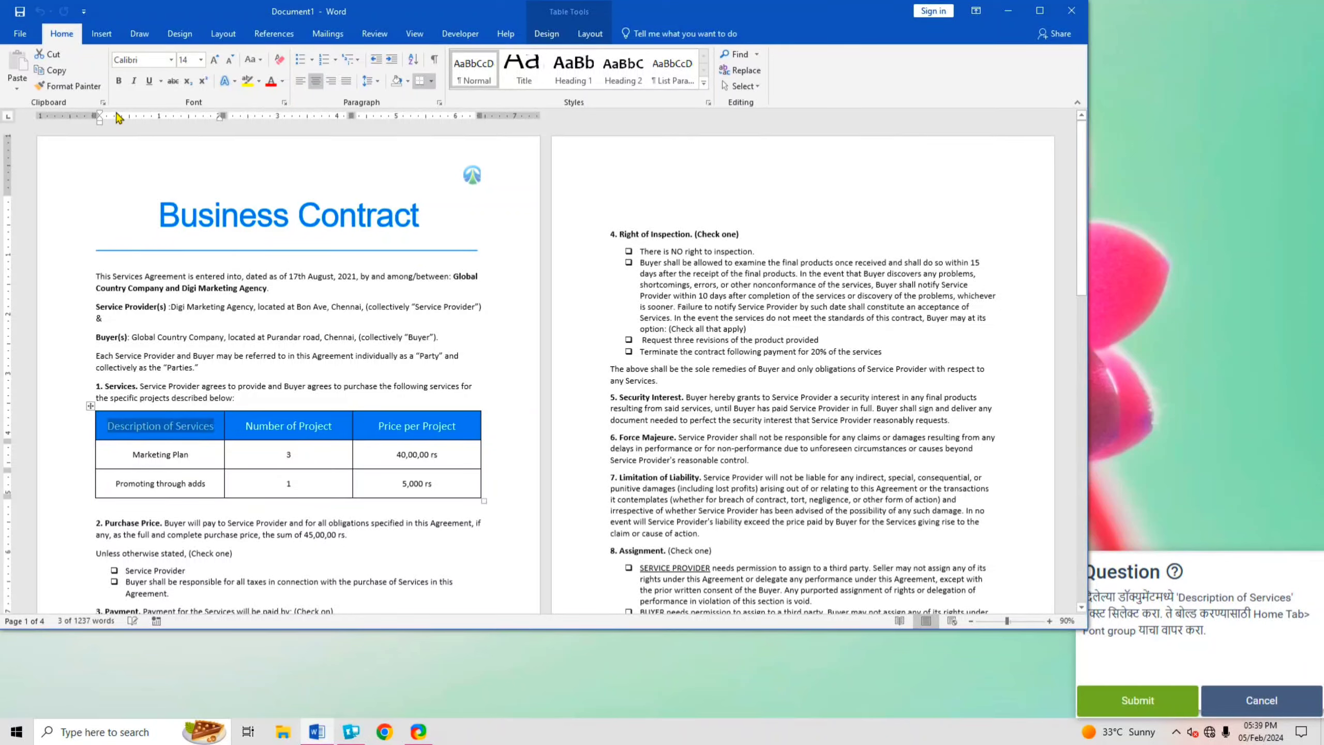
left_click(119, 81)
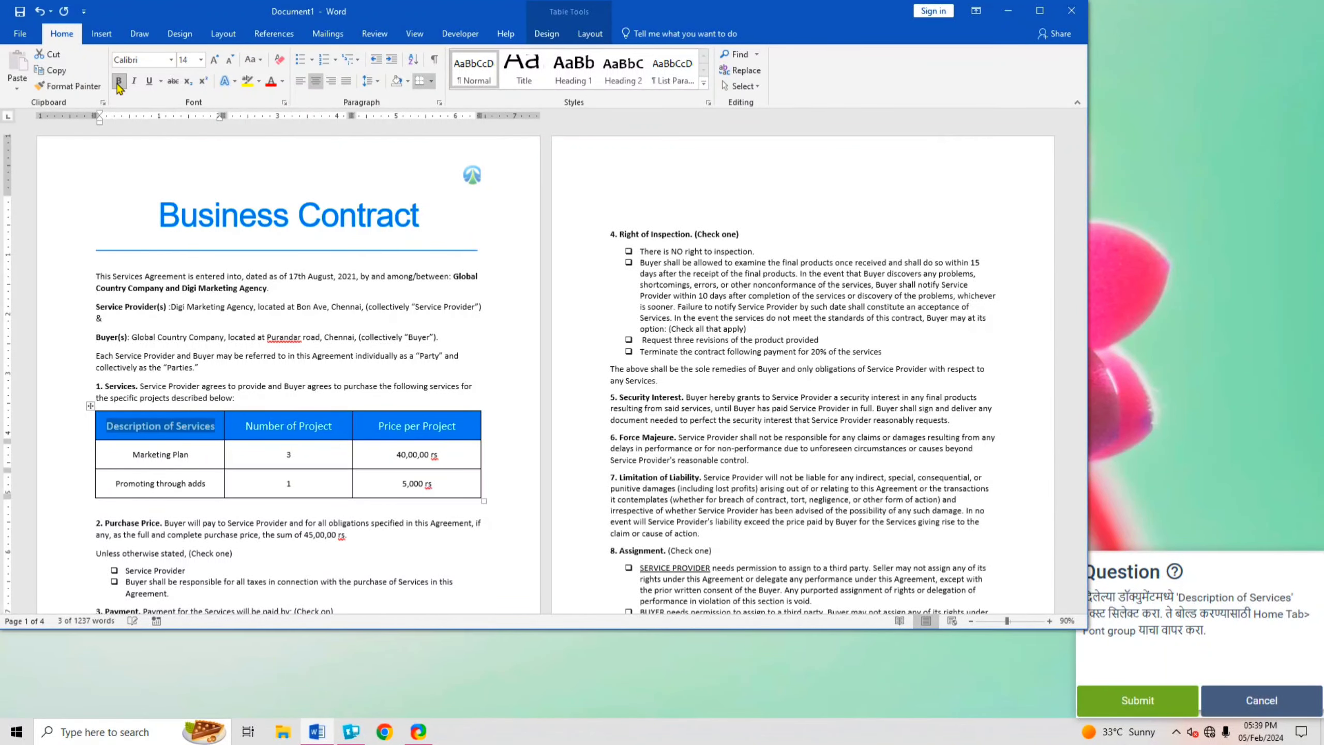
left_click(522, 556)
left_click(1138, 700)
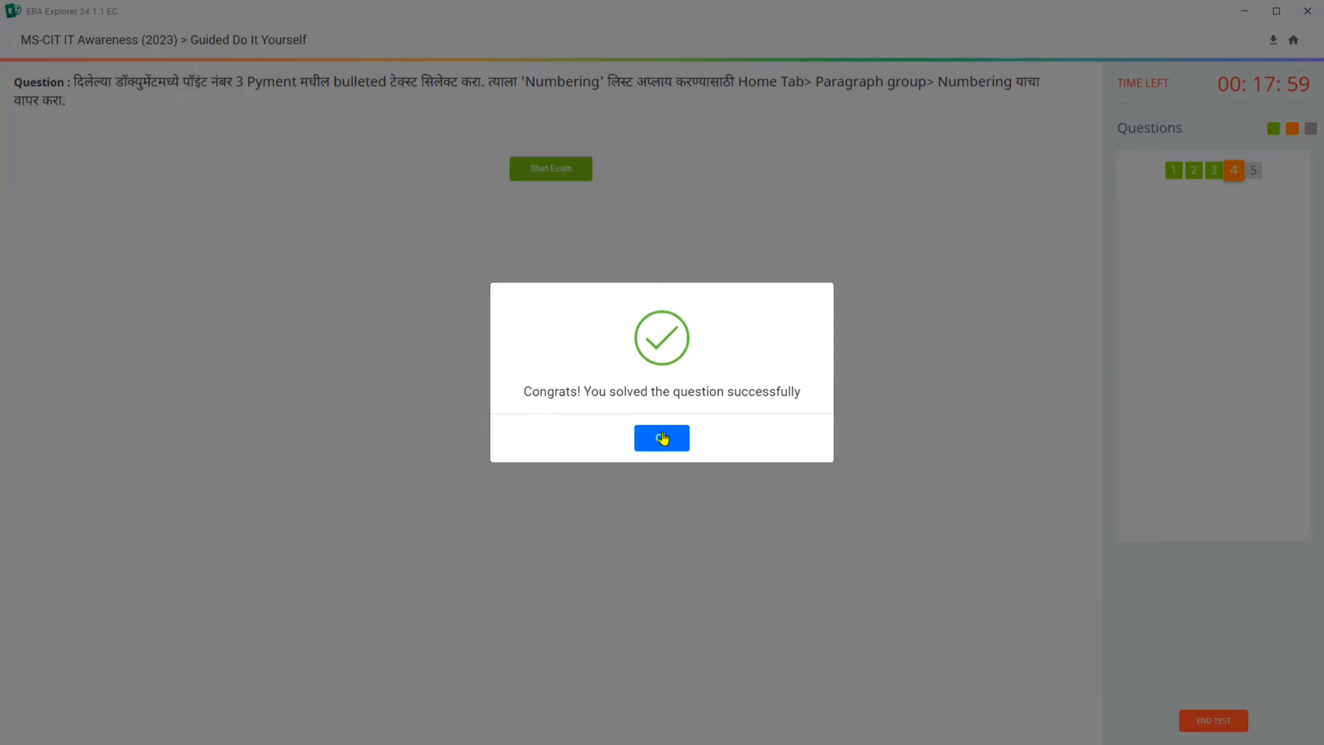
left_click(662, 439)
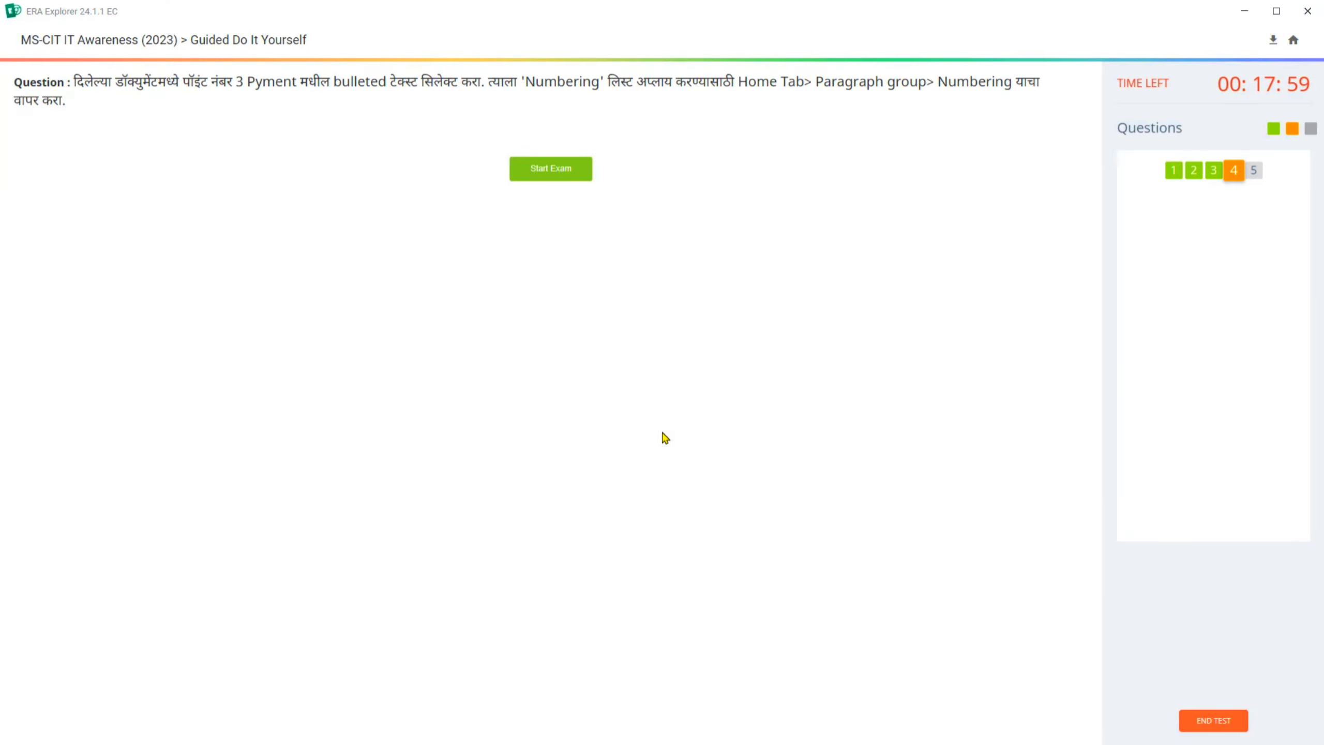
Step: Start question 4, restore the Word window from full screen and extend its height, keeping the question box uncovered
left_click(559, 174)
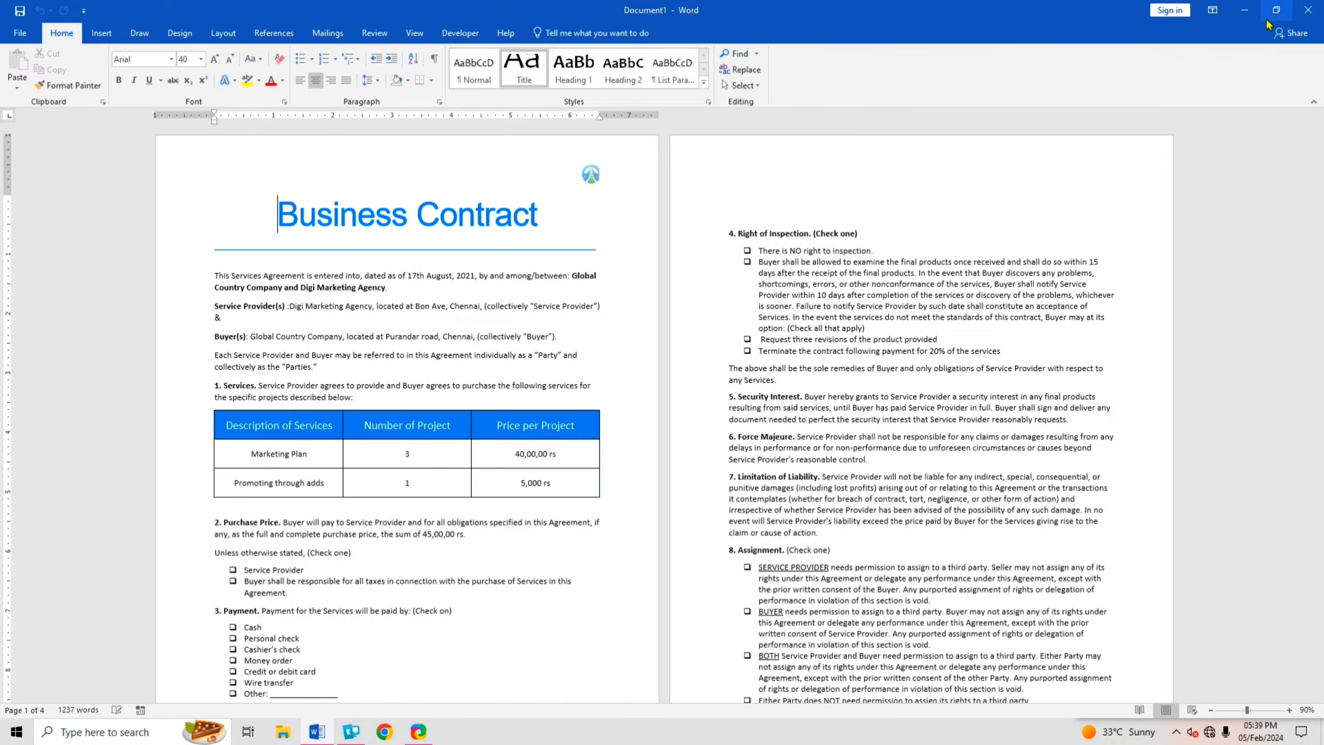
left_click(1276, 10)
left_click_drag(587, 45, 568, 21)
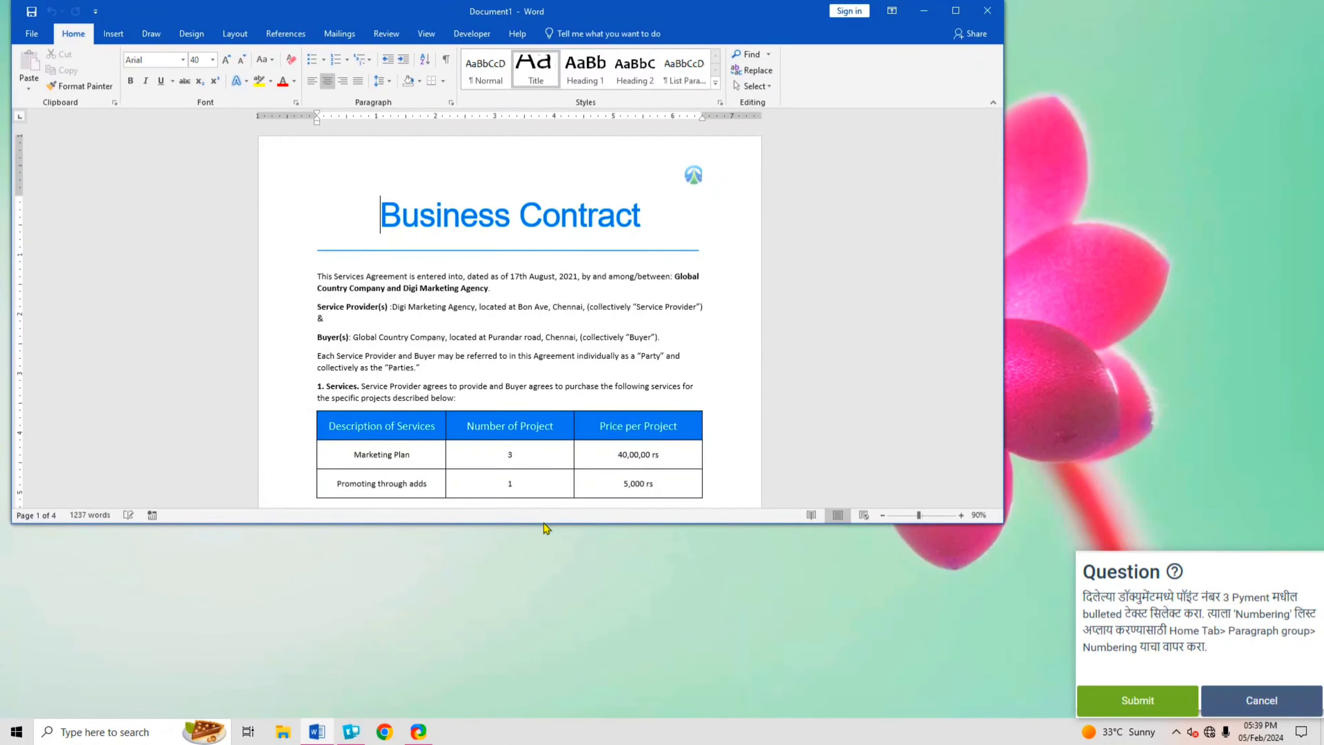
left_click_drag(545, 529, 545, 717)
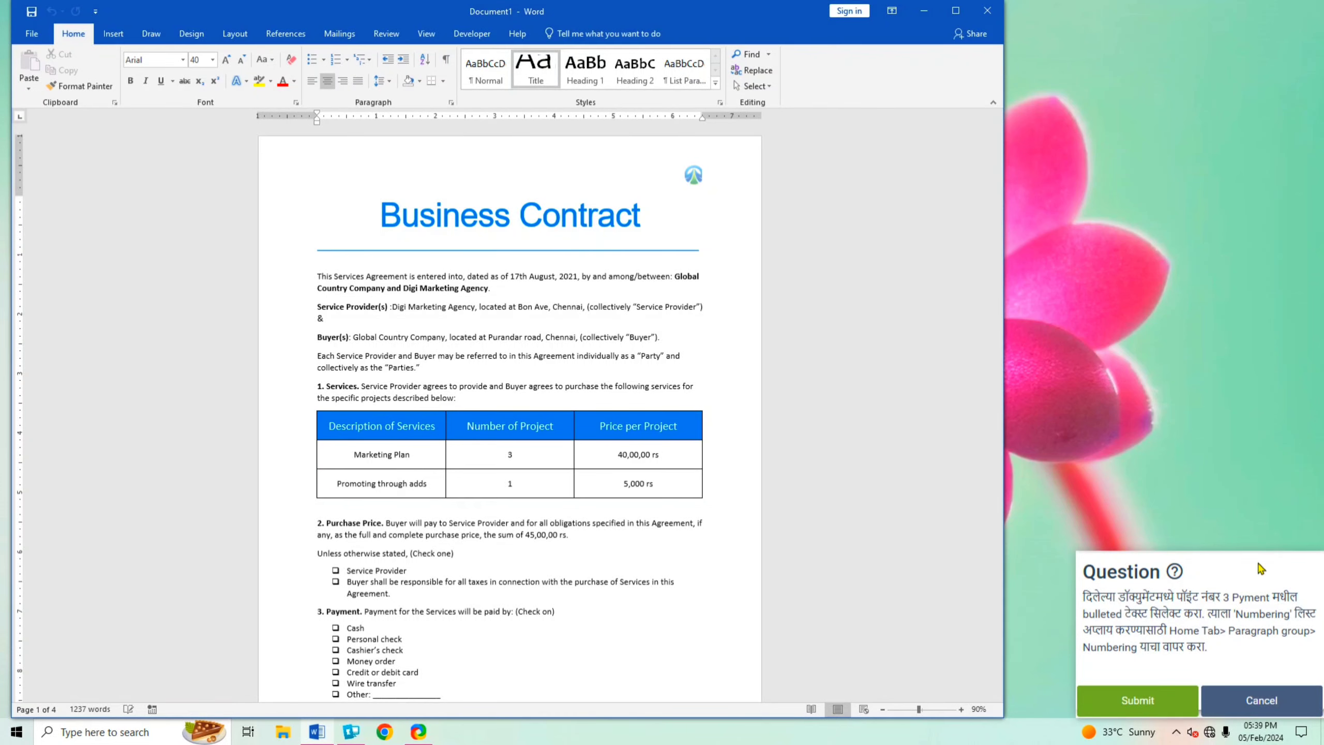
Step: Convert the bulleted list under "3. Payment", from Cash to Other, into a numbered list and submit the answer
scroll(328, 643, "down", 1)
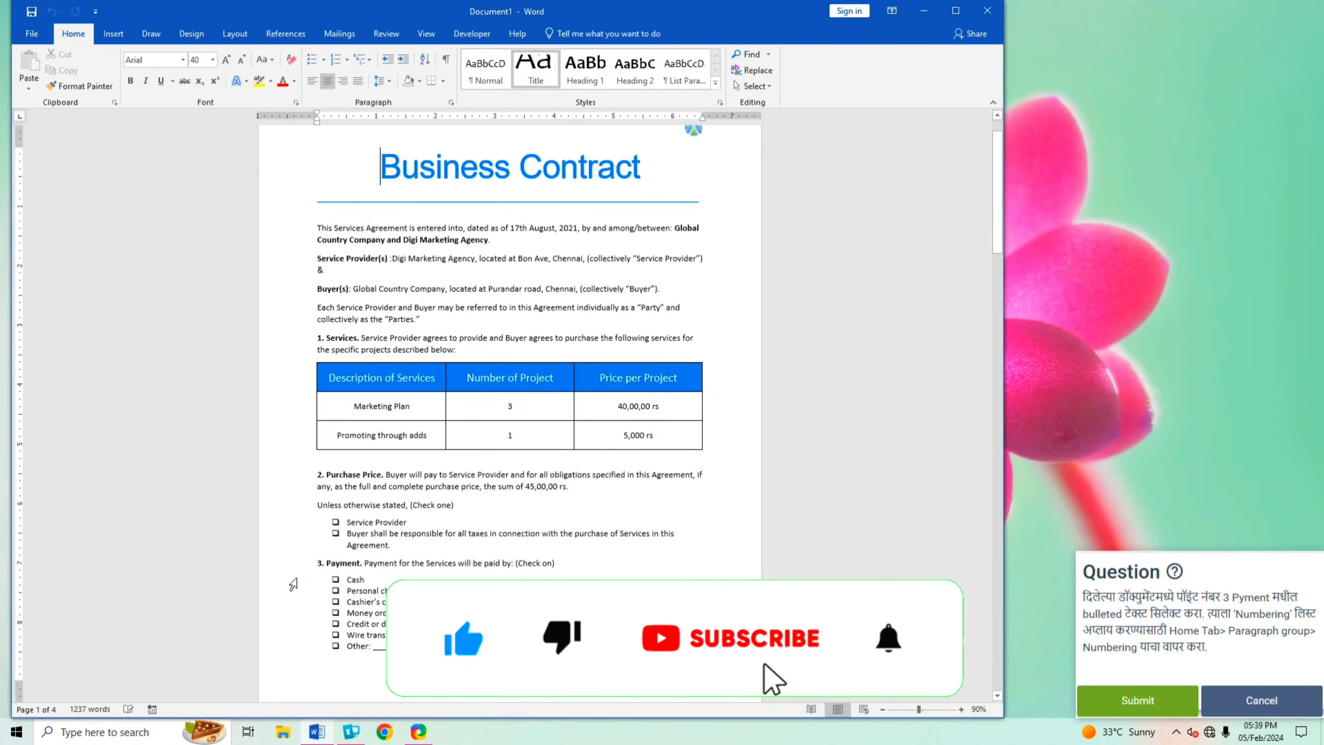
left_click_drag(292, 583, 282, 654)
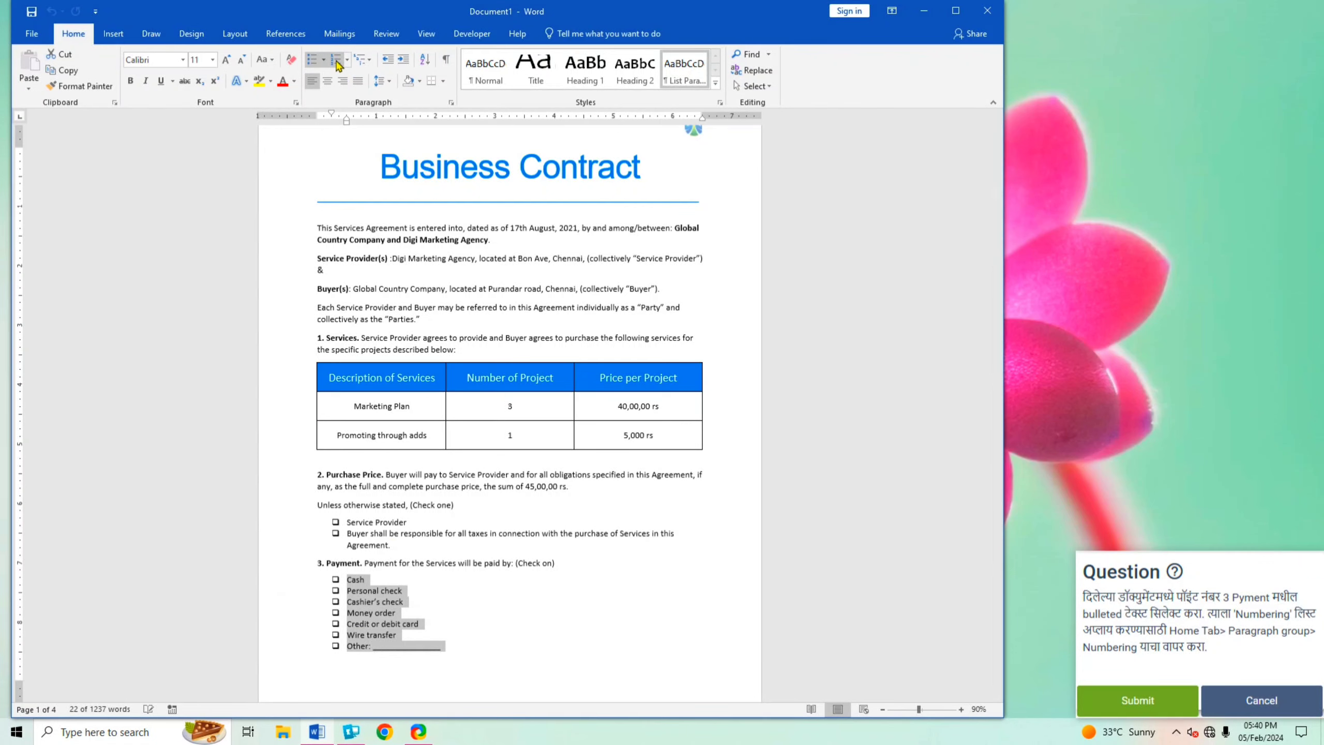
left_click(338, 65)
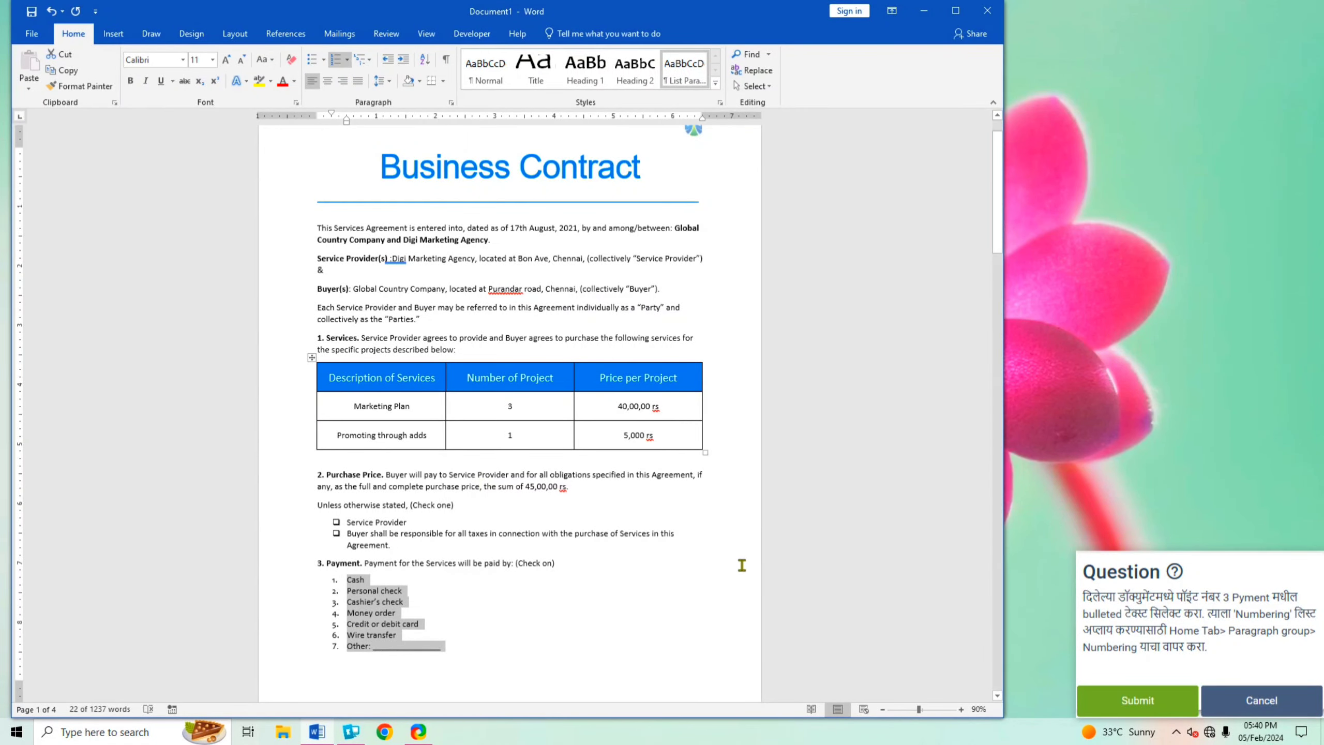
left_click(1147, 707)
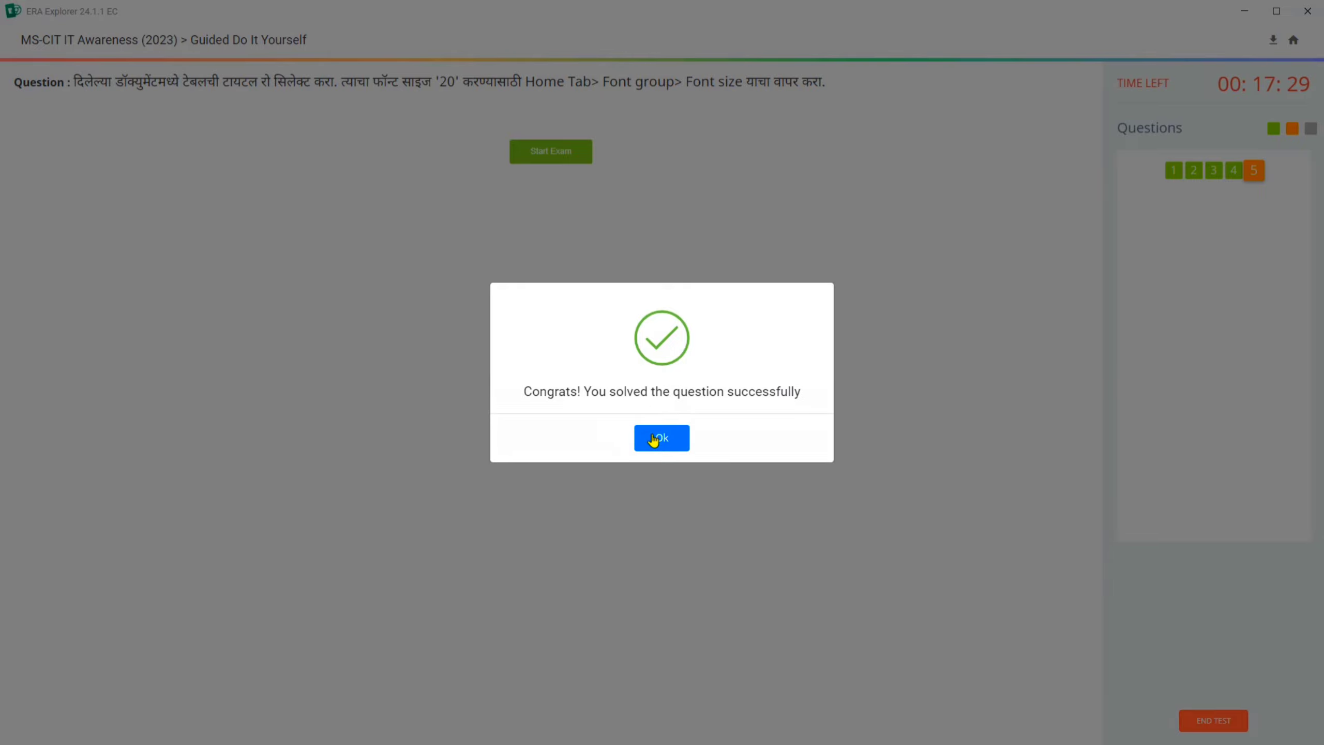
left_click(654, 441)
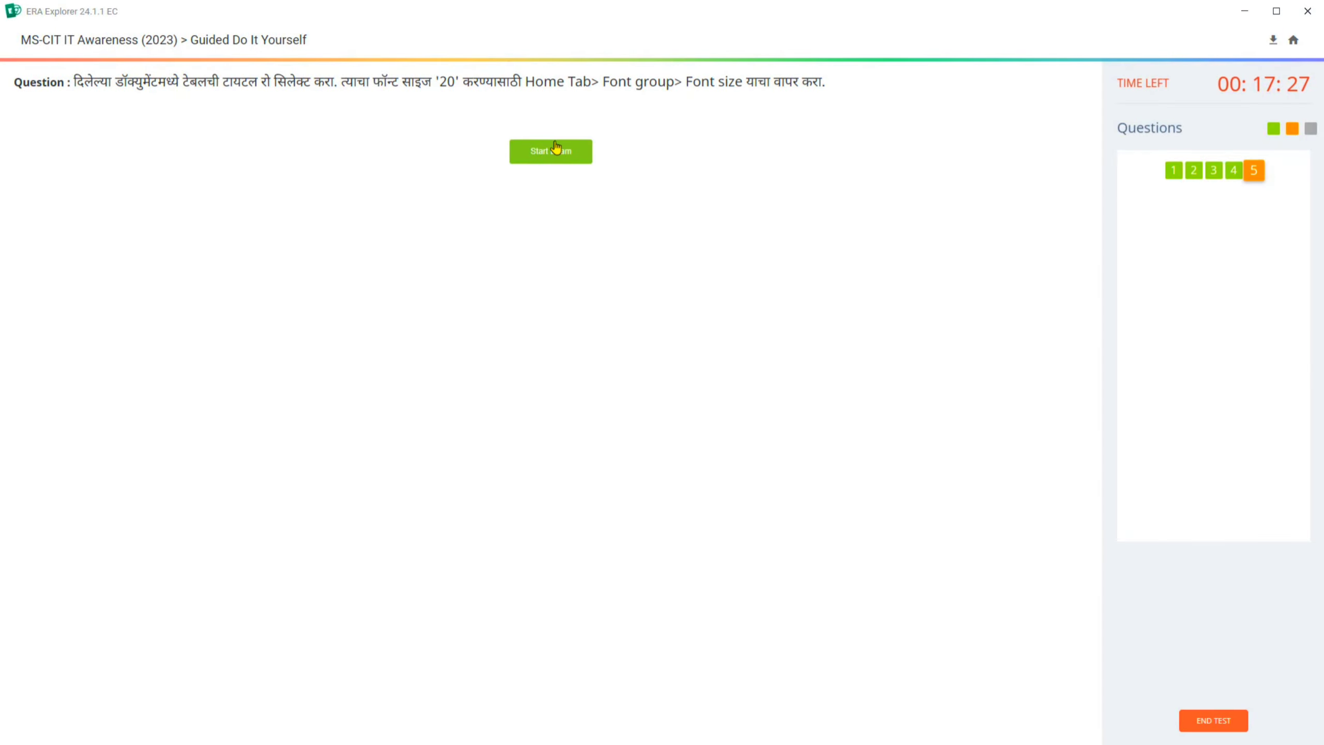
Step: Start question 5 and resize the Word window to show more of the document beside the question box
left_click(548, 162)
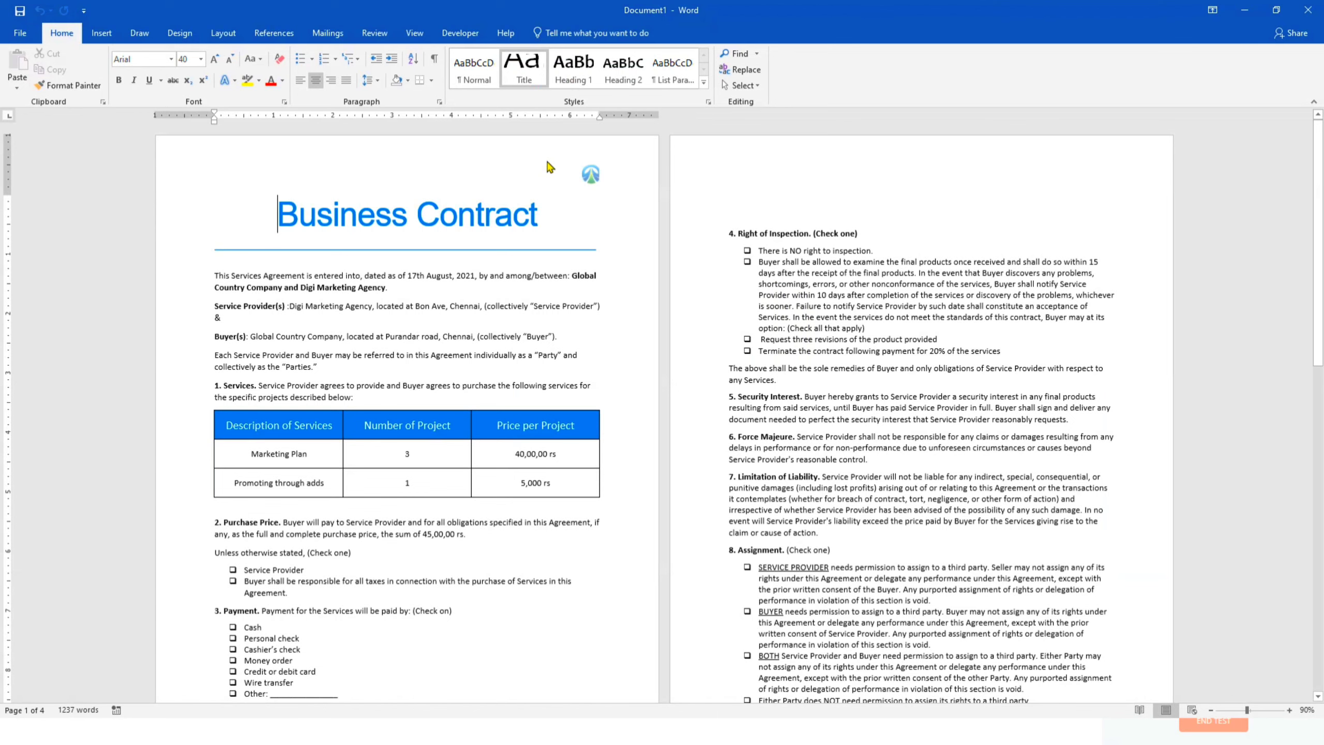
left_click(1277, 14)
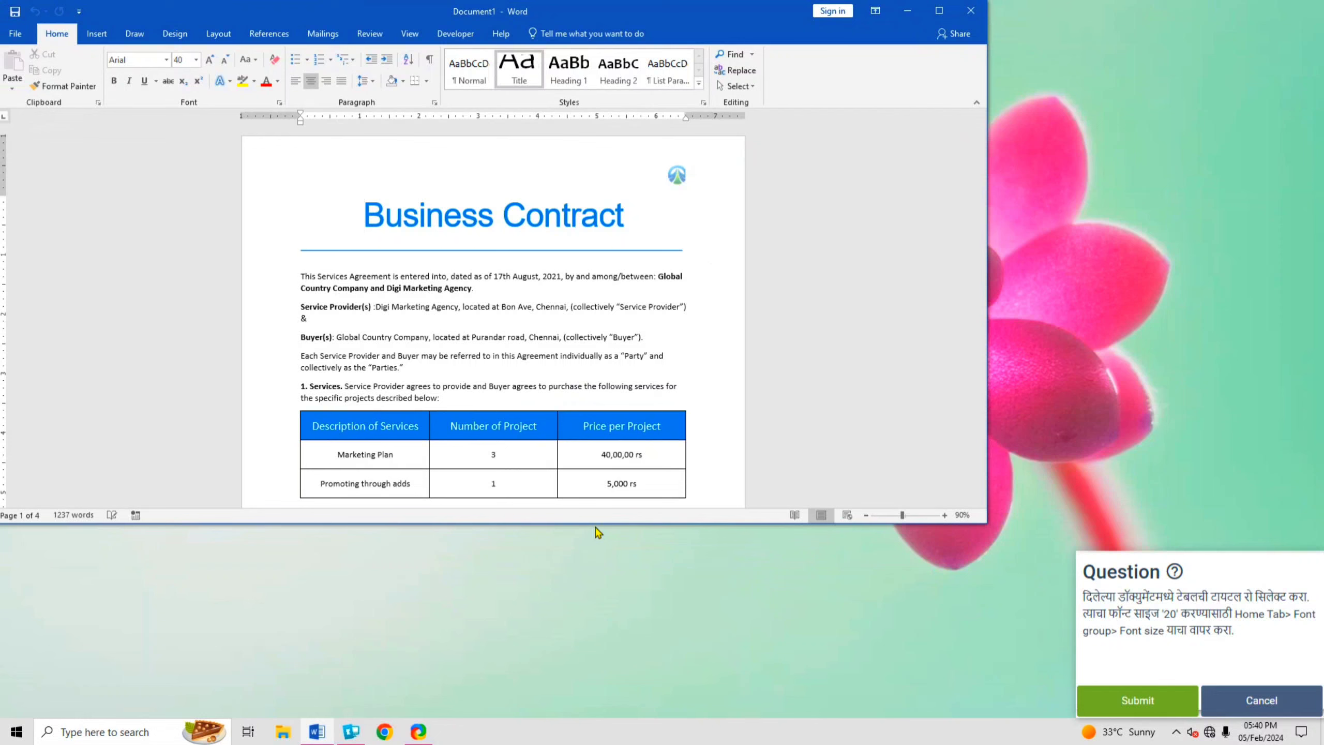
left_click_drag(598, 524, 599, 696)
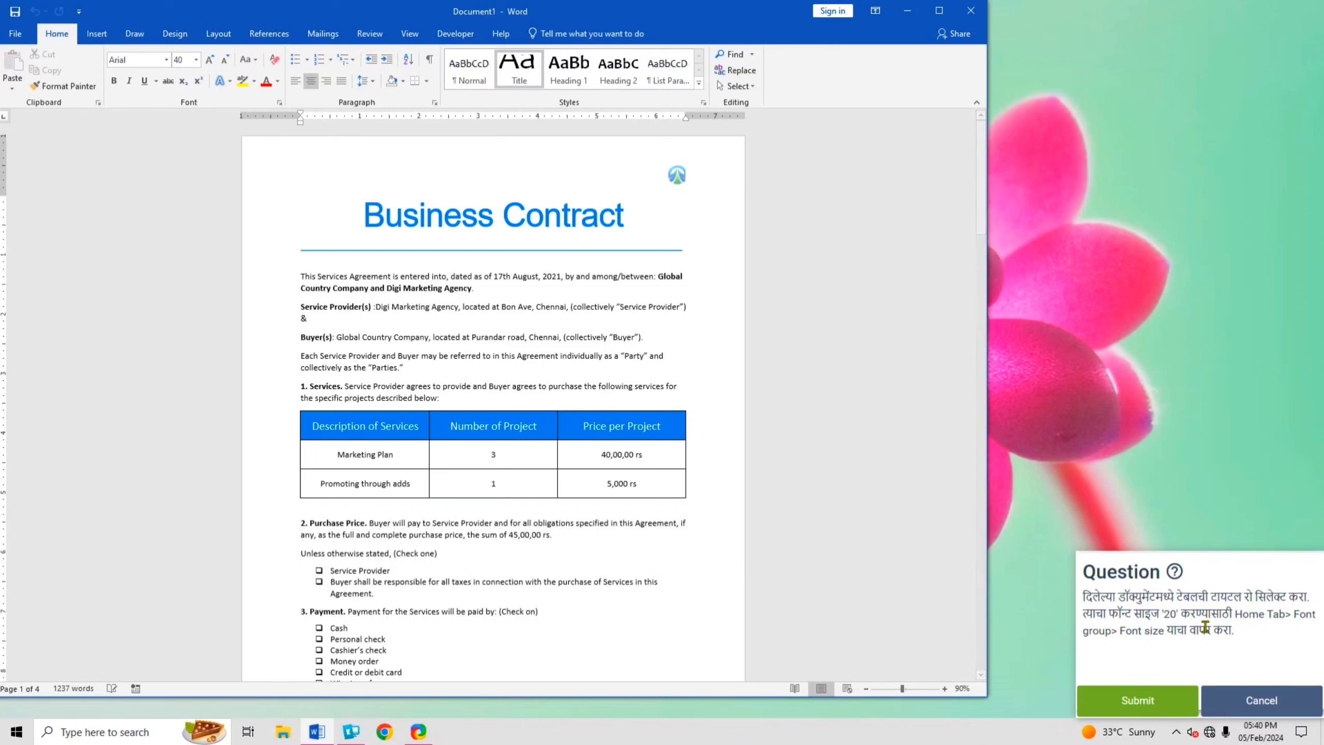
Step: Set the font size of the table's title row to 20 and submit the answer to question 5
left_click(262, 429)
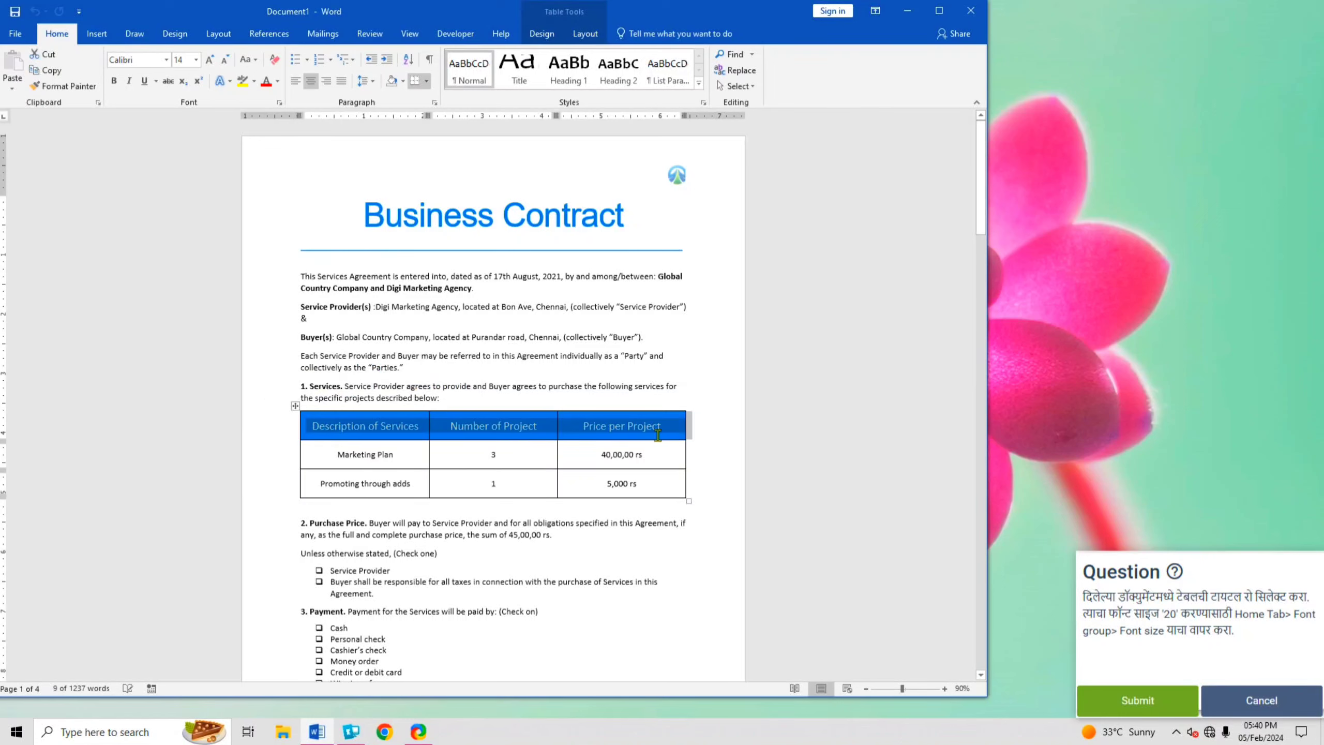
left_click(197, 60)
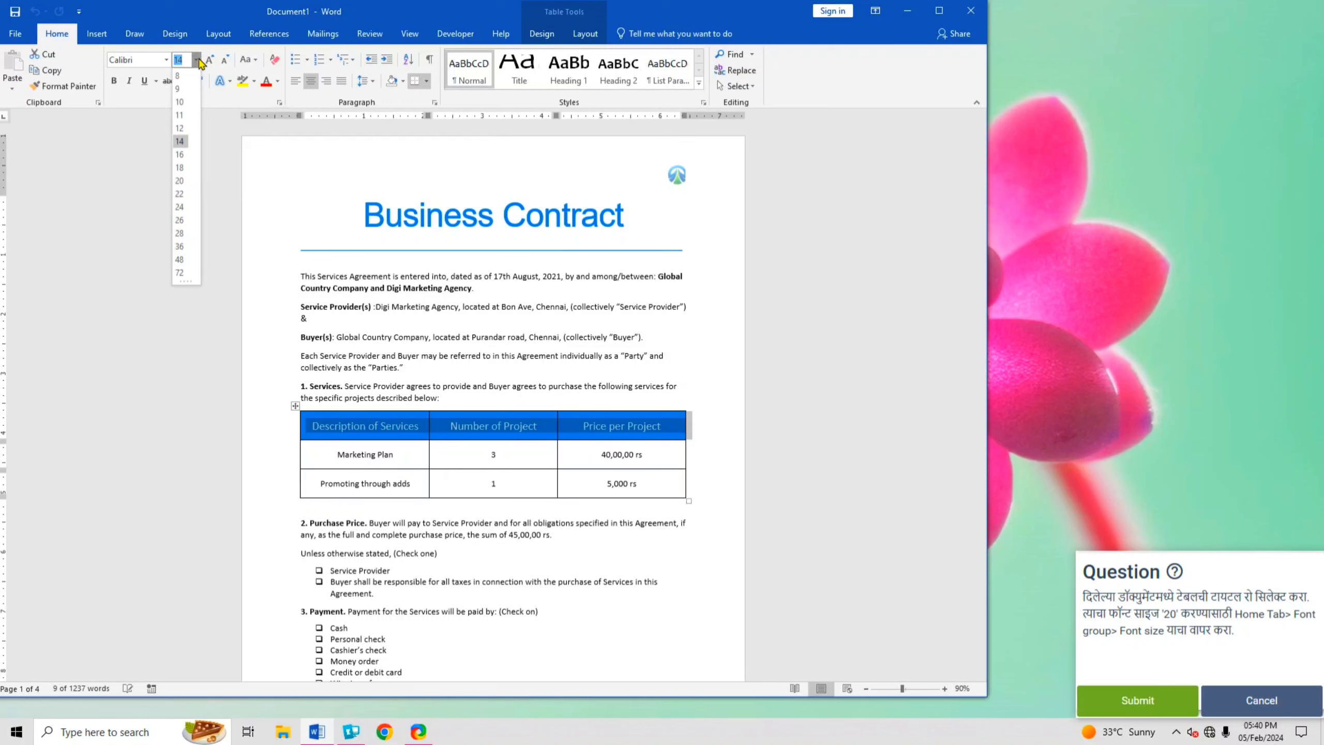
left_click(181, 182)
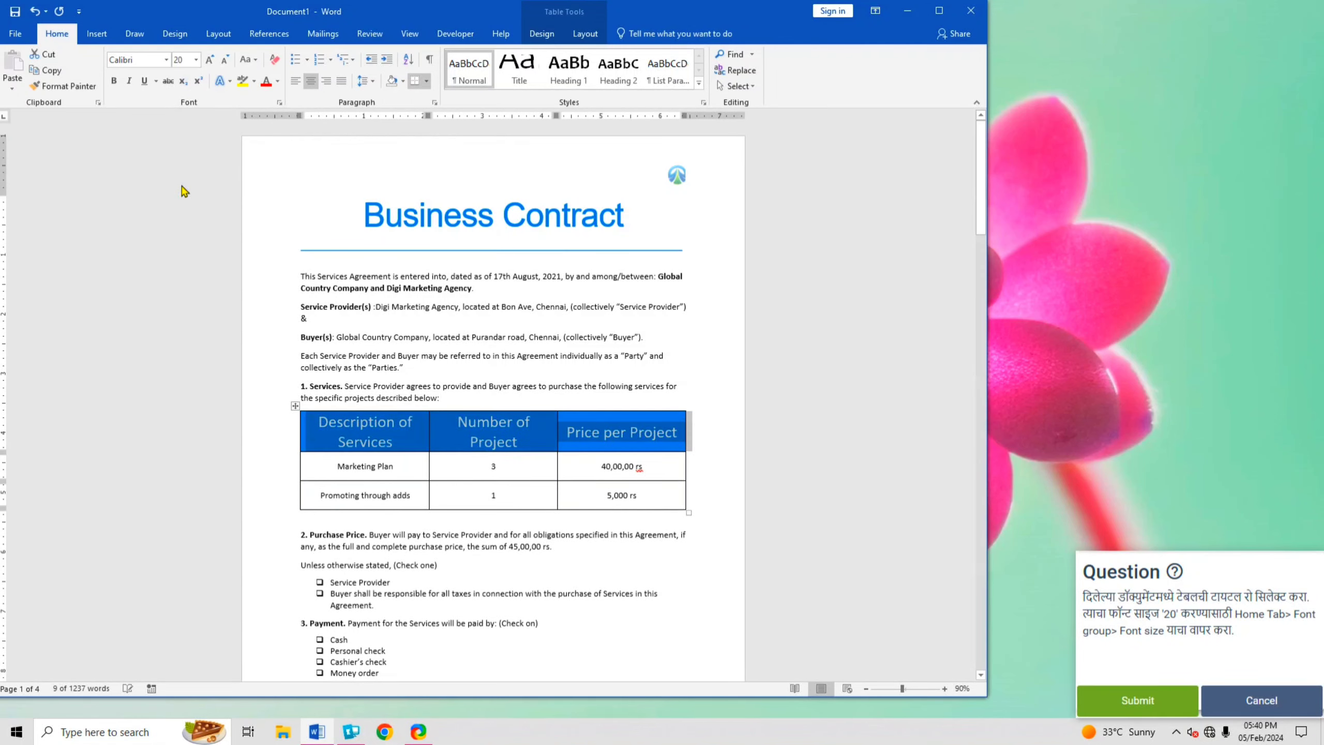
left_click(717, 509)
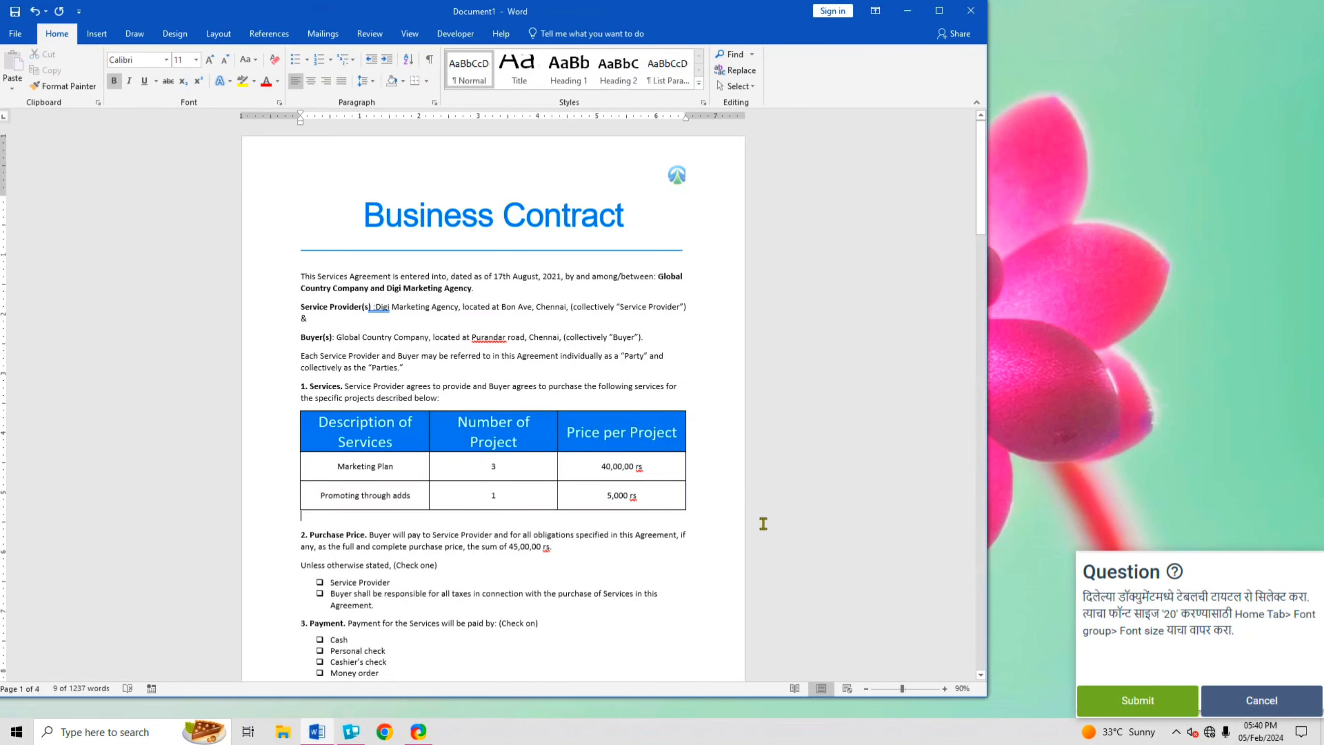
left_click(1152, 704)
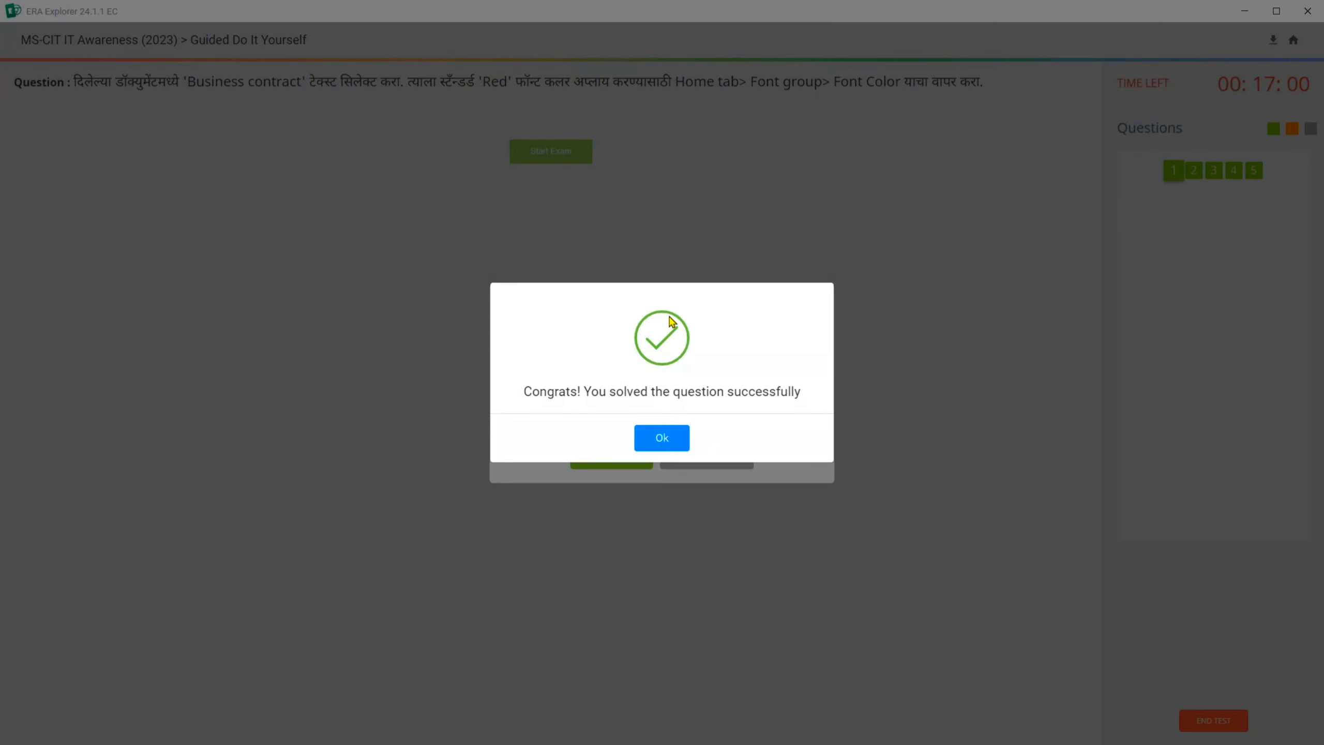
left_click(662, 443)
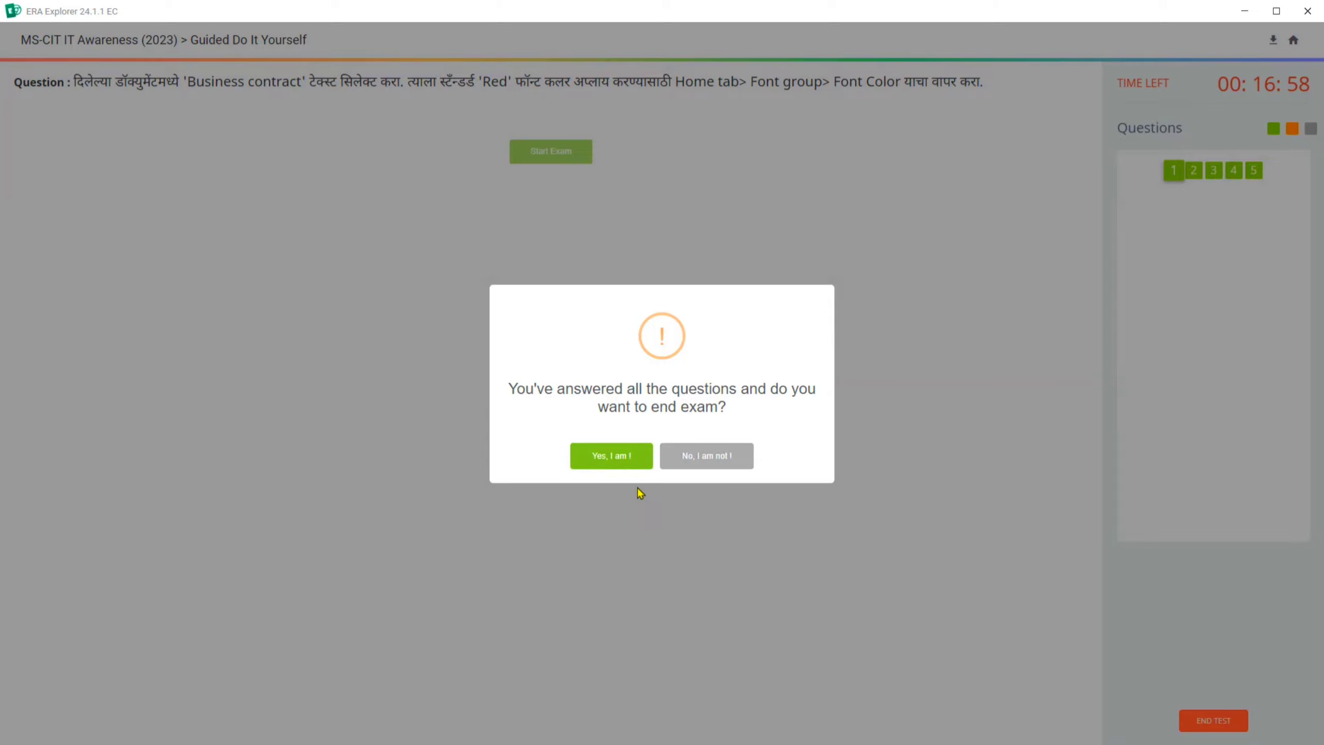
Step: End the exam, confirming with the text "End Exam", and close the exam-ended notice
left_click(608, 467)
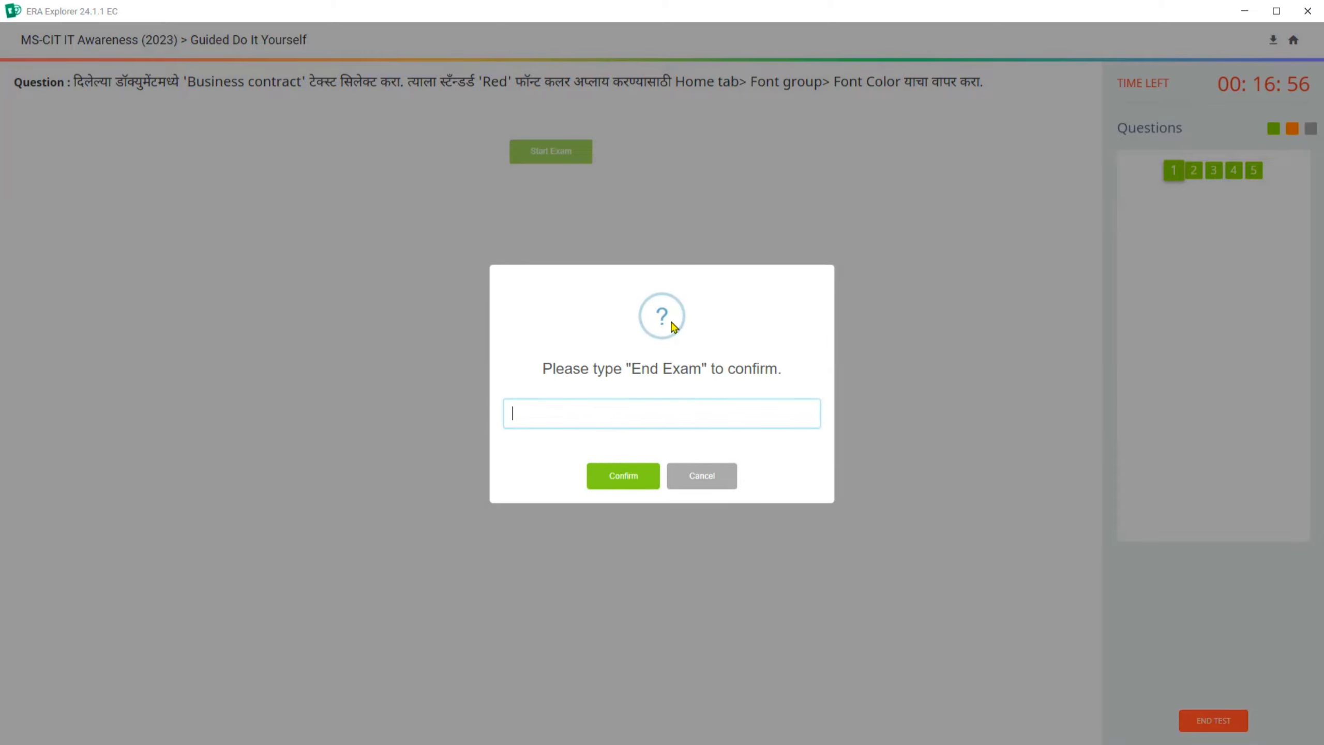
left_click_drag(632, 368, 582, 417)
left_click(622, 476)
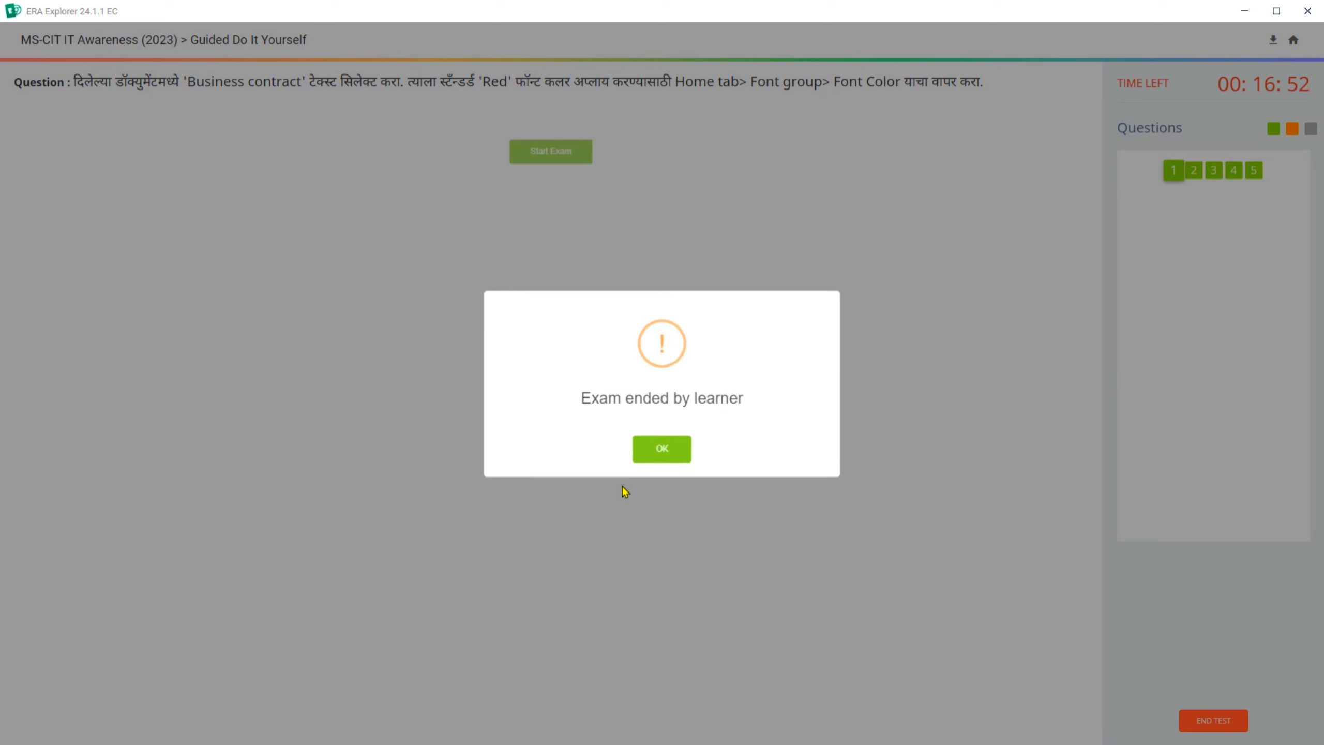
left_click(662, 449)
left_click(663, 448)
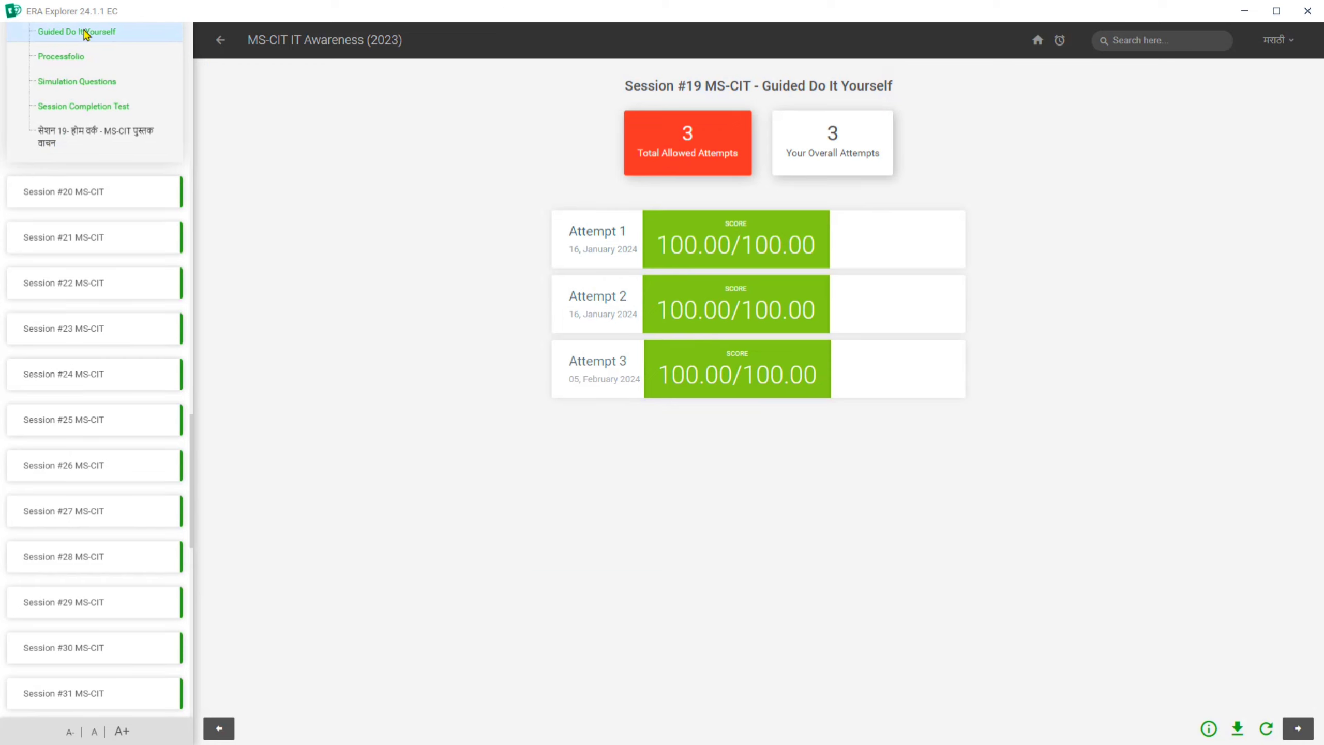
Step: Open the Session 19 Simulation Questions test and start the exam for Attempt 2
left_click(62, 58)
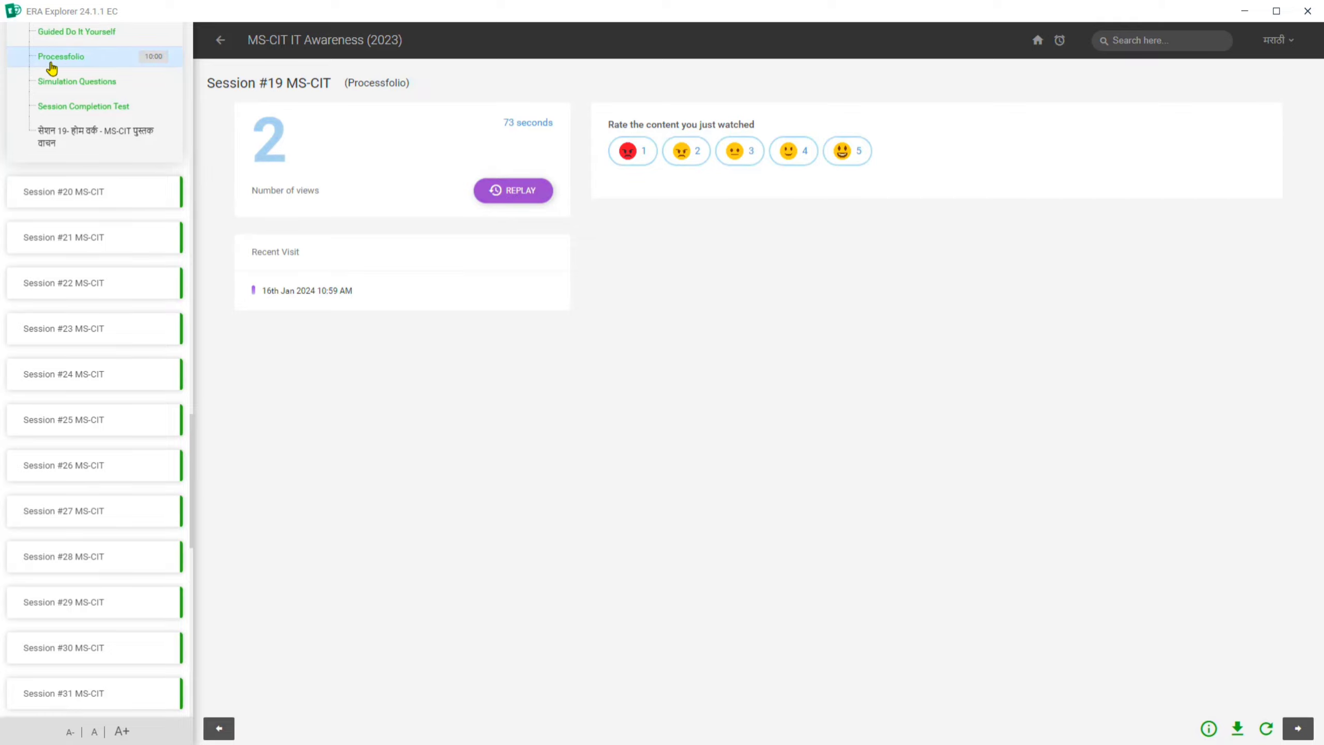
left_click(69, 89)
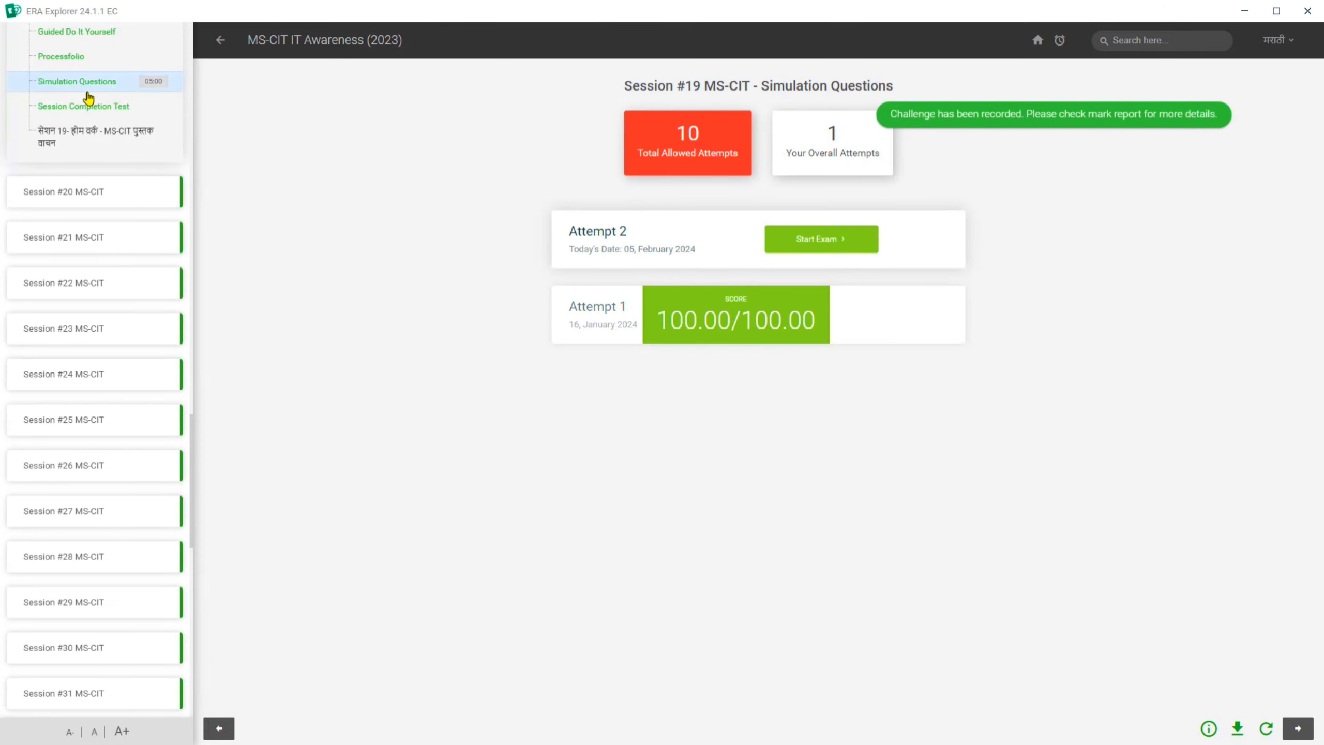
left_click(822, 248)
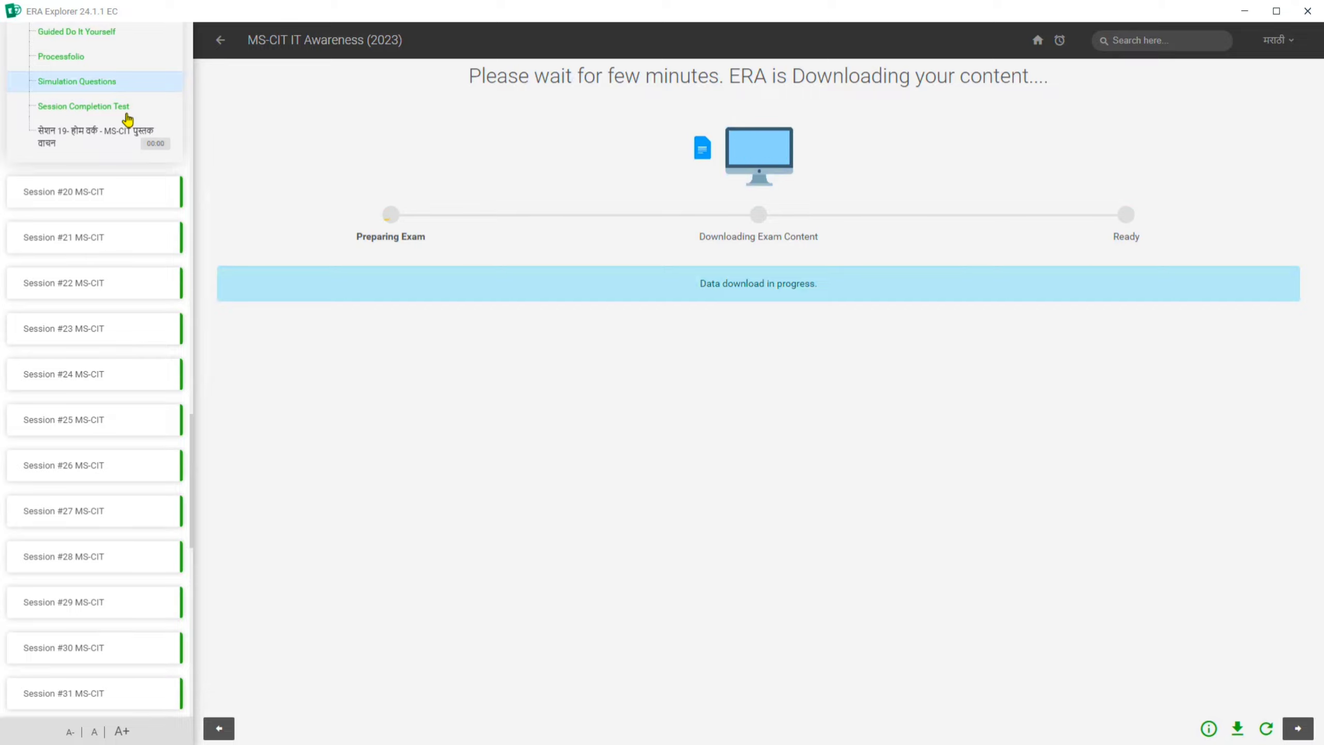
left_click(774, 288)
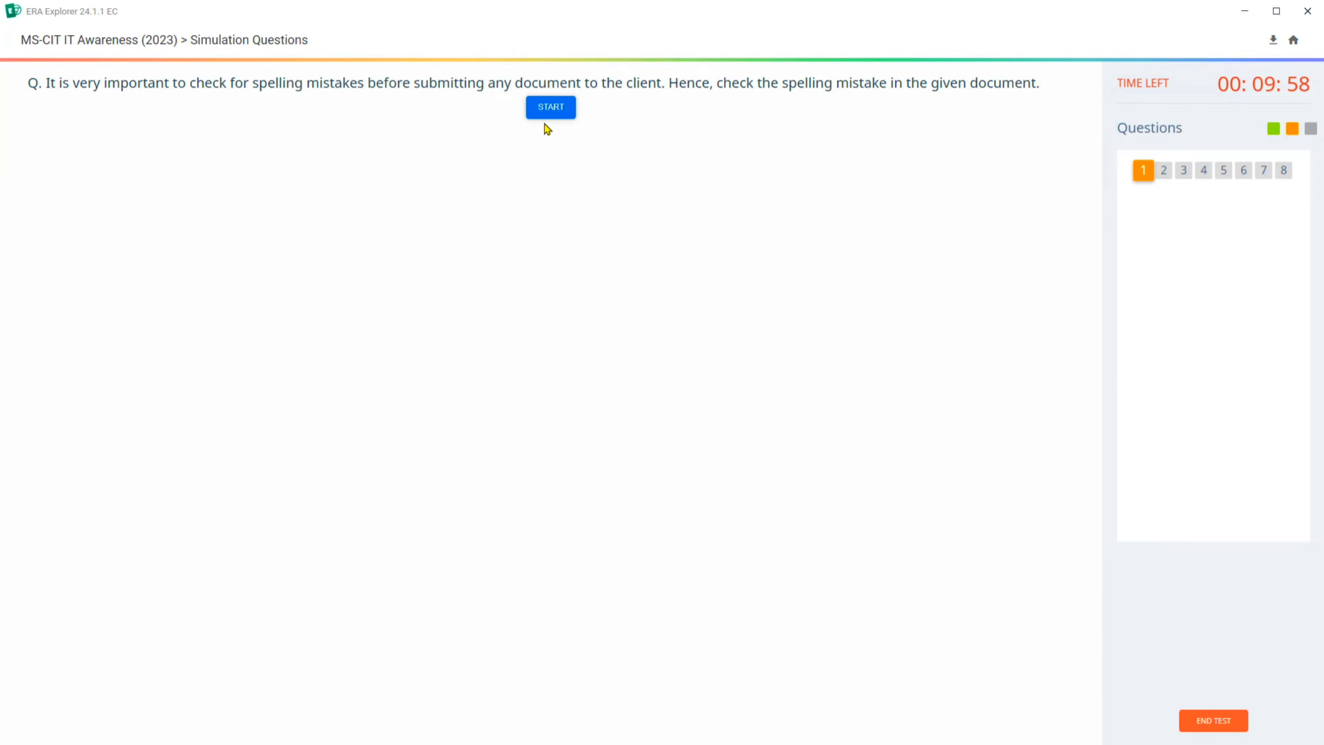
Step: Start question 1, run the Spelling & Grammar check on the party invitation, and submit the answer
left_click(550, 108)
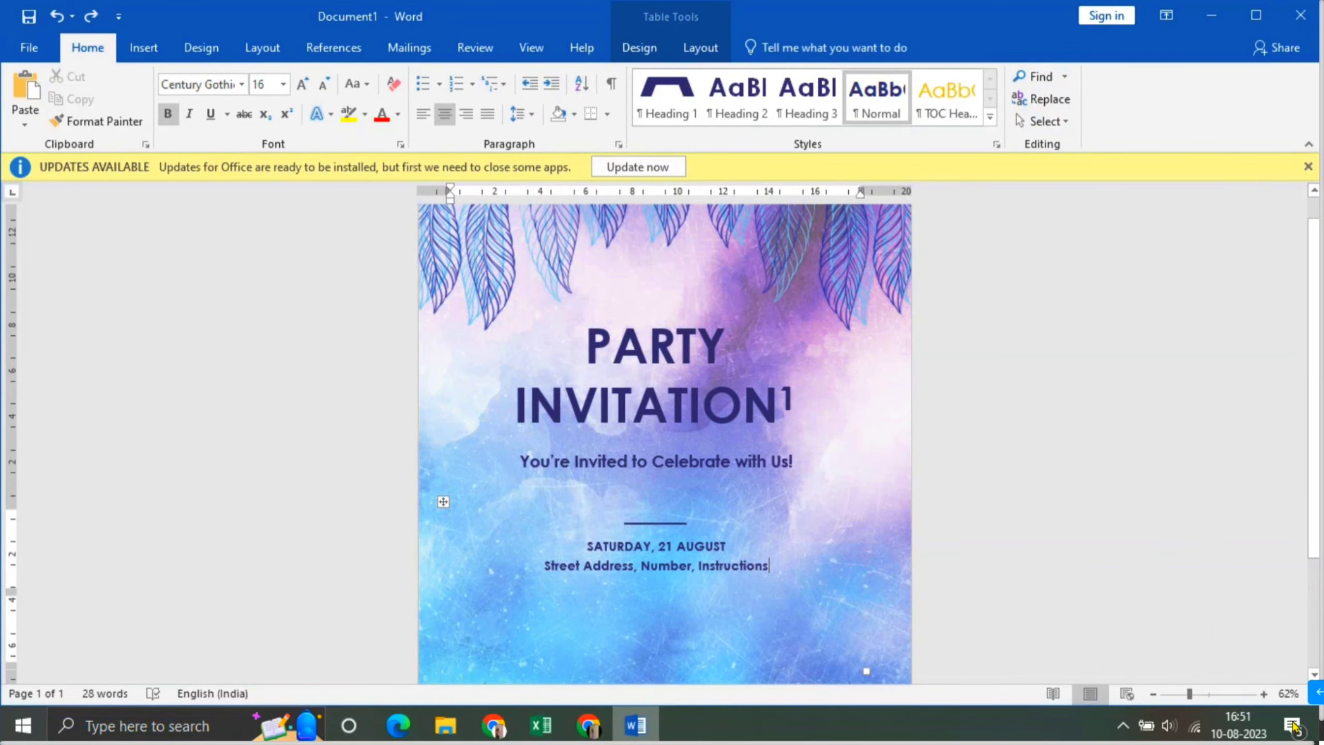
left_click(1314, 696)
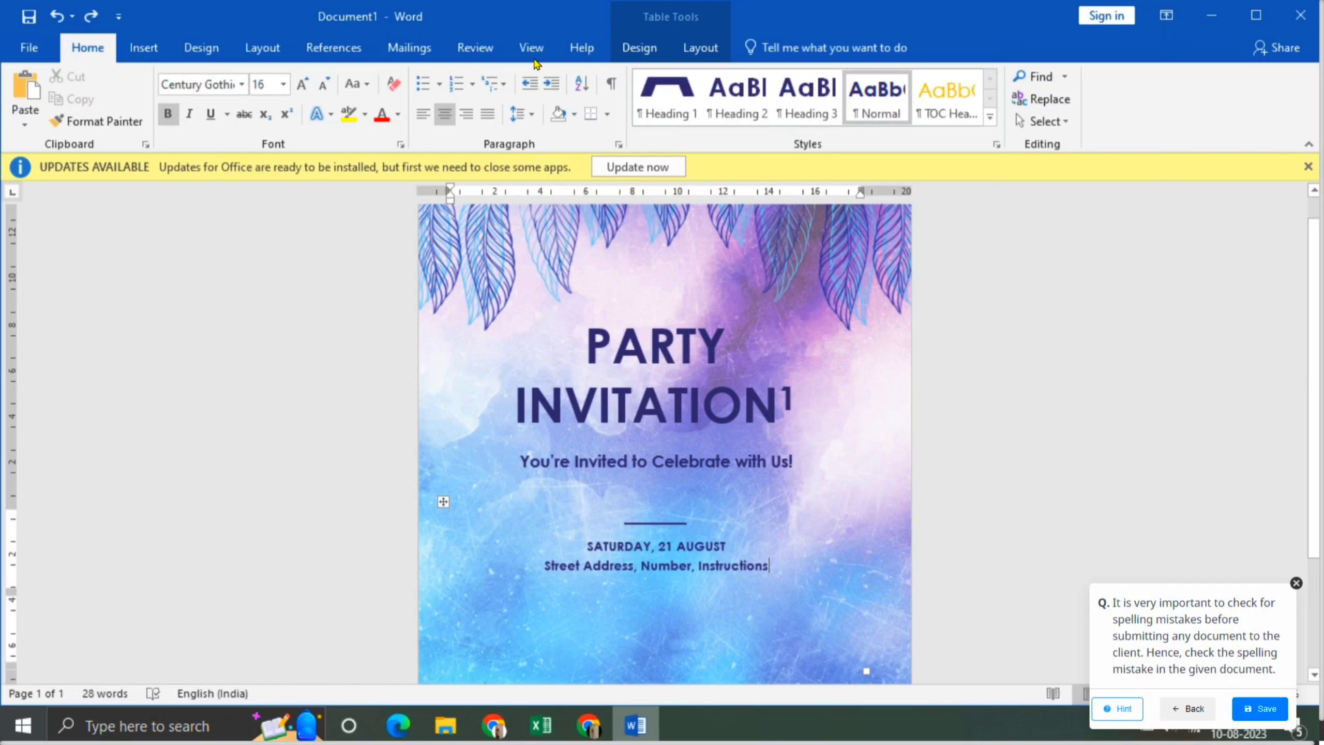
left_click(469, 51)
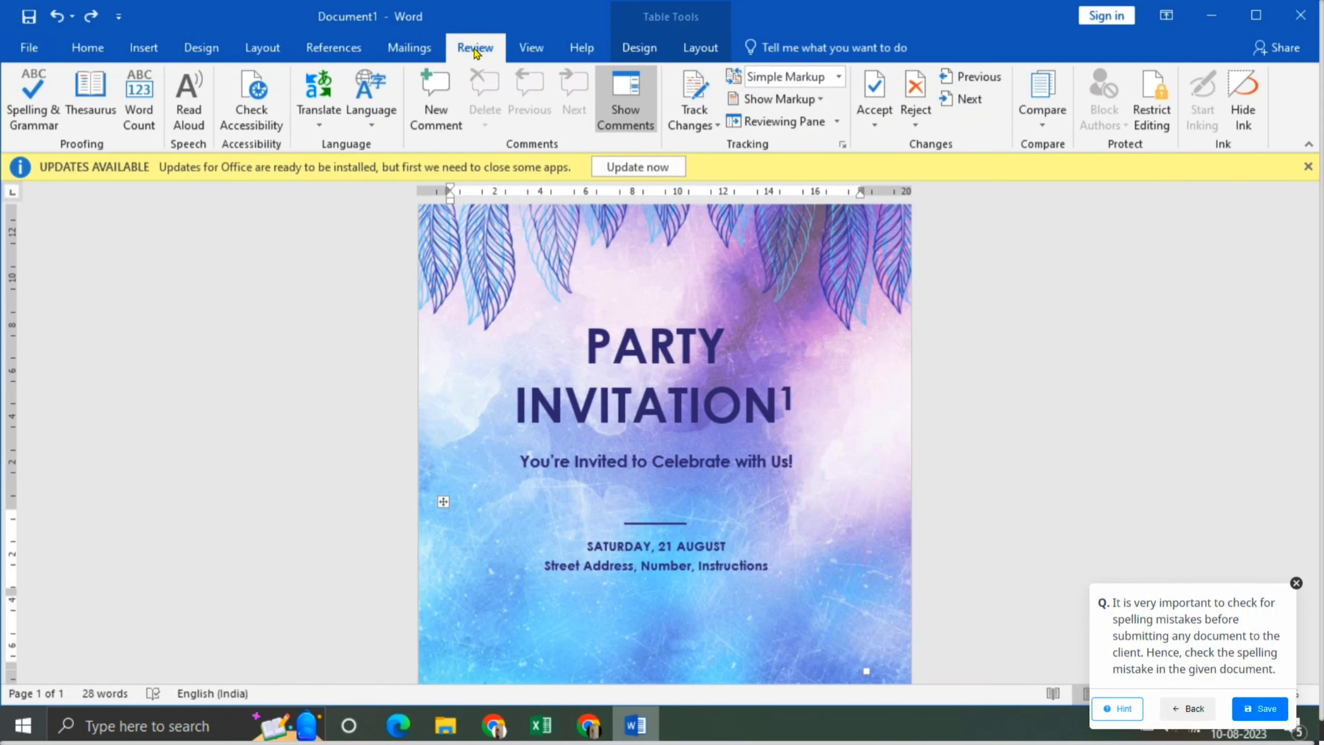
left_click(30, 123)
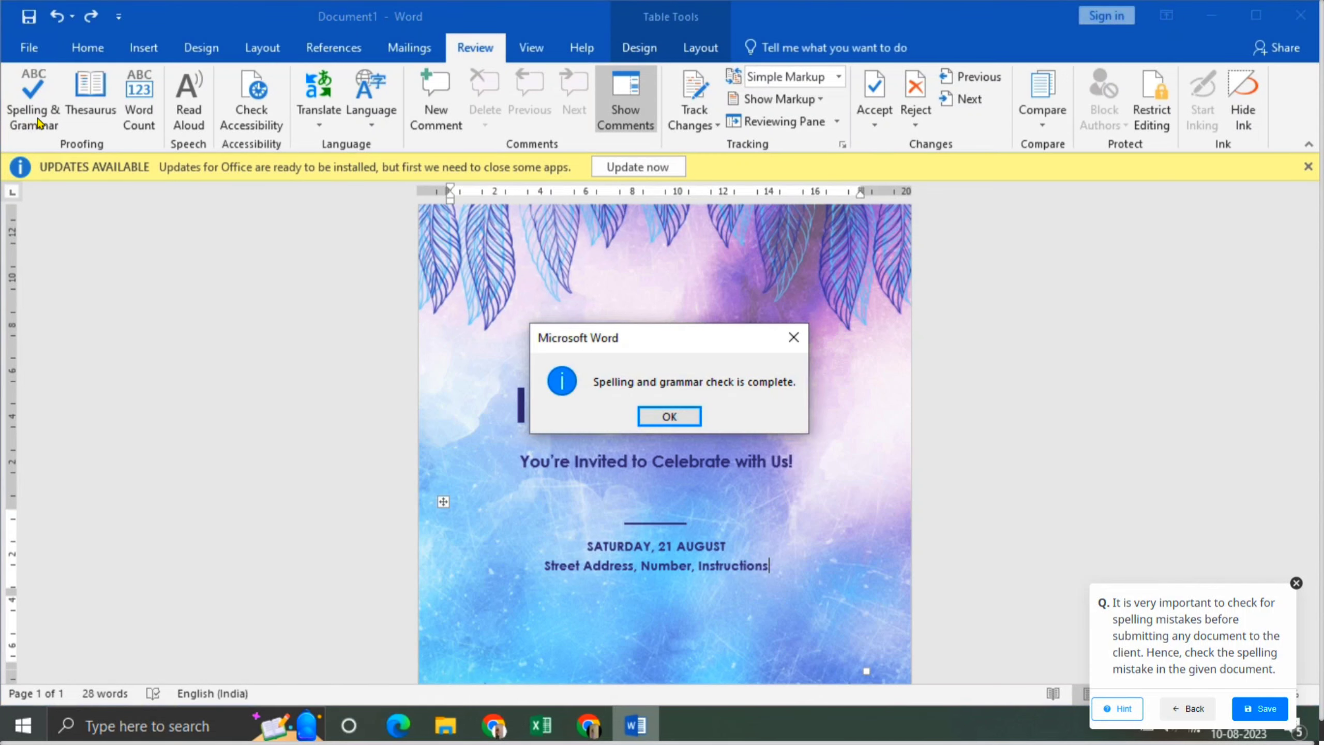
left_click(670, 418)
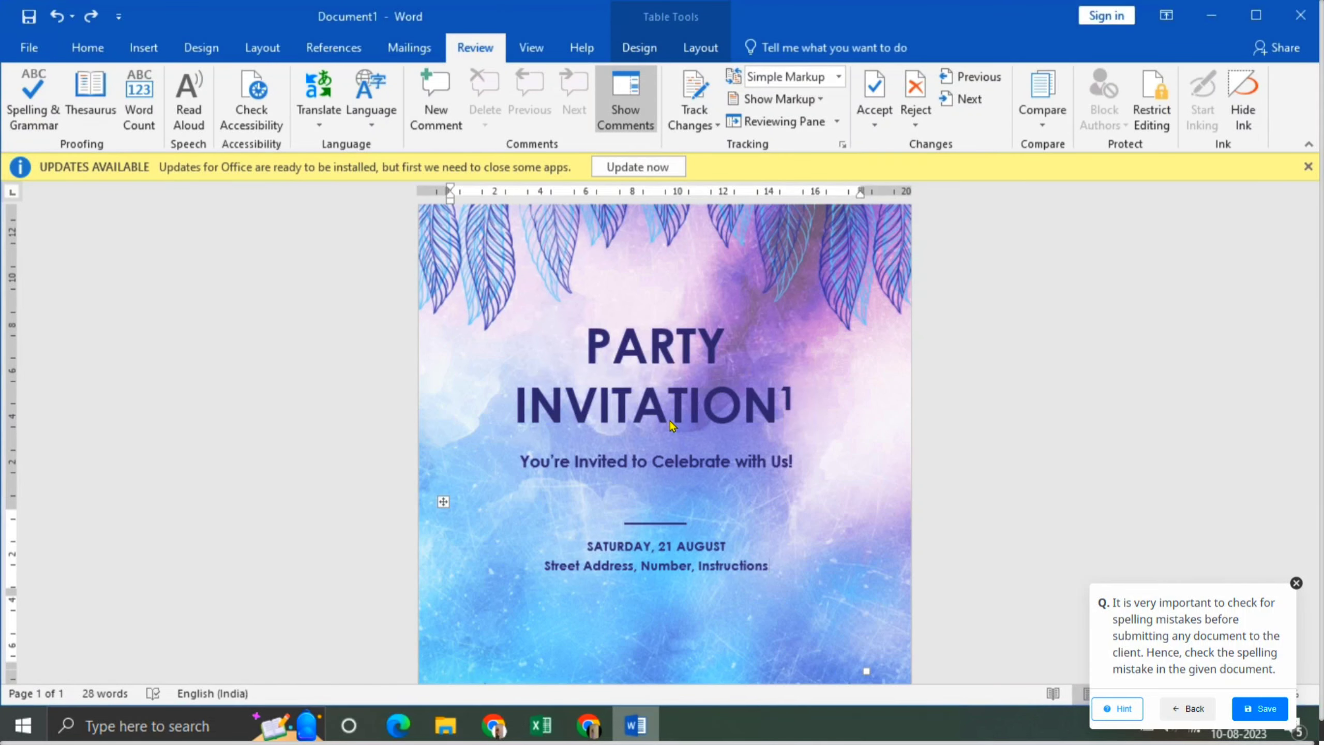
left_click(1256, 710)
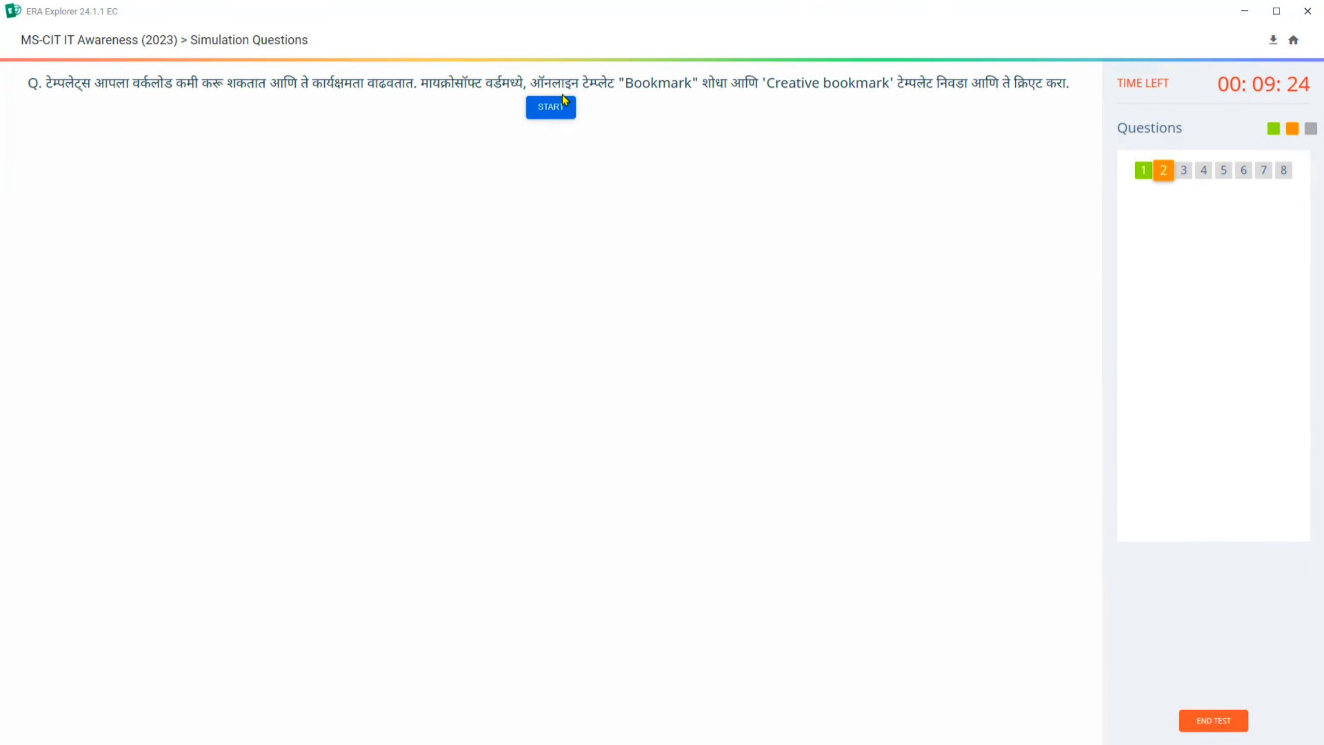
Step: Start question 2 and search the online Word templates for "bookmark"
left_click(553, 111)
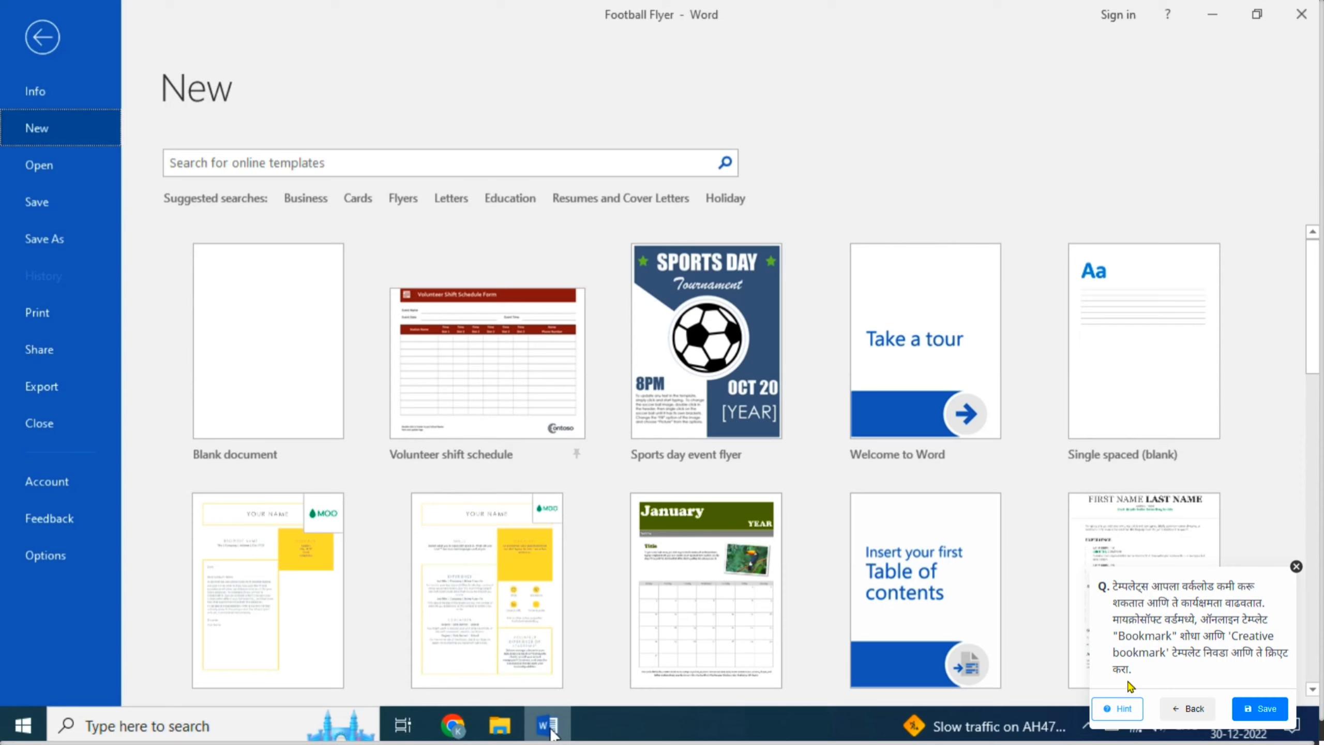
left_click(229, 163)
type("bookmark")
key("Return")
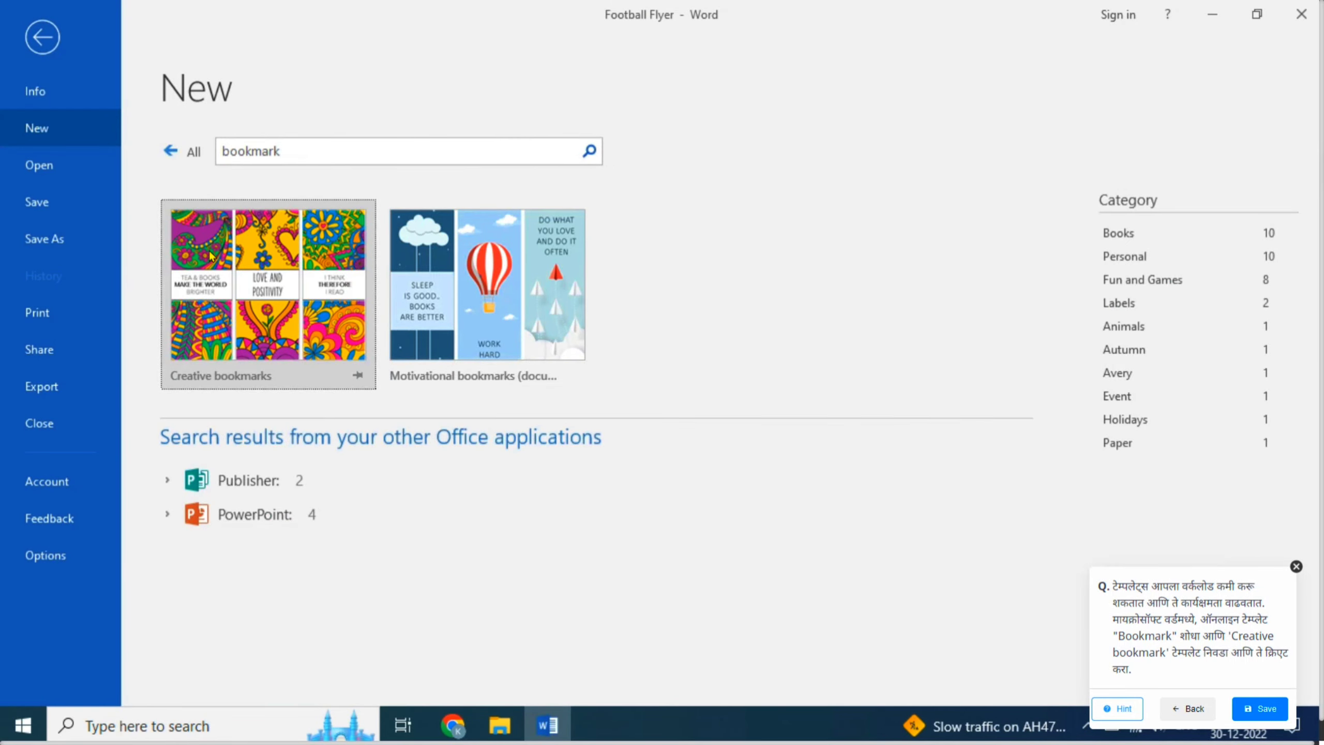
Step: Create a document from the Creative bookmarks template and submit the answer to question 2
left_click(246, 285)
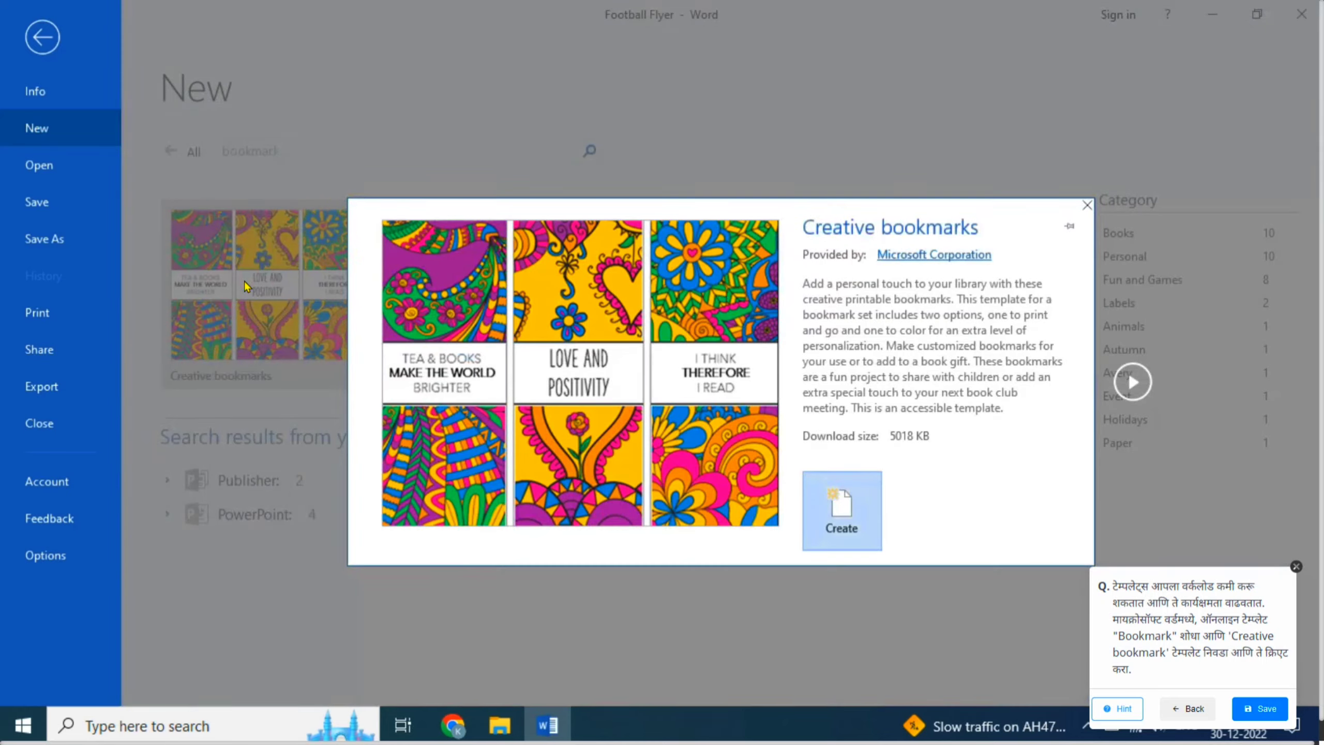
left_click(841, 516)
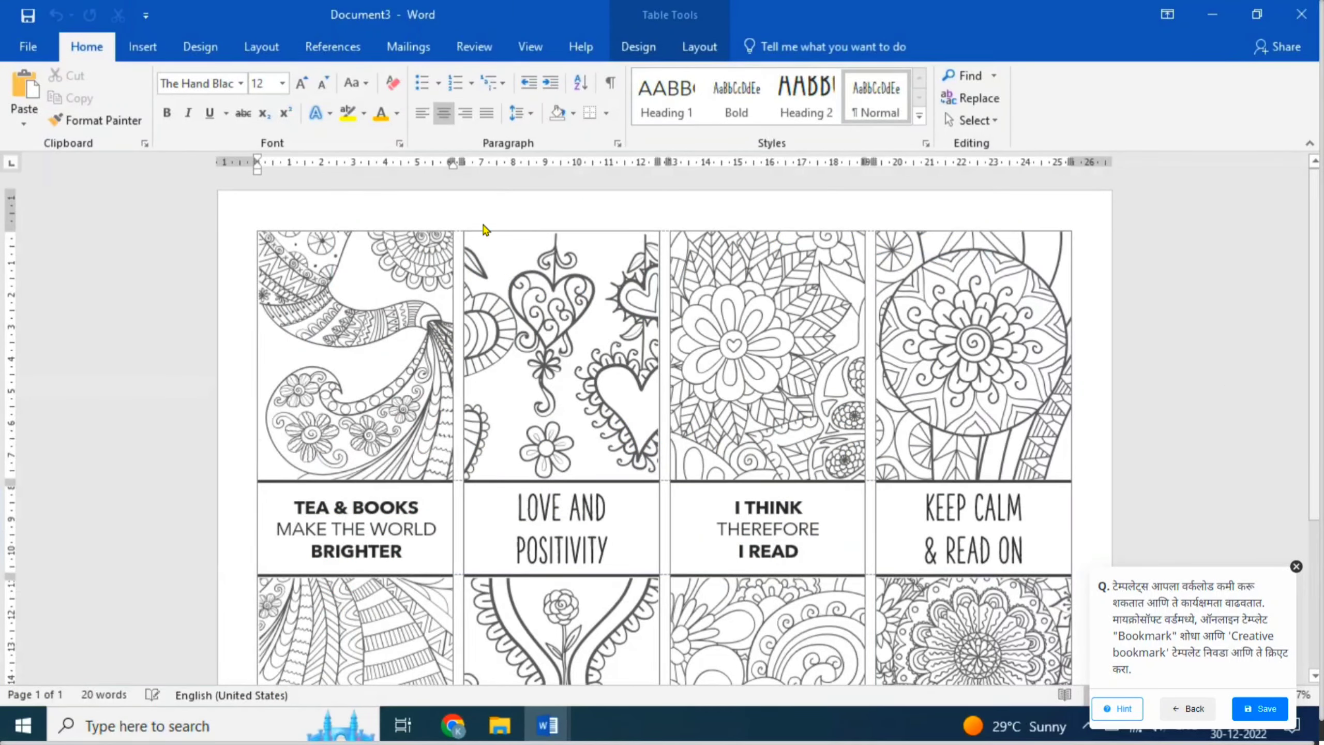
left_click(1264, 708)
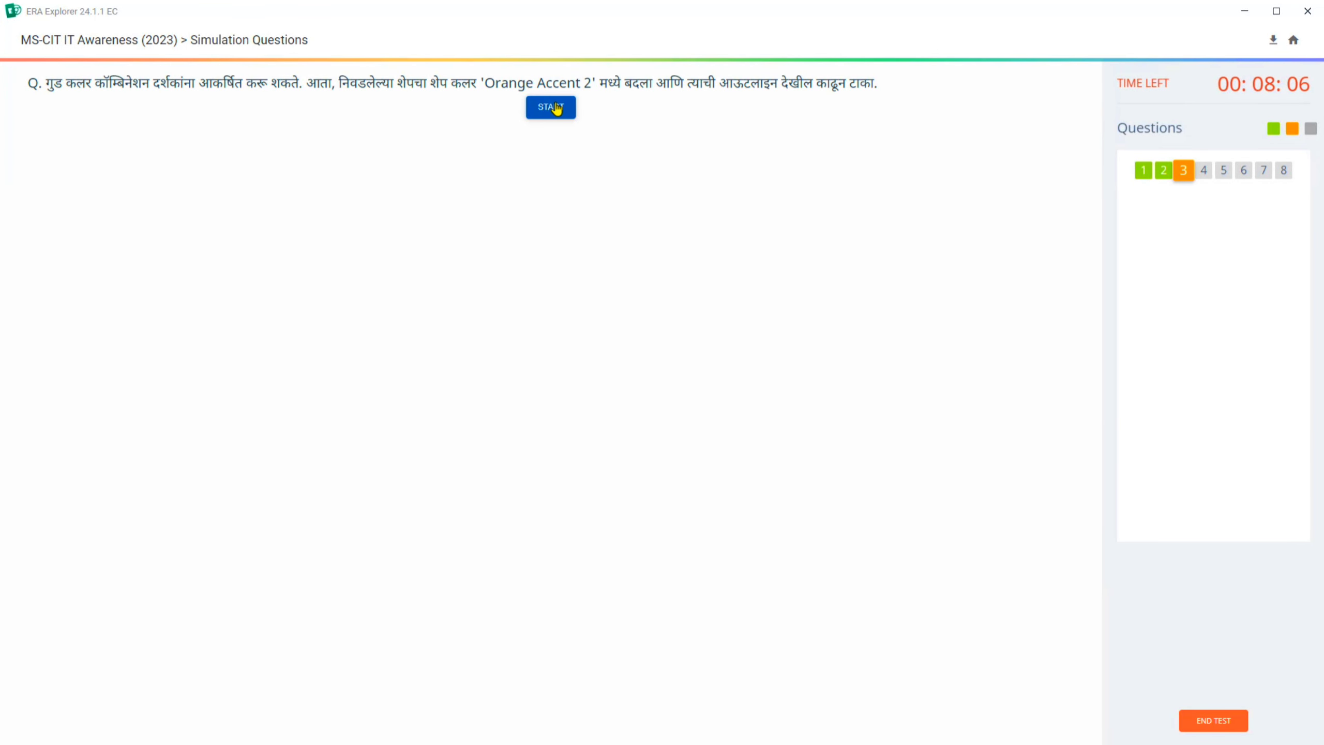
Step: Start question 3 and fill the selected rectangle above "TEA & BOOKS" with the theme color Orange, Accent 2
left_click(553, 110)
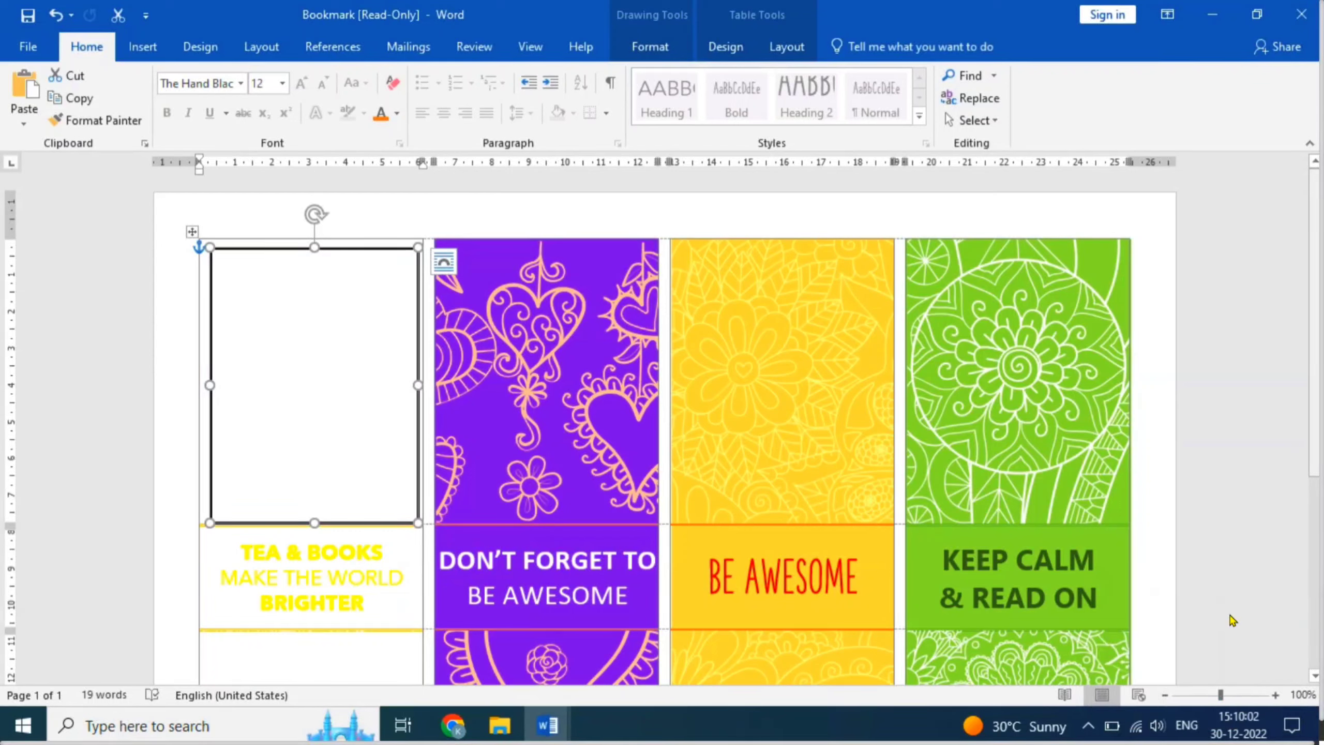
left_click(1319, 702)
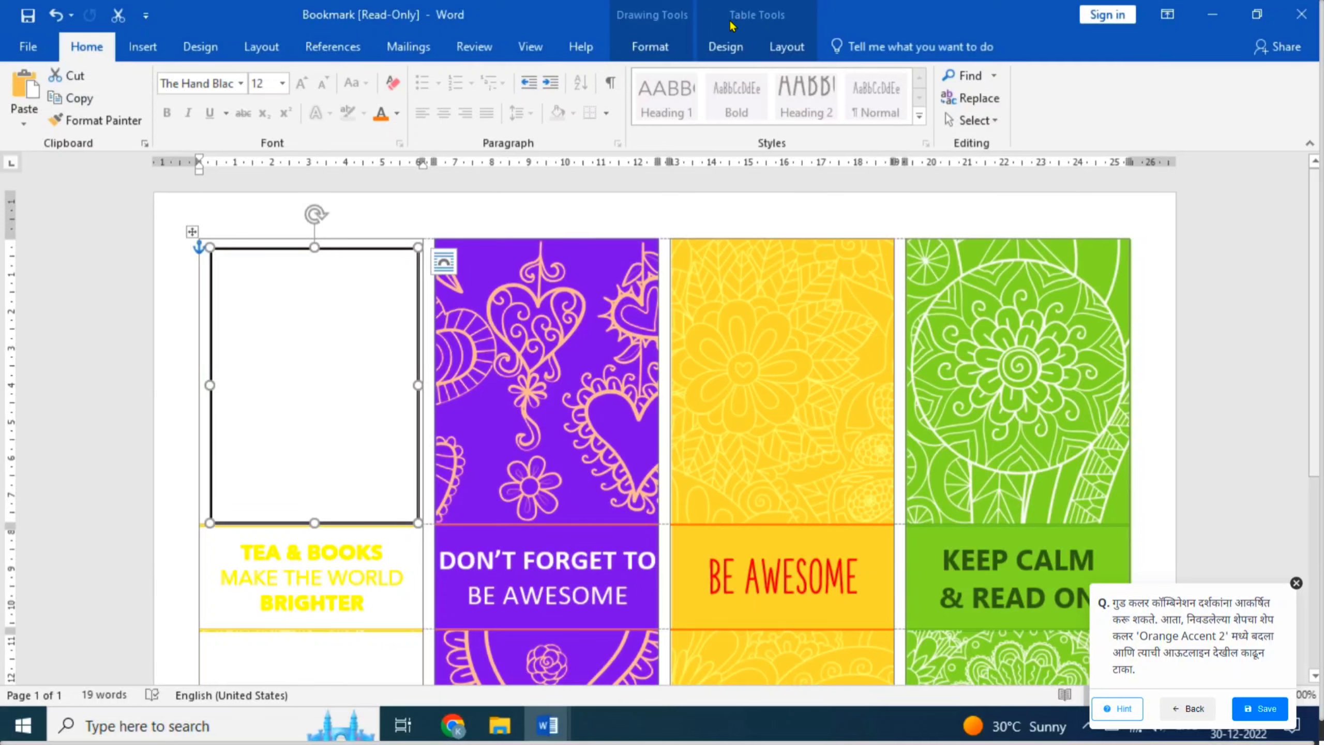
left_click(649, 49)
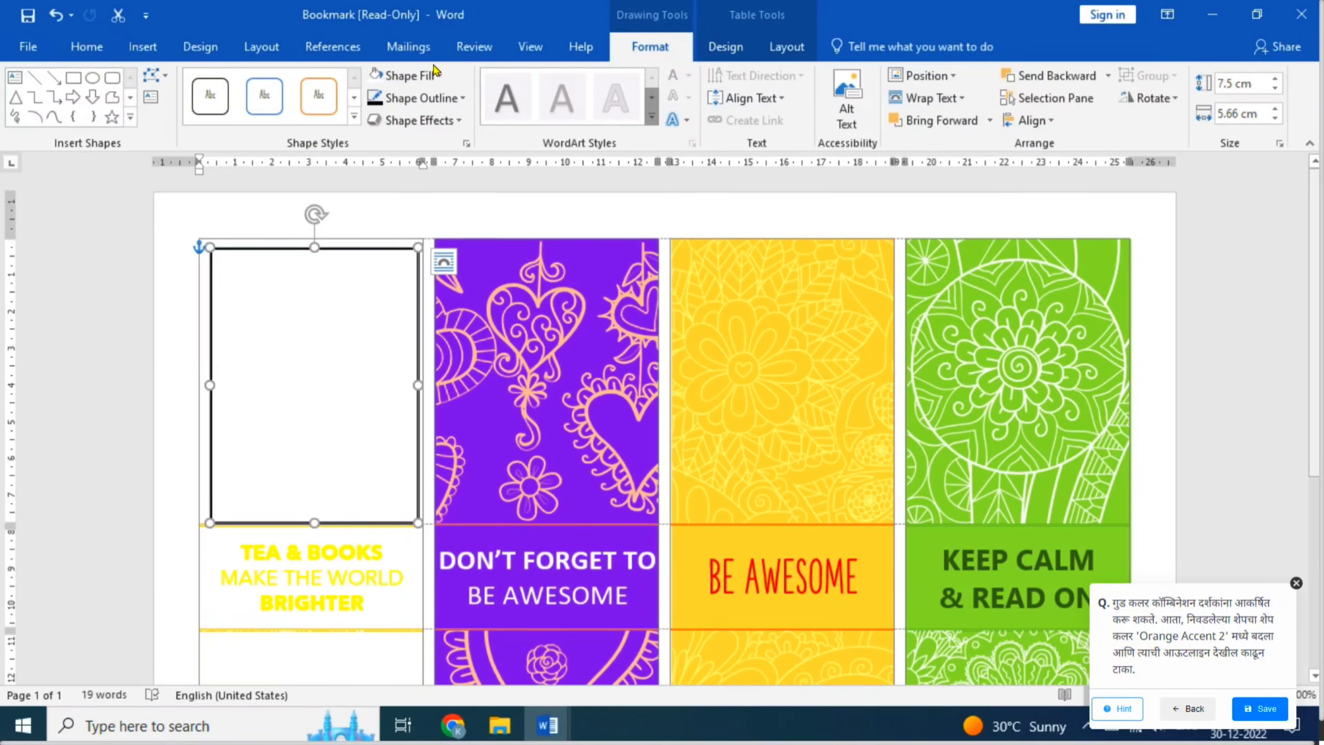
left_click(417, 75)
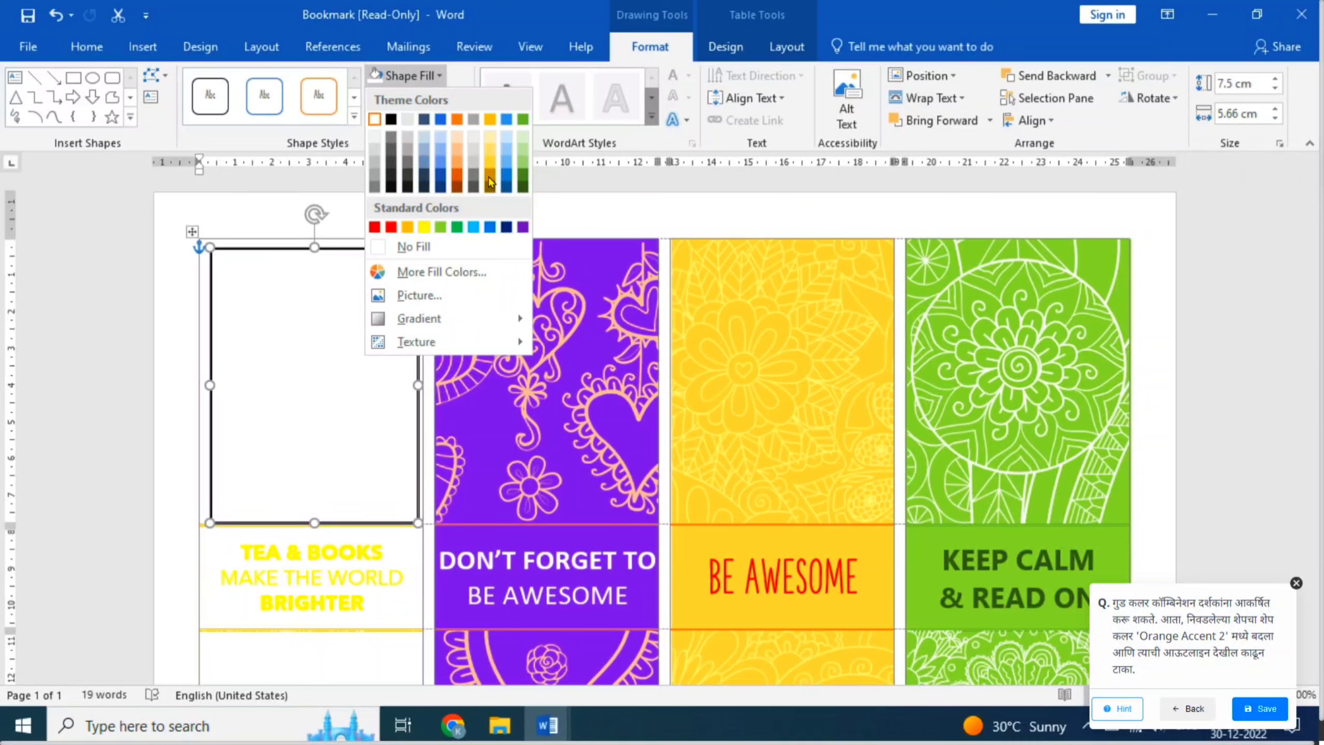
left_click(457, 119)
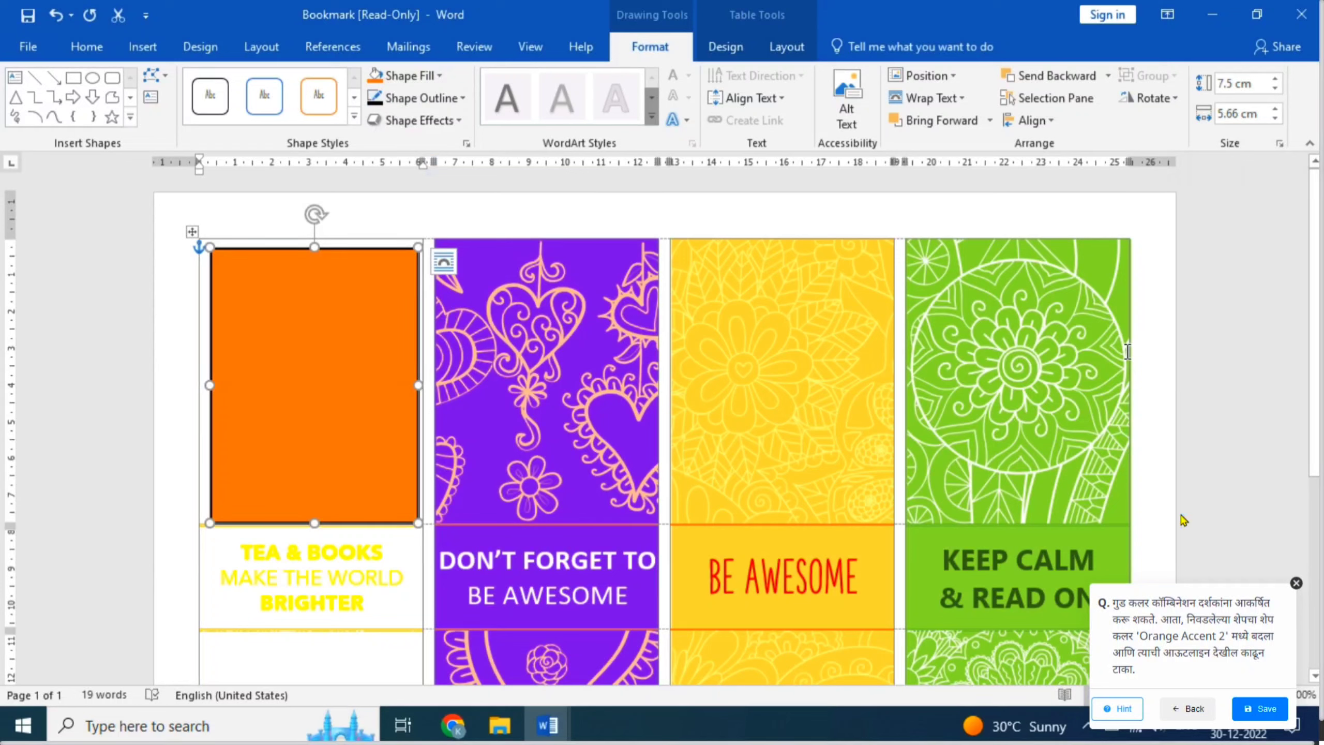
Step: Remove the outline of the orange rectangle and submit the answer to question 3
left_click(431, 104)
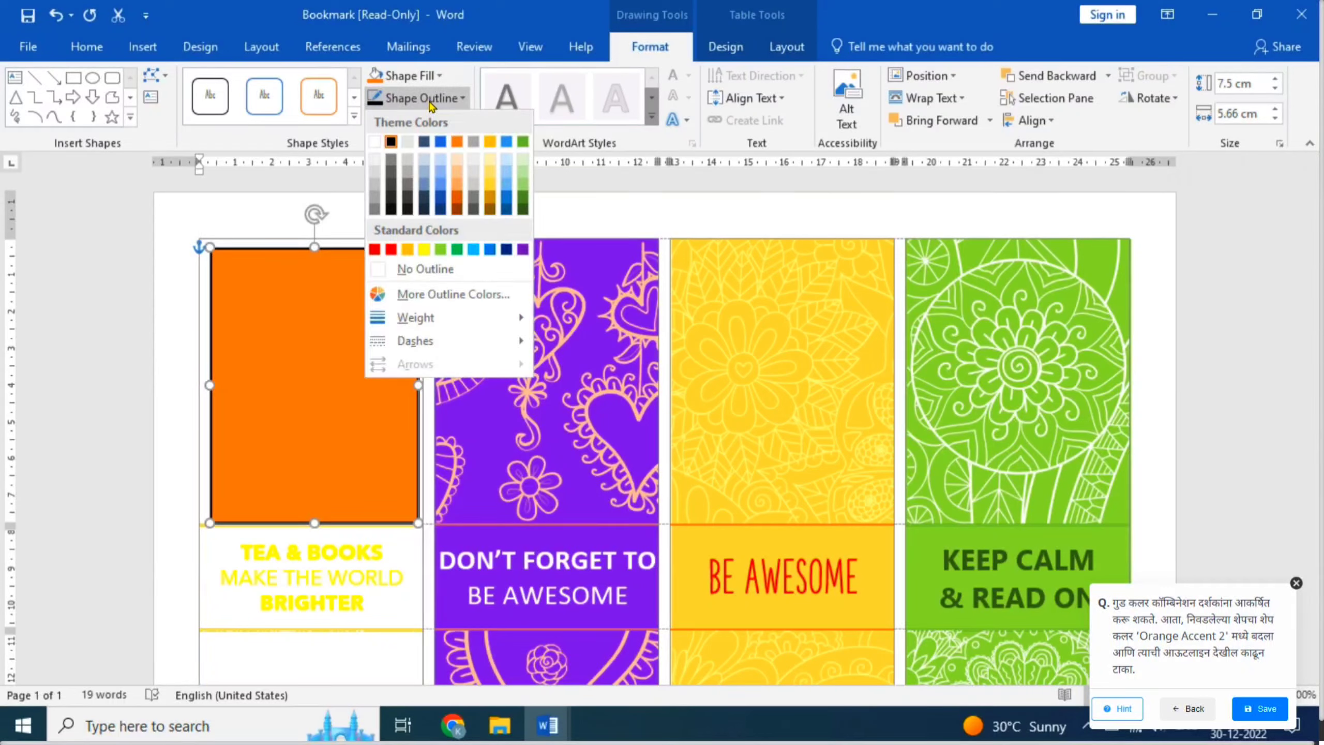
left_click(425, 270)
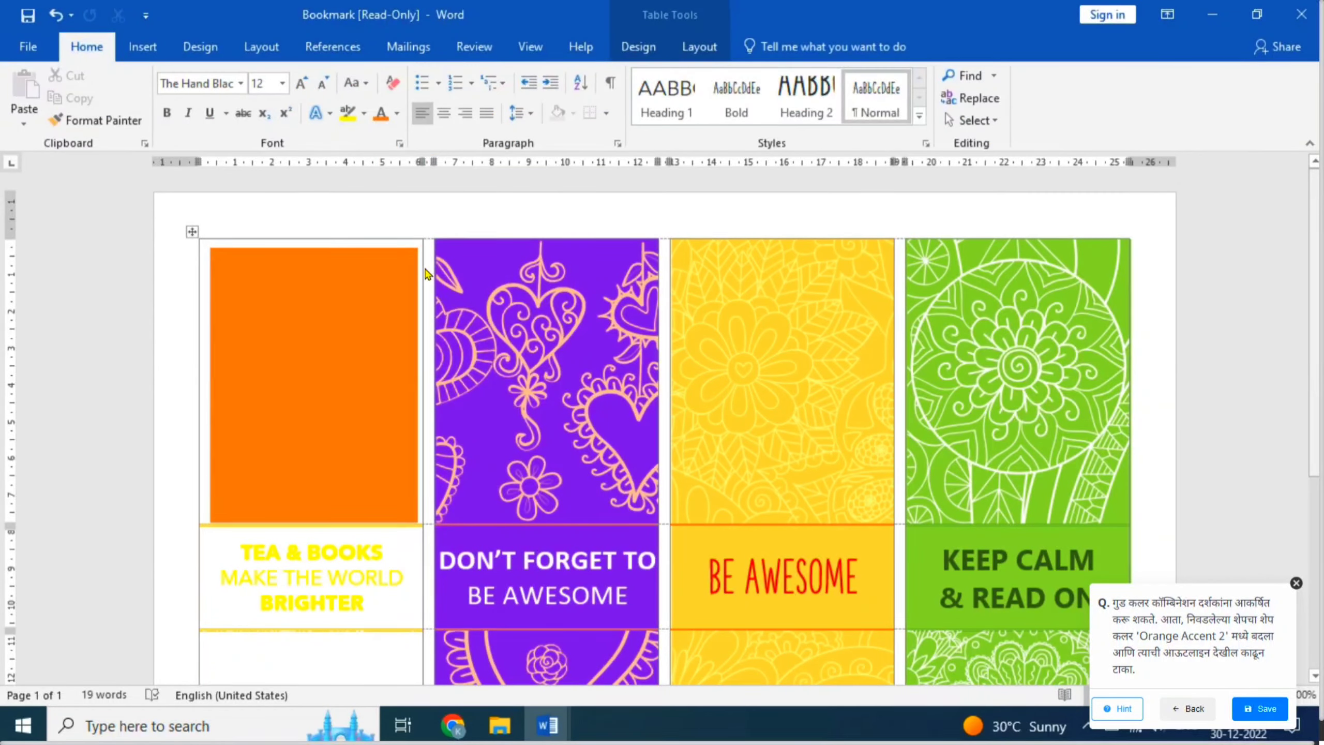
left_click(1262, 715)
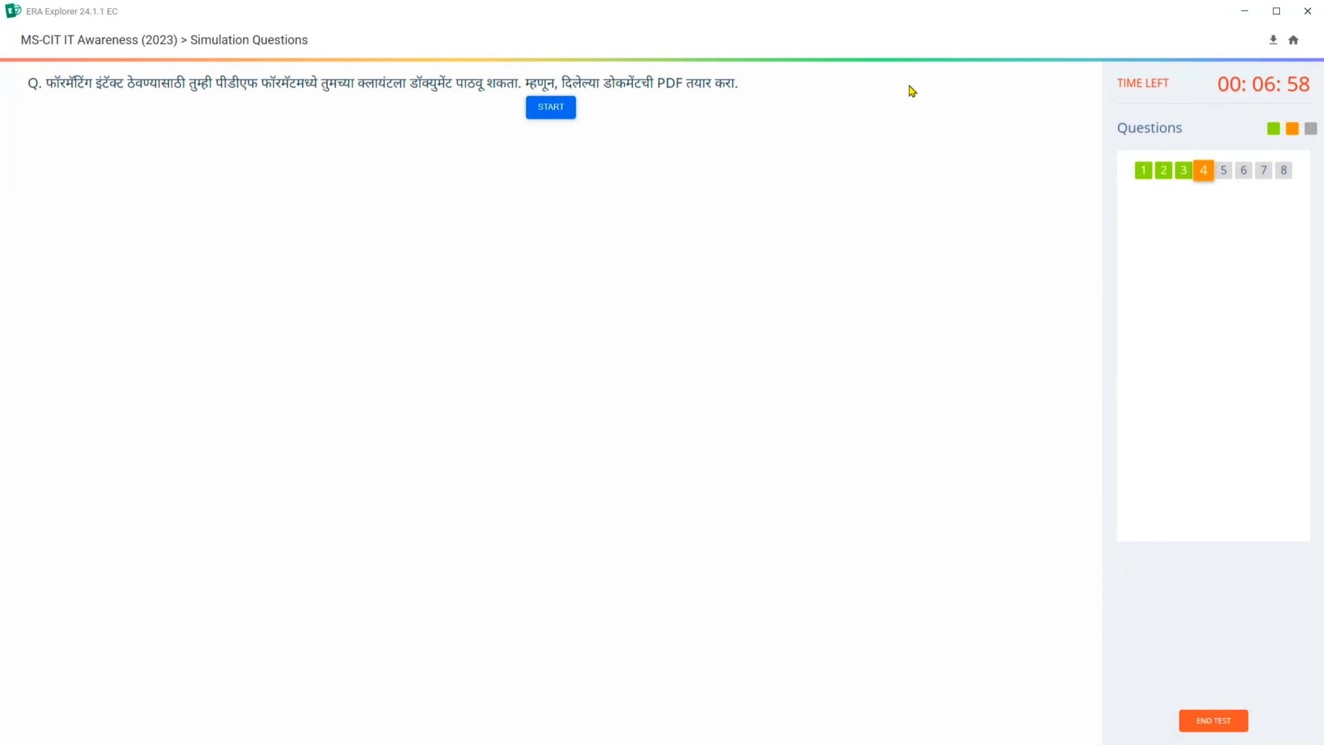
Step: Start question 4, export the document to the Desktop as a PDF named Bookmark, and submit the answer
left_click(542, 111)
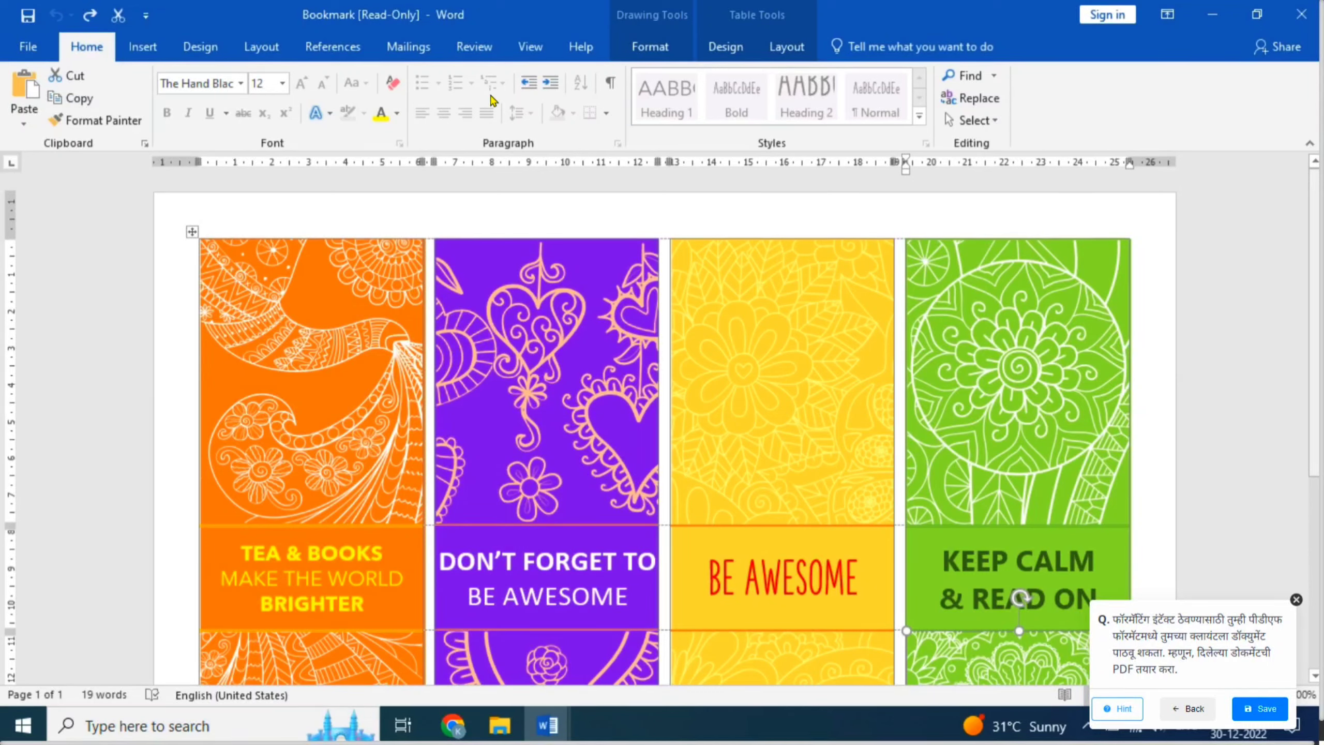
left_click(28, 48)
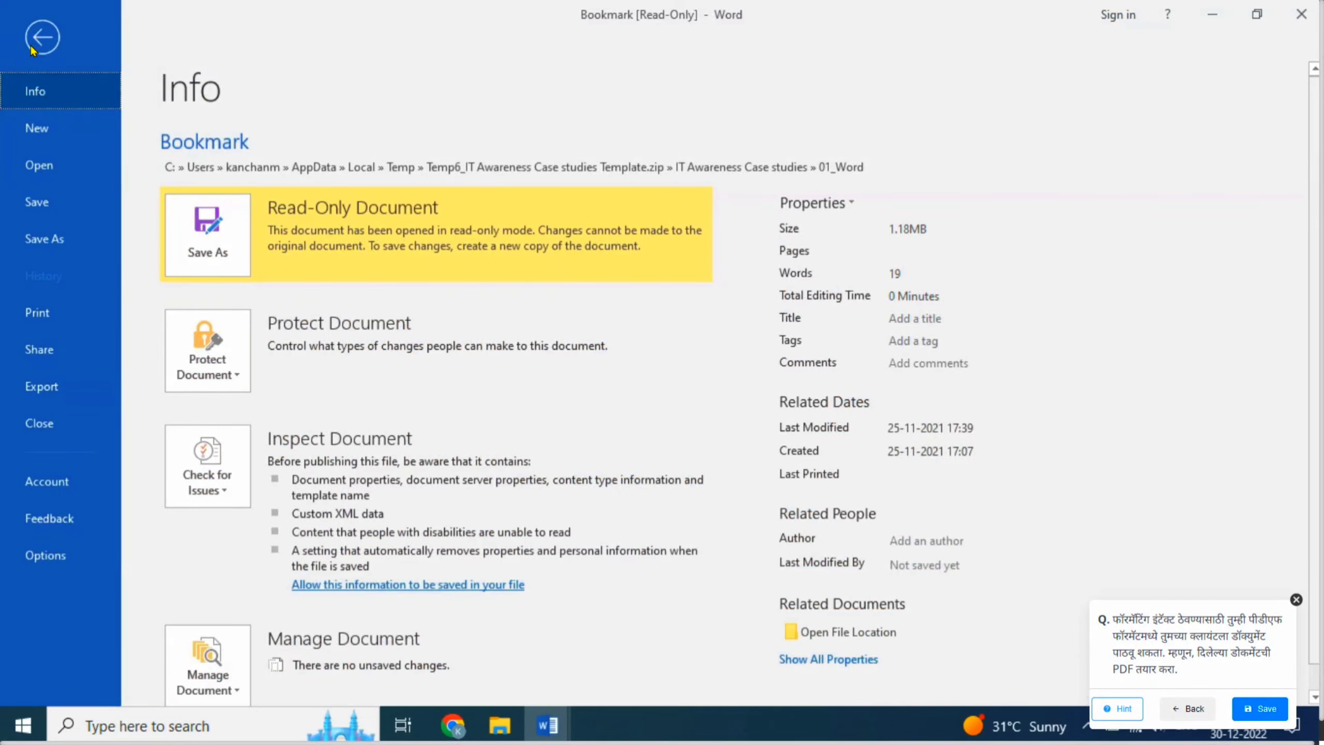
left_click(42, 387)
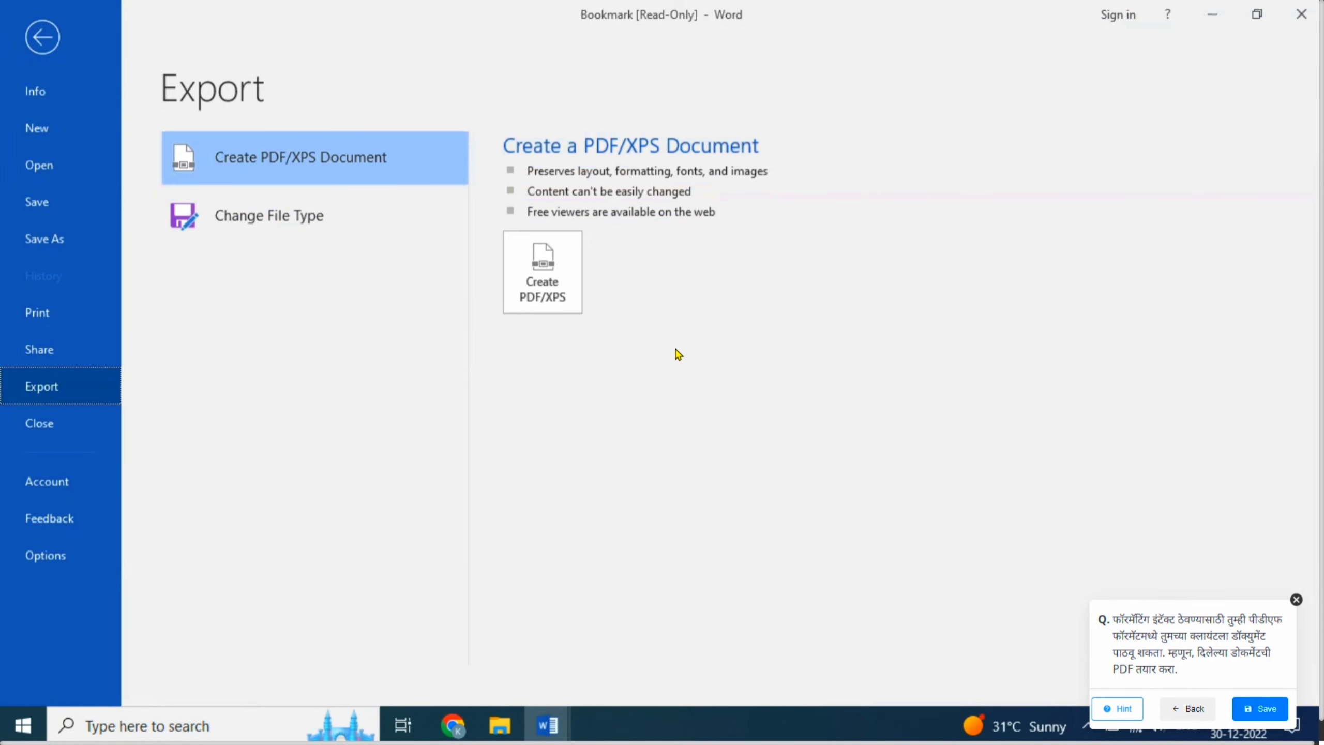
left_click(556, 302)
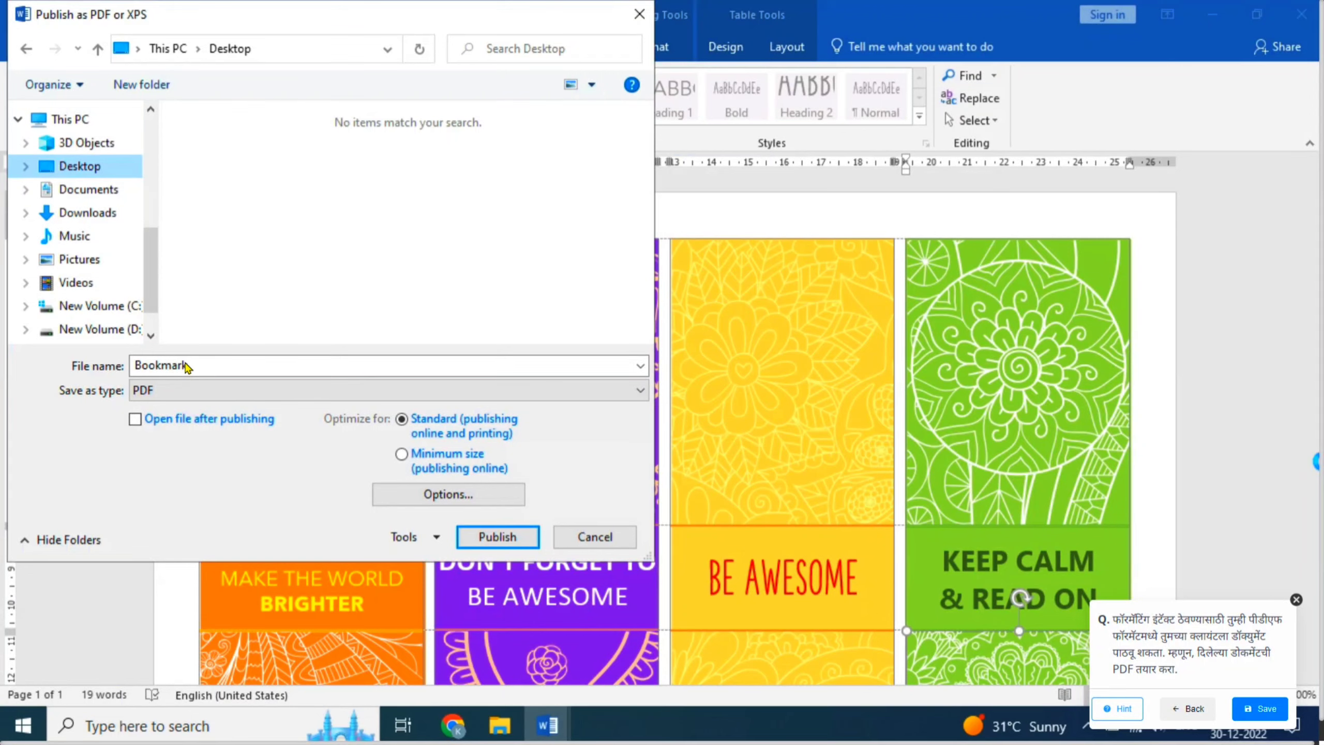
left_click(496, 537)
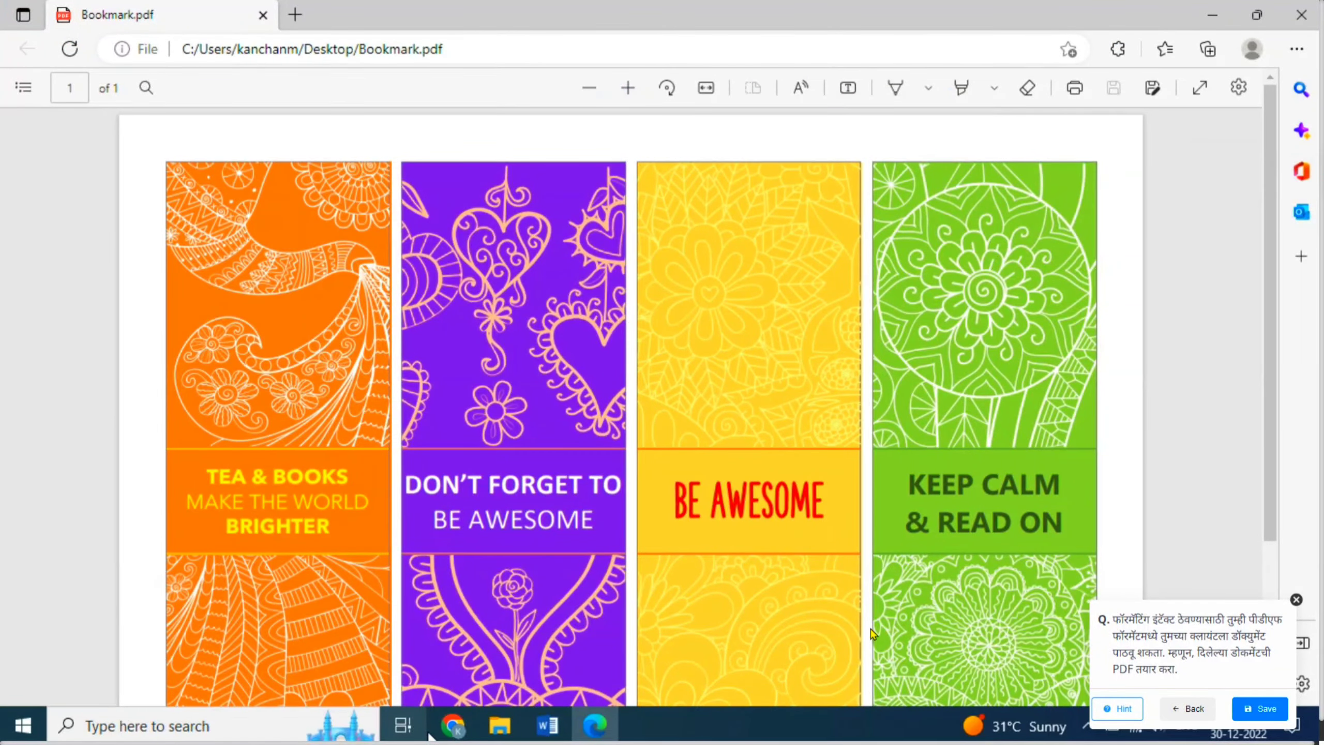
left_click(1269, 708)
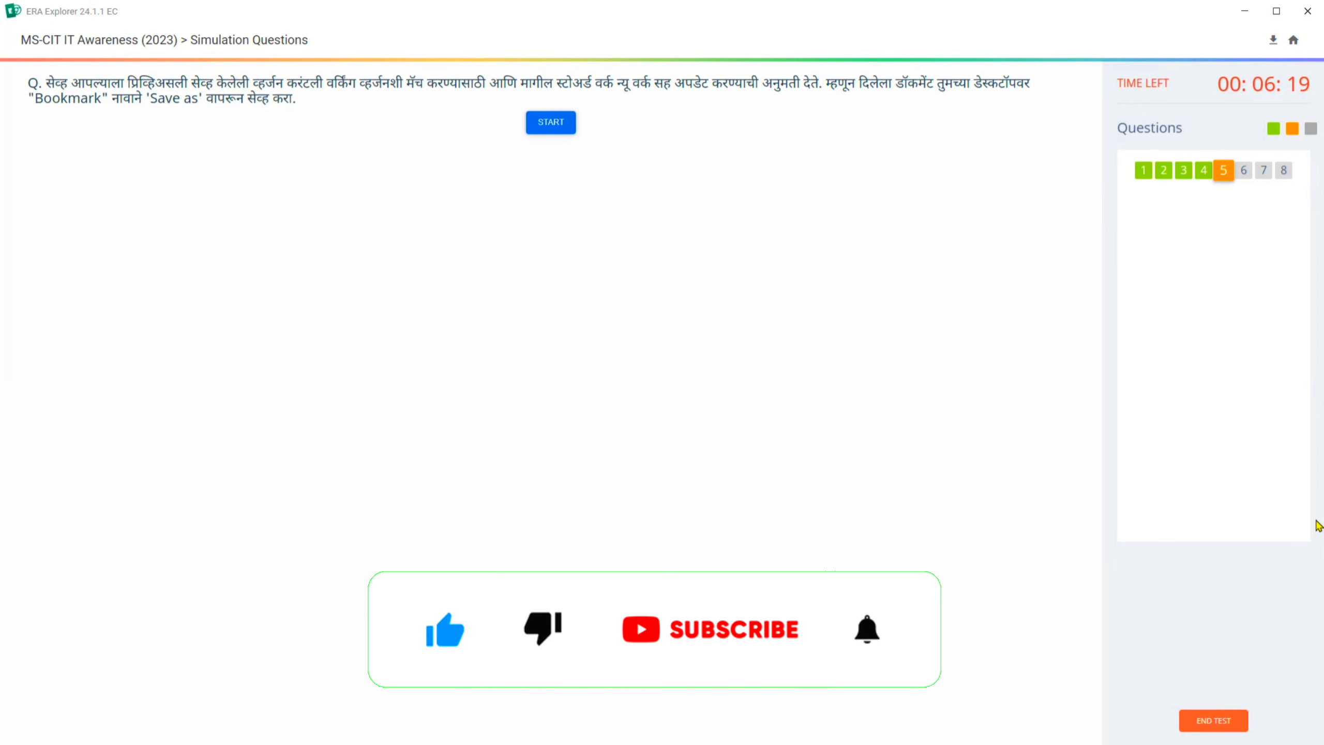
Step: Start question 5, save the document to the Desktop as a Word document named Bookmark, and submit the answer
left_click(550, 122)
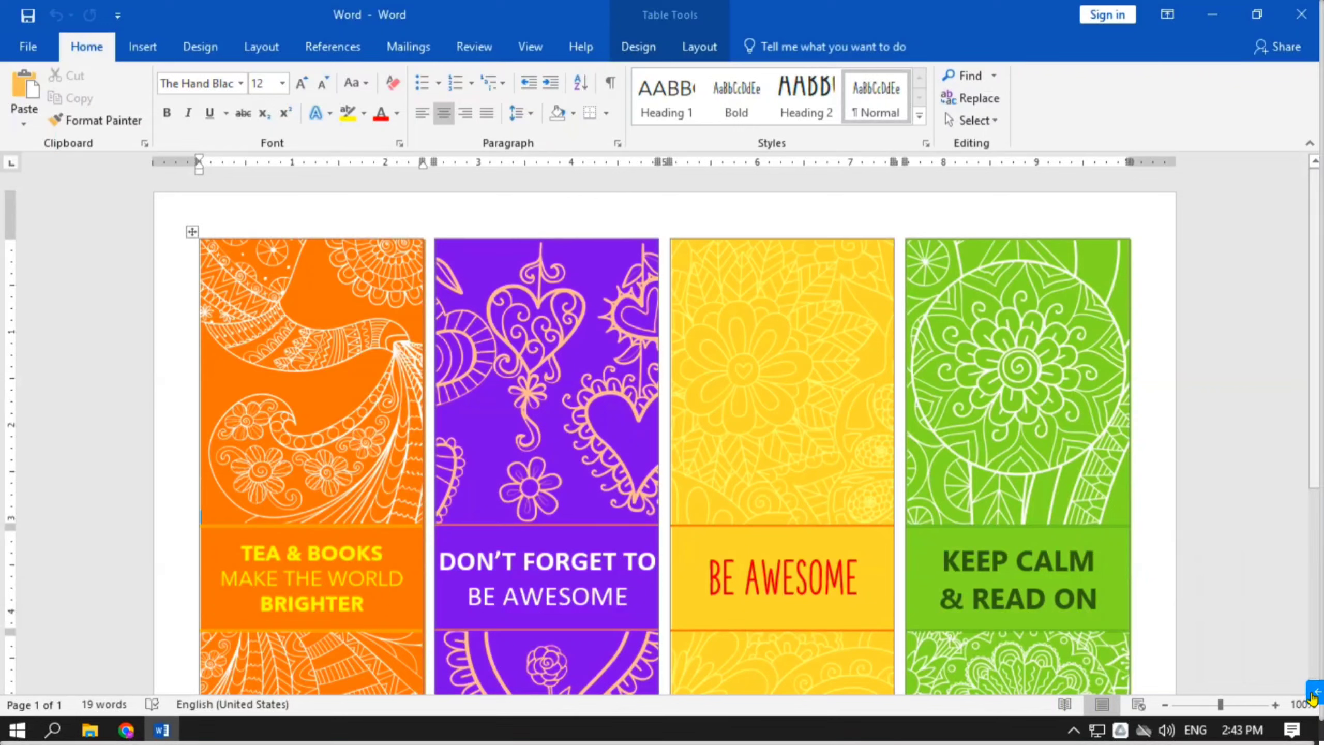
mouse_move(1137, 587)
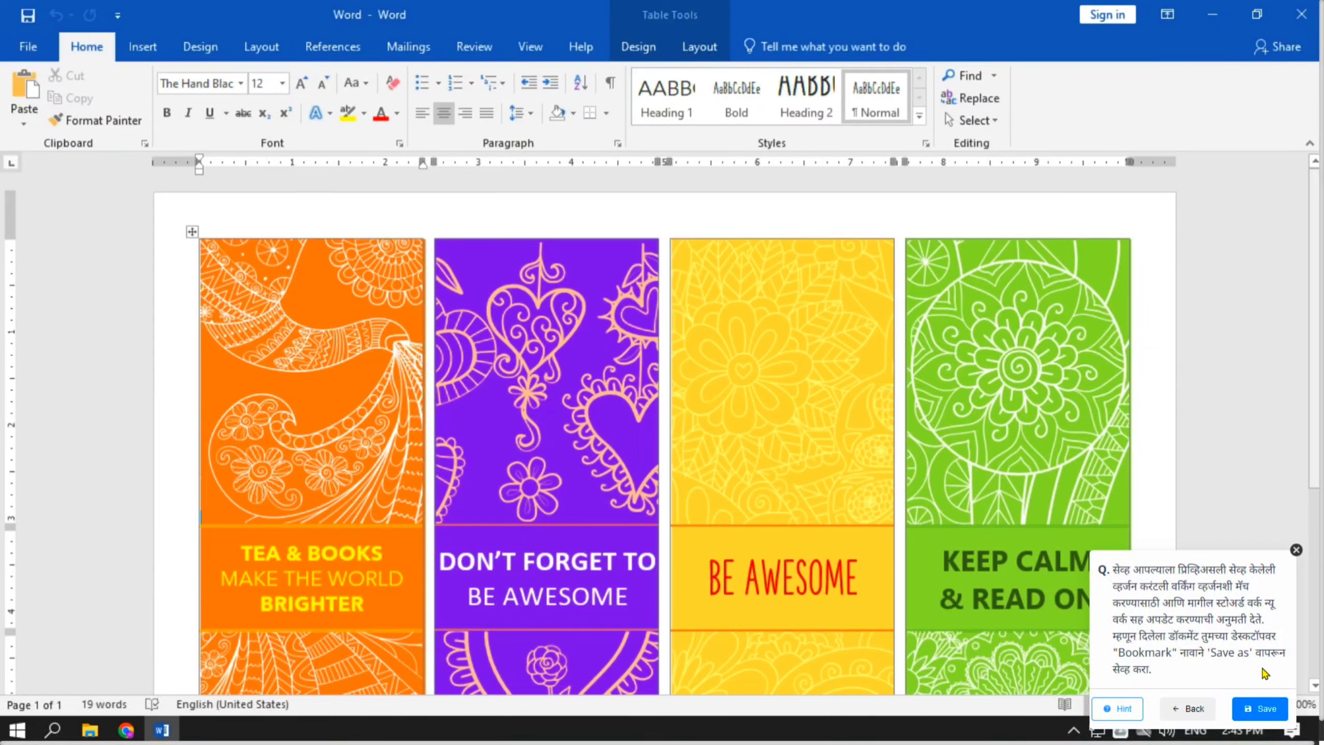
left_click(23, 48)
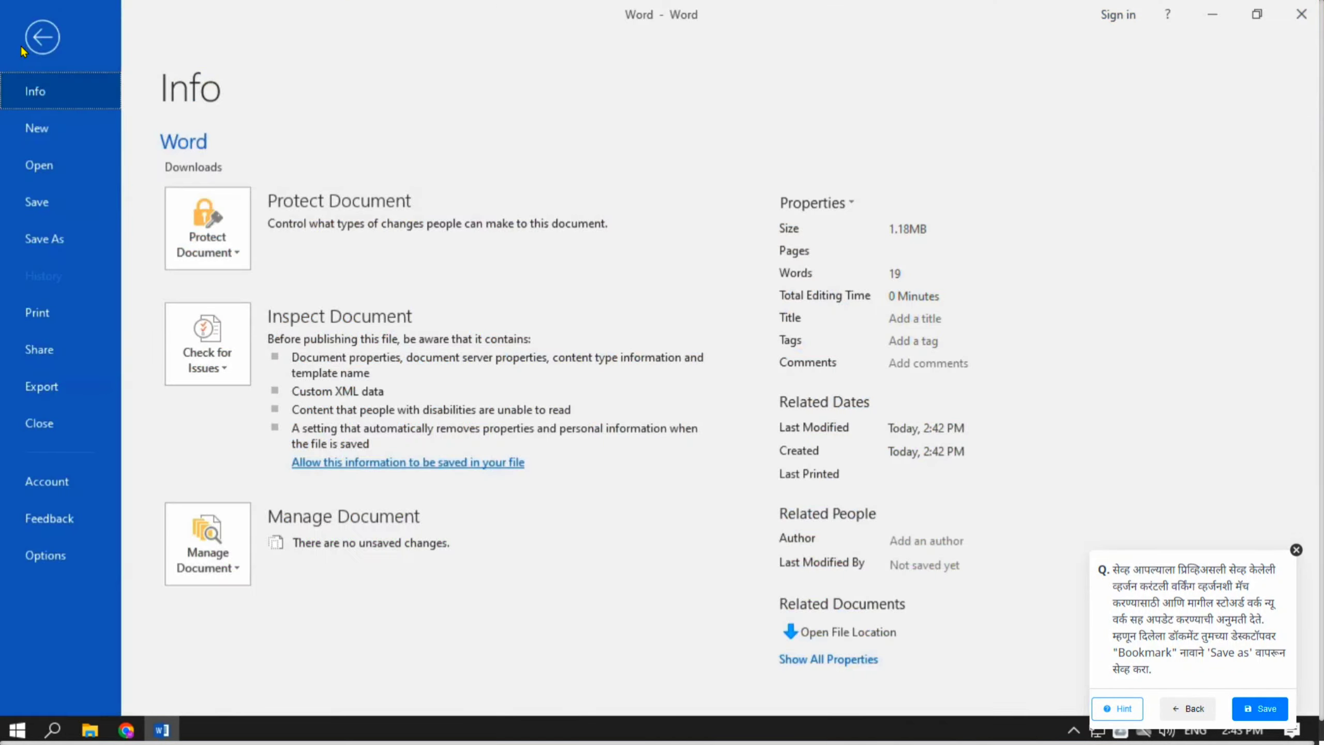
left_click(60, 240)
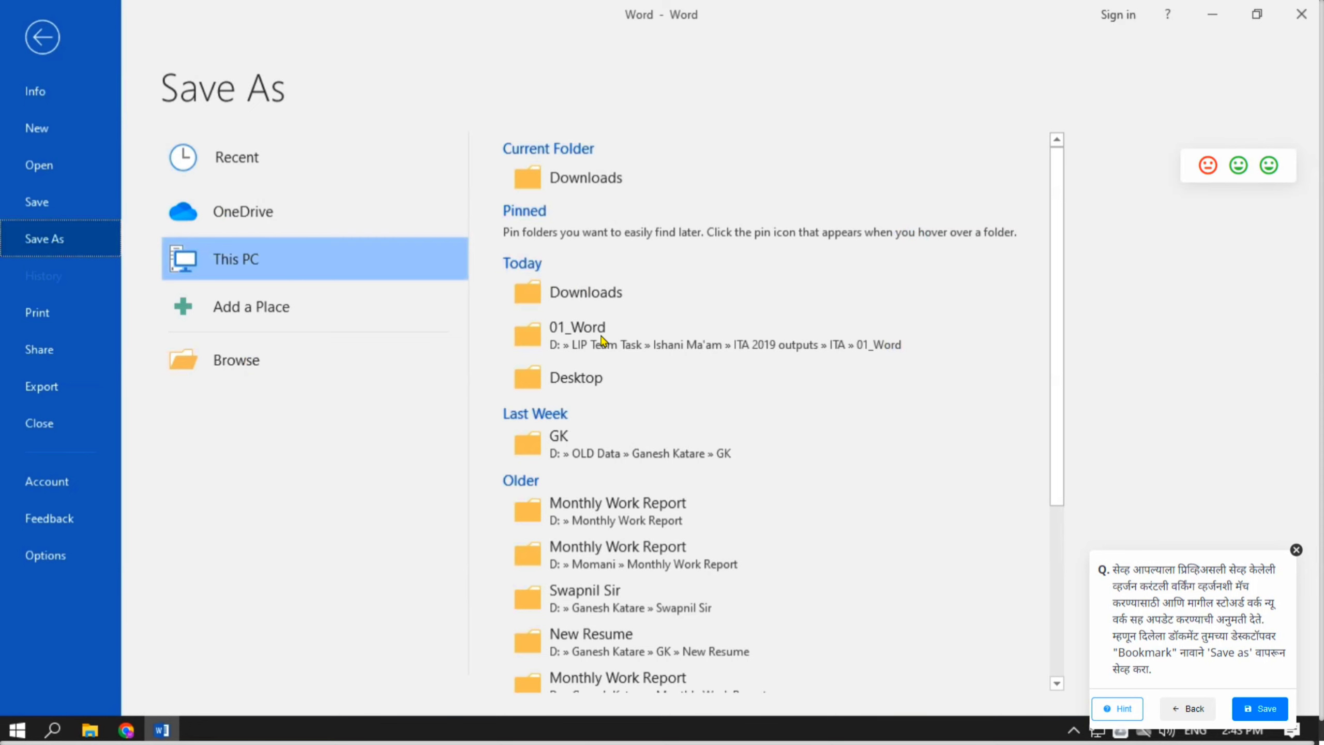
left_click(588, 389)
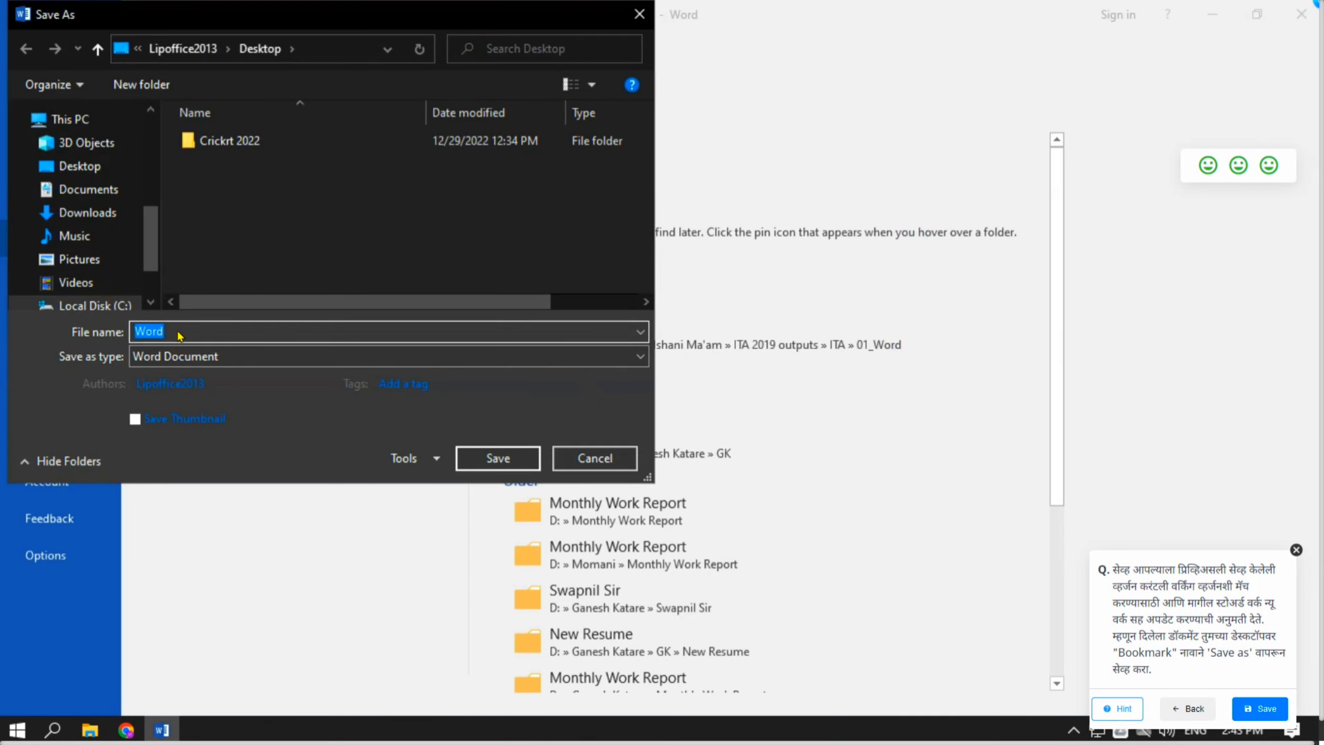
type("Bookmark")
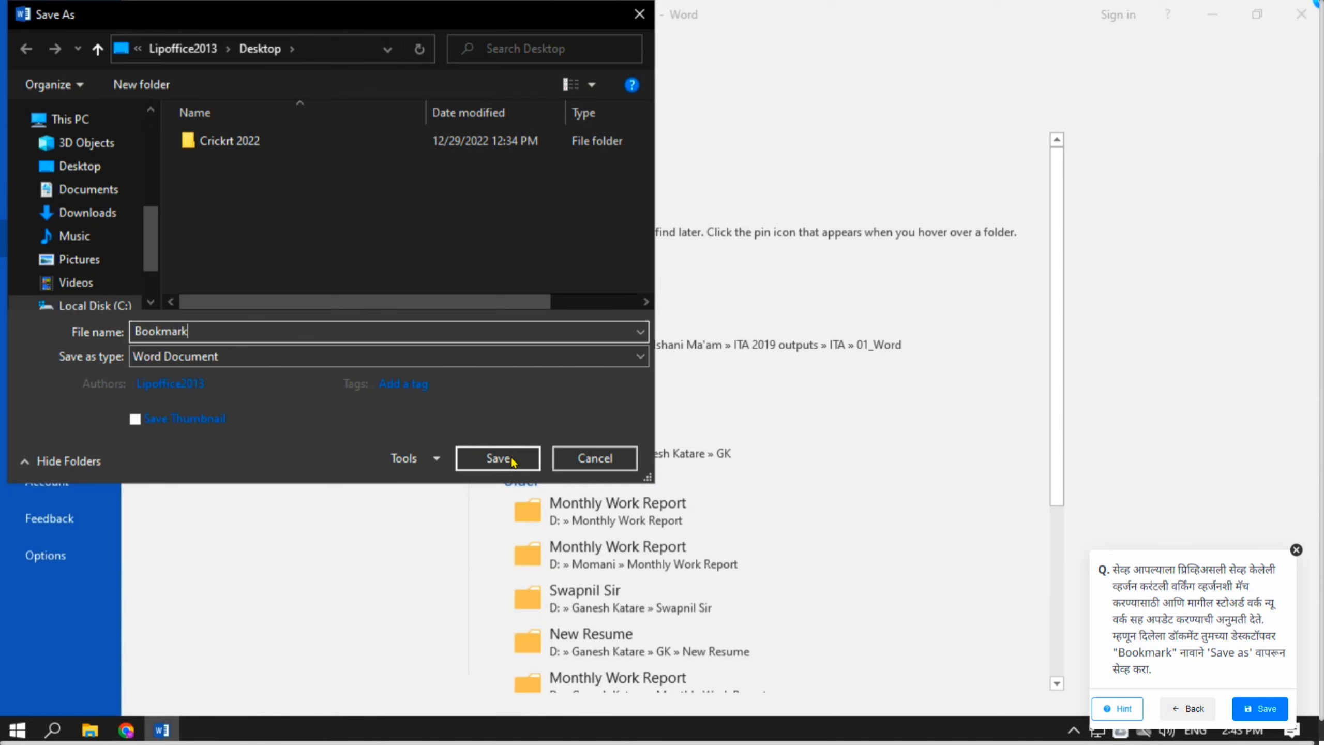
left_click(498, 459)
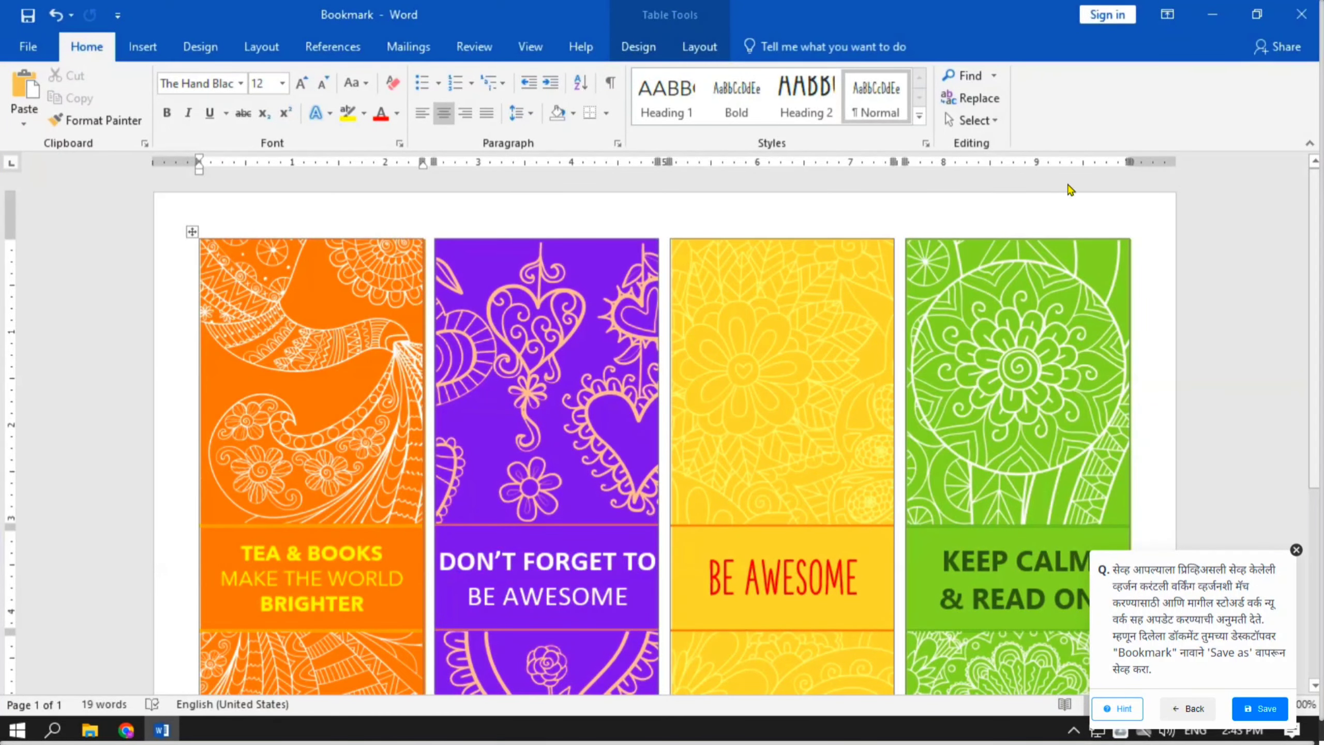
left_click(1259, 712)
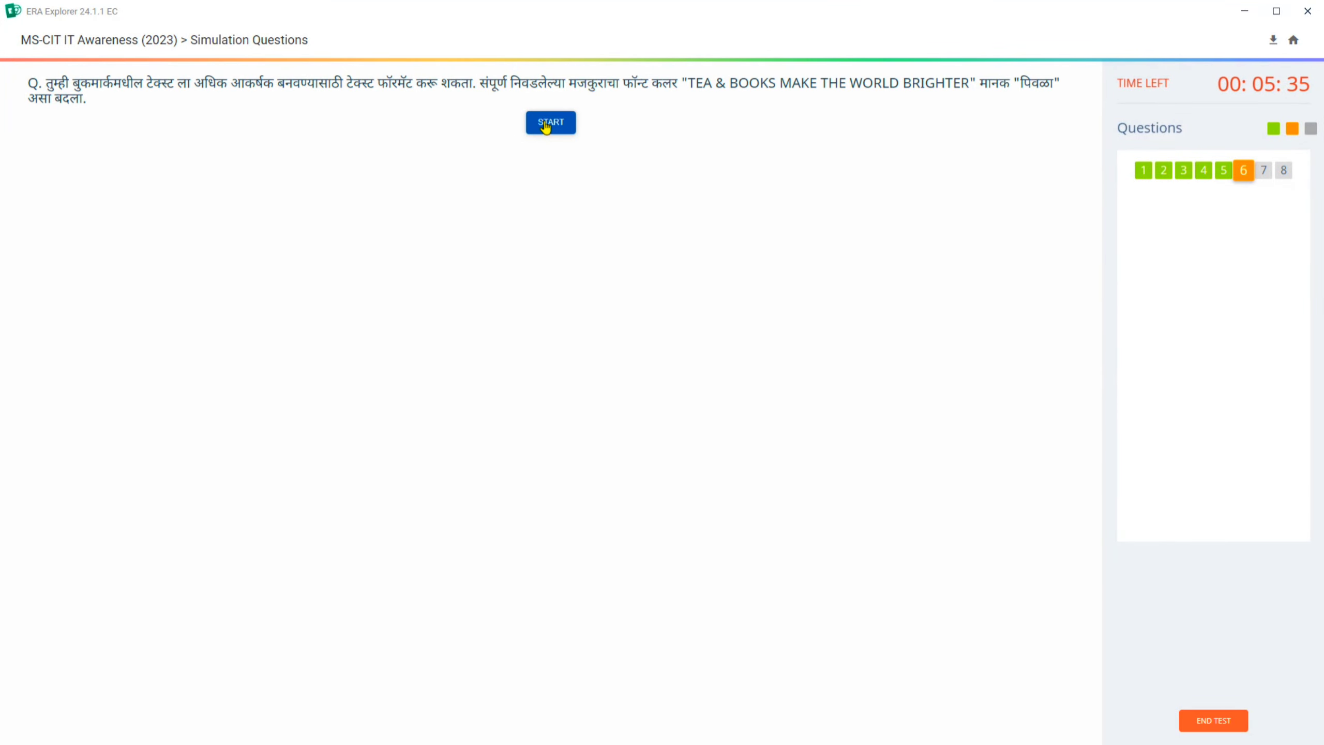
Step: Start question 6, set the selected "TEA & BOOKS MAKE THE WORLD BRIGHTER" text to the standard color Yellow, and submit the answer
left_click(551, 123)
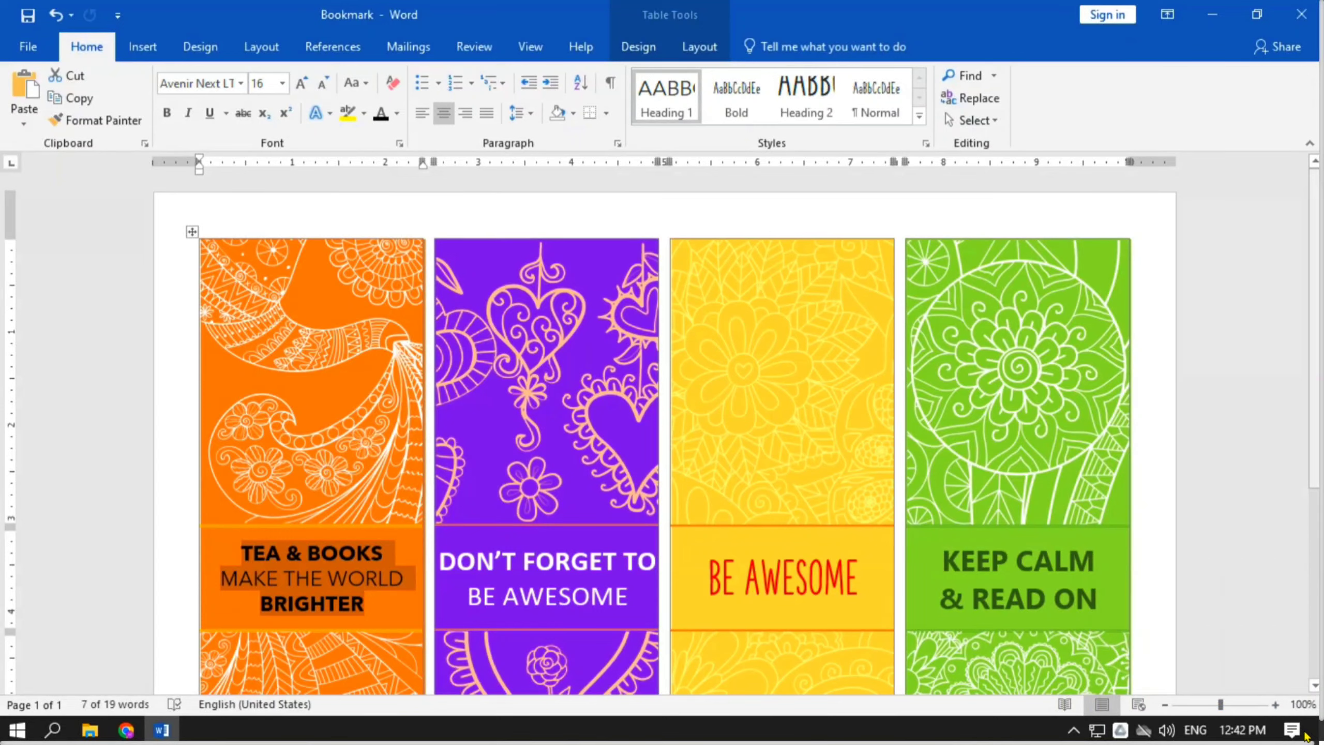
left_click(1318, 693)
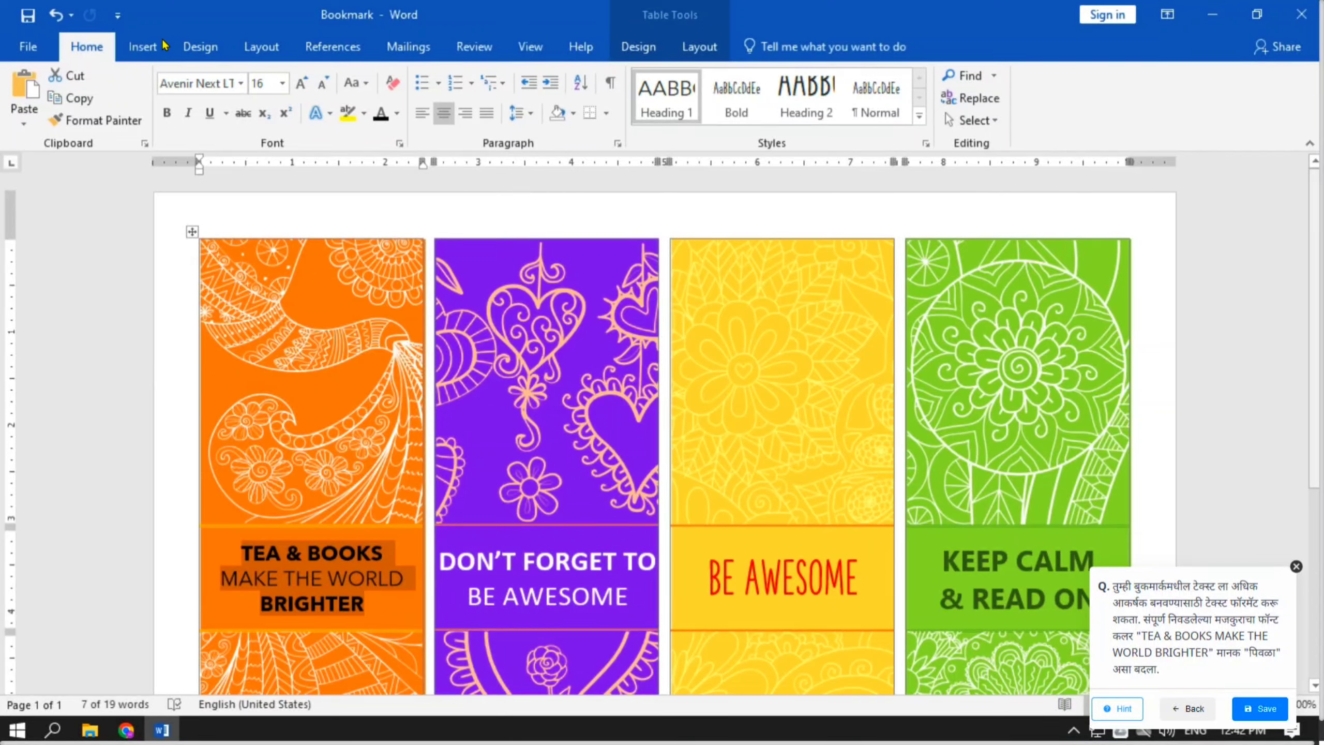
left_click(396, 114)
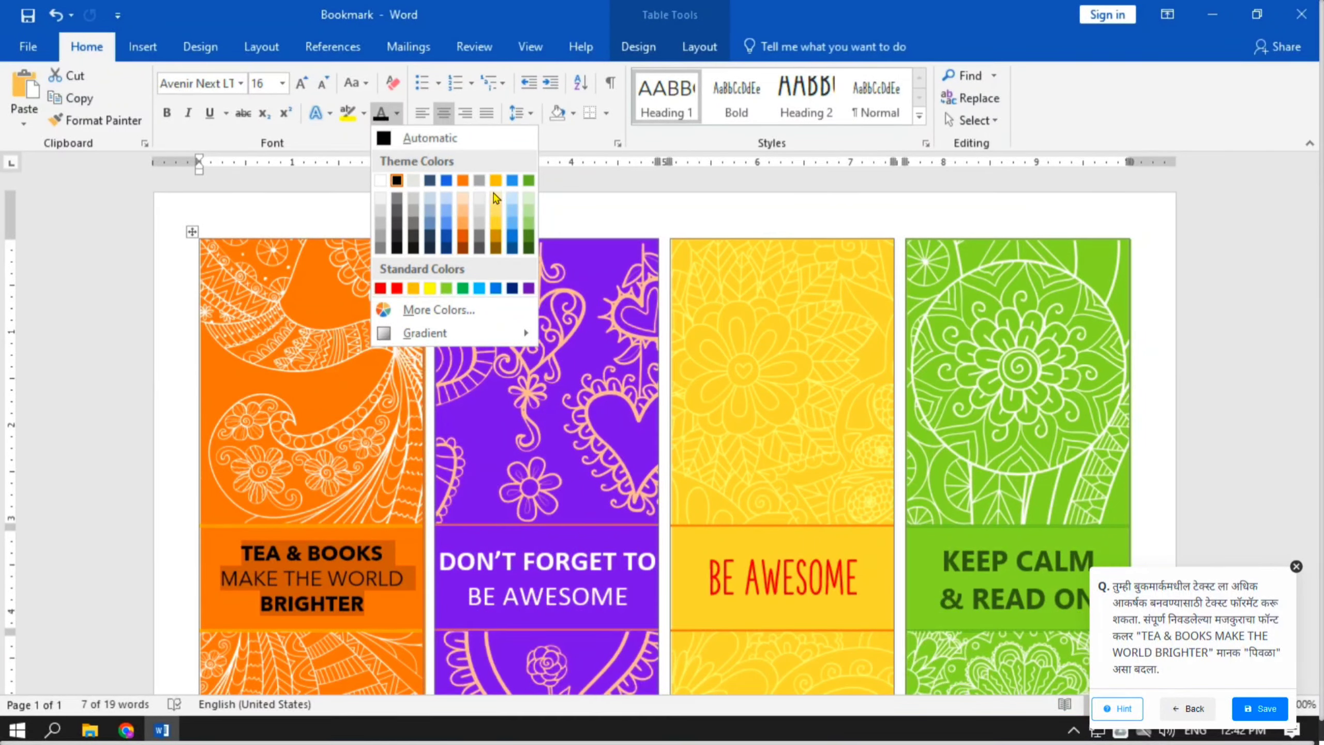
left_click(429, 289)
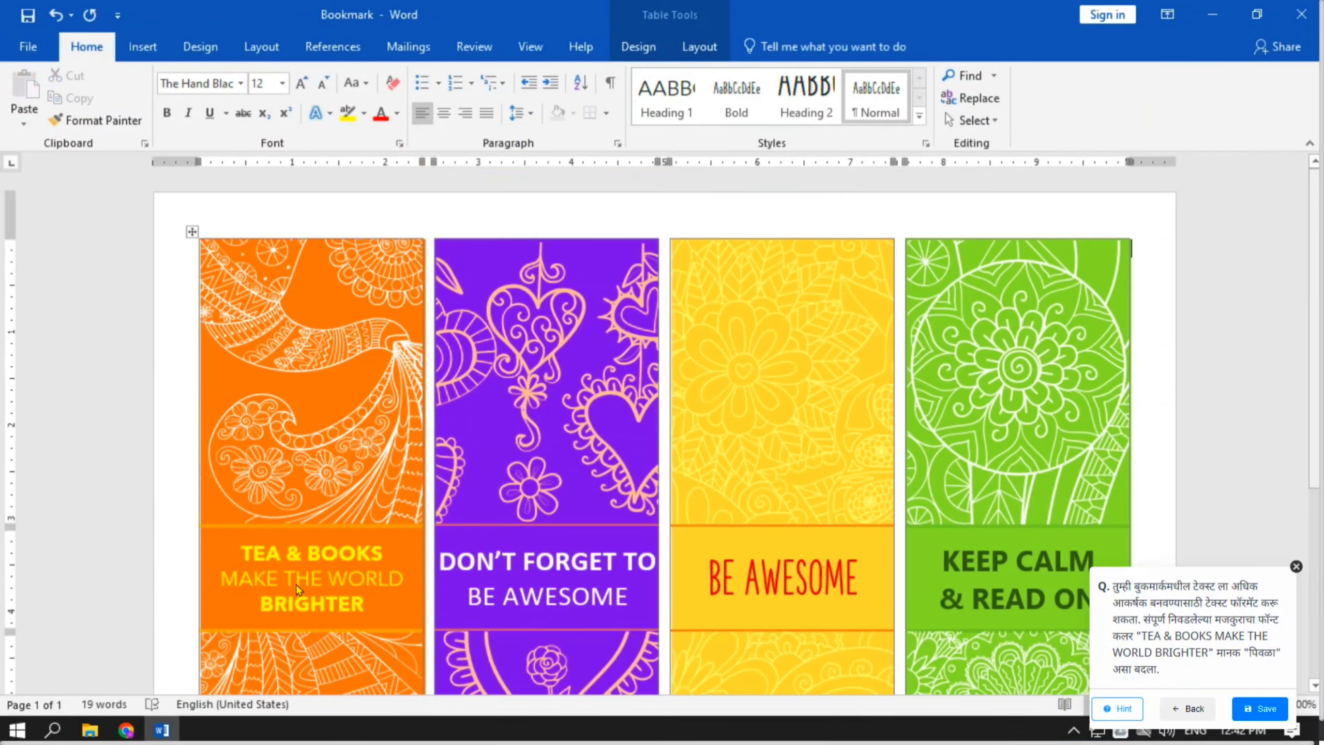
left_click(1261, 709)
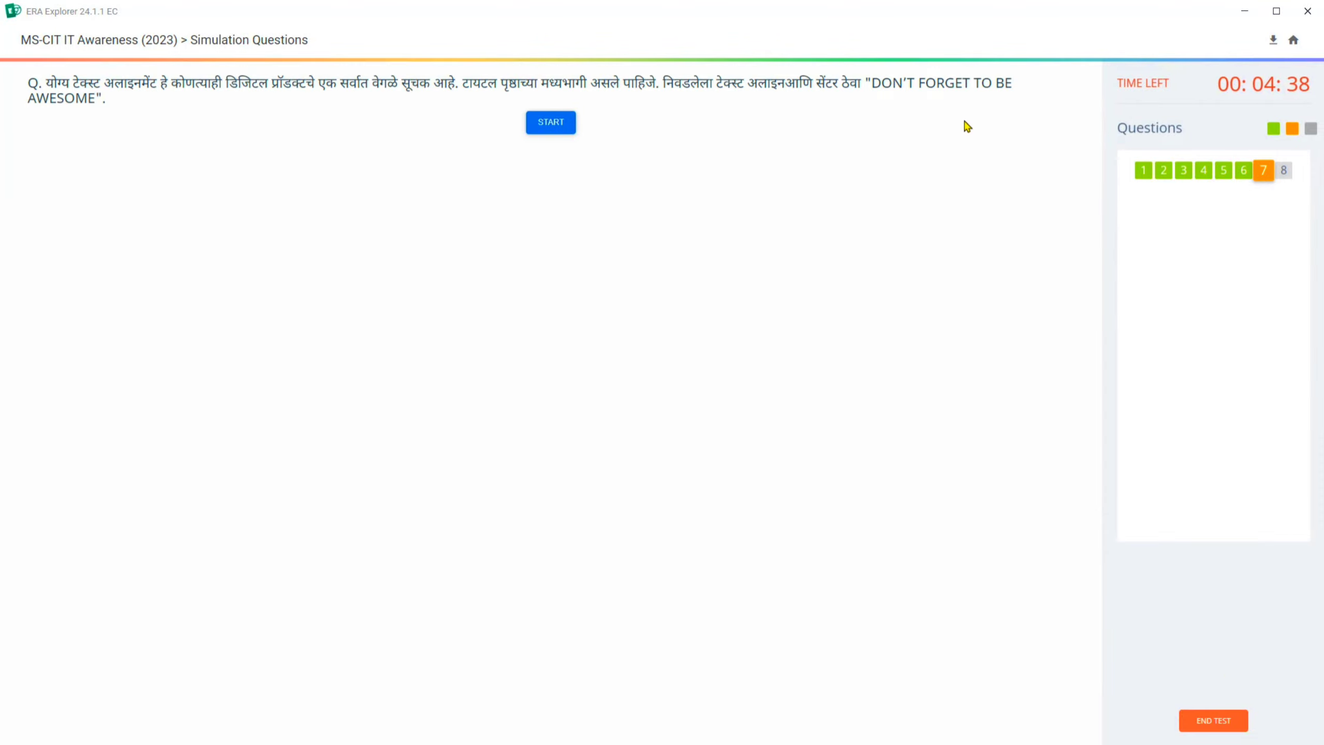
Step: Start question 7, center the selected "DON'T FORGET TO BE AWESOME" text, and submit the answer
left_click(551, 122)
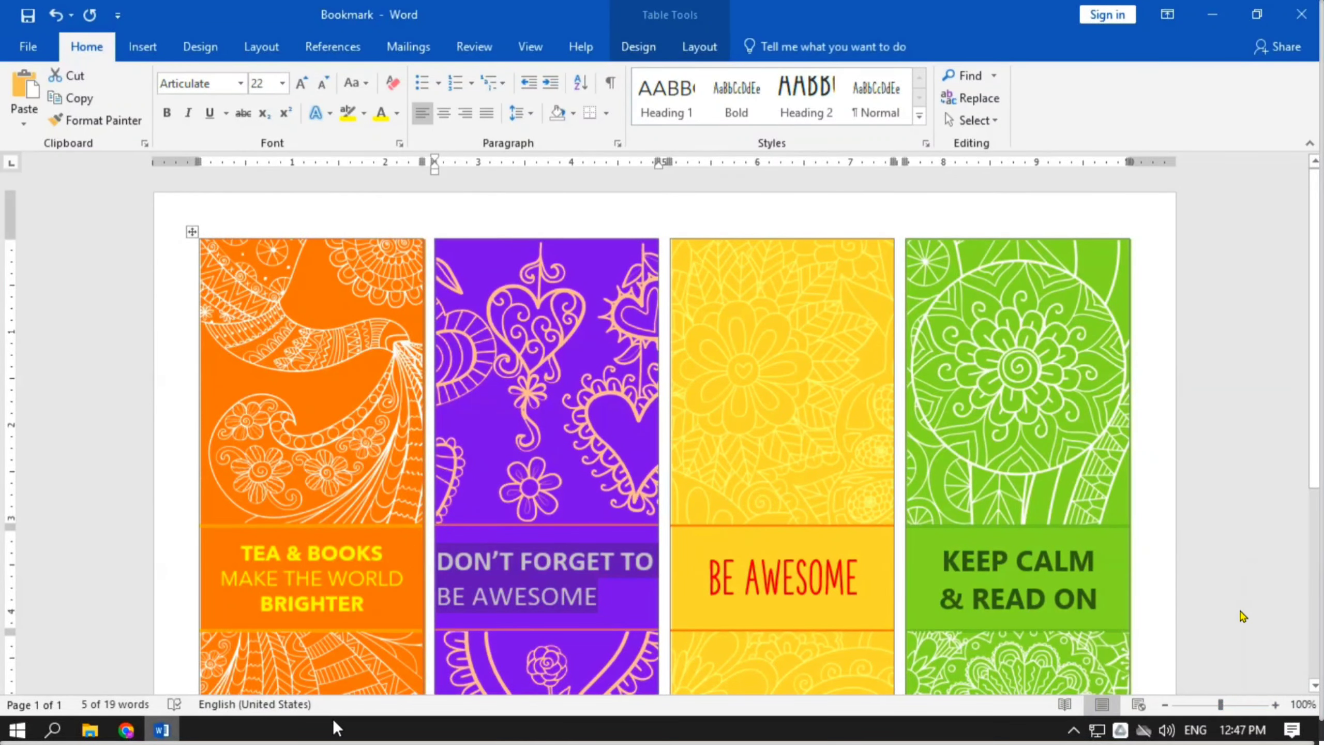
mouse_move(1314, 697)
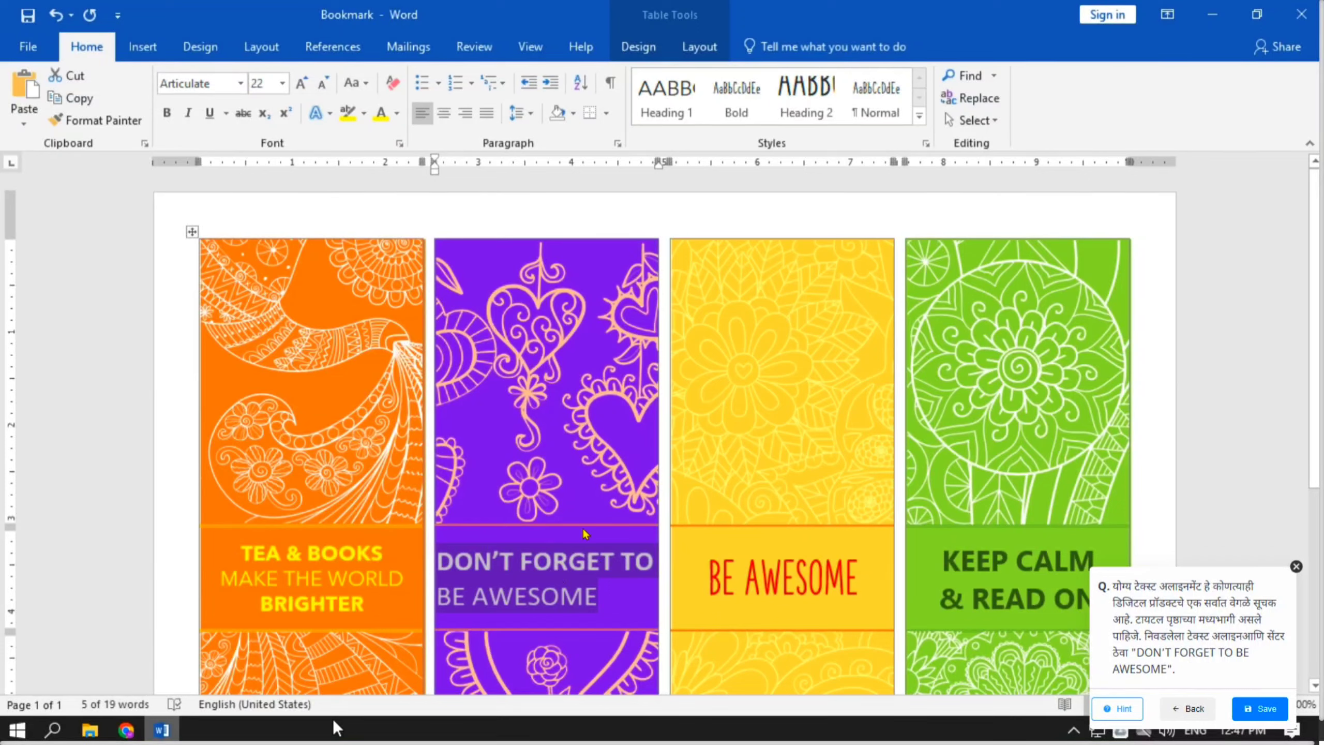
left_click(445, 115)
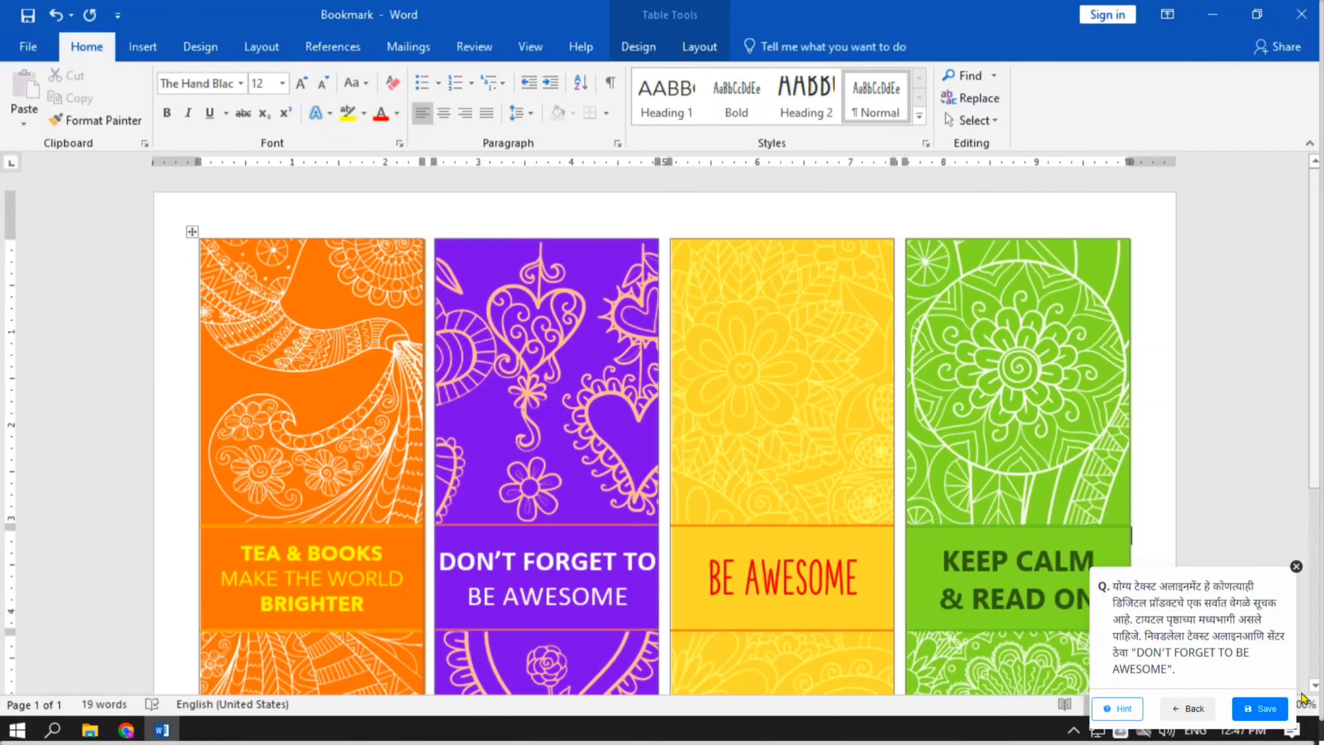
left_click(1259, 712)
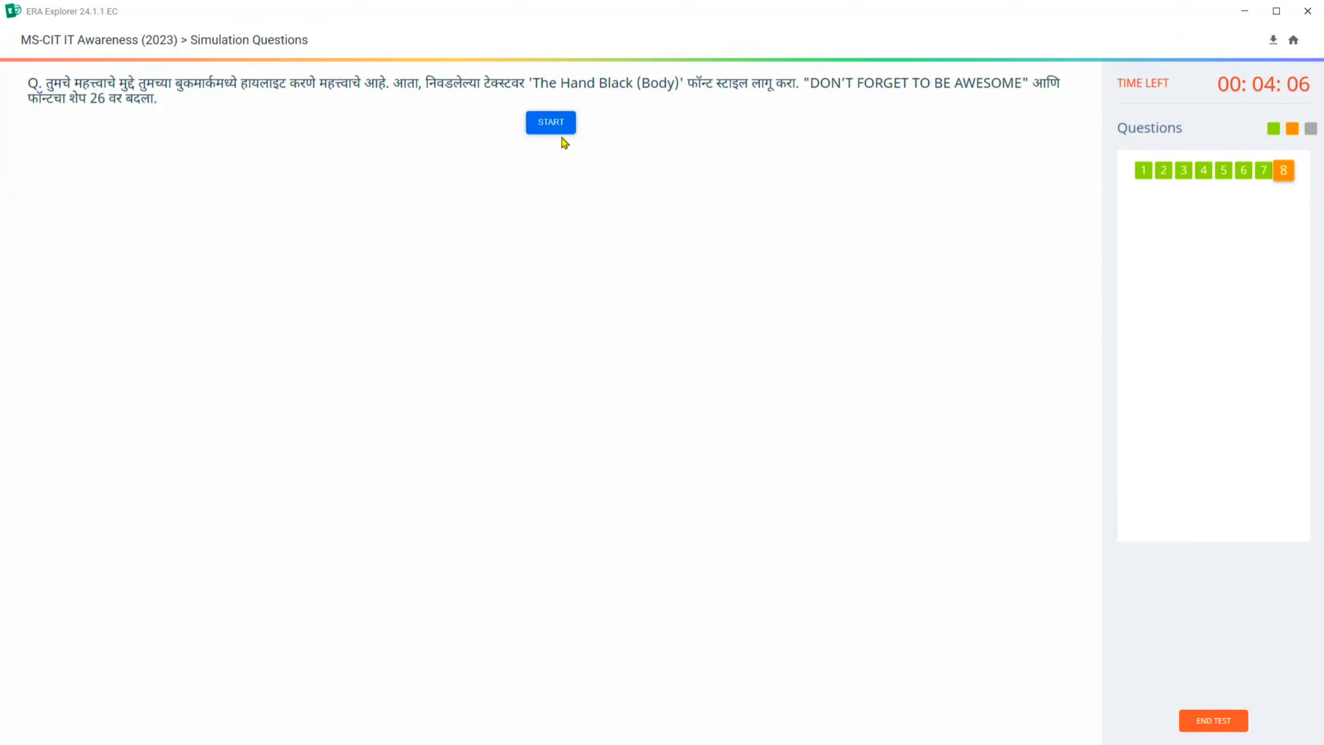
Step: Start question 8 and apply the theme font The Hand Black (Body) to the selected "DON'T FORGET TO BE AWESOME" text
left_click(547, 128)
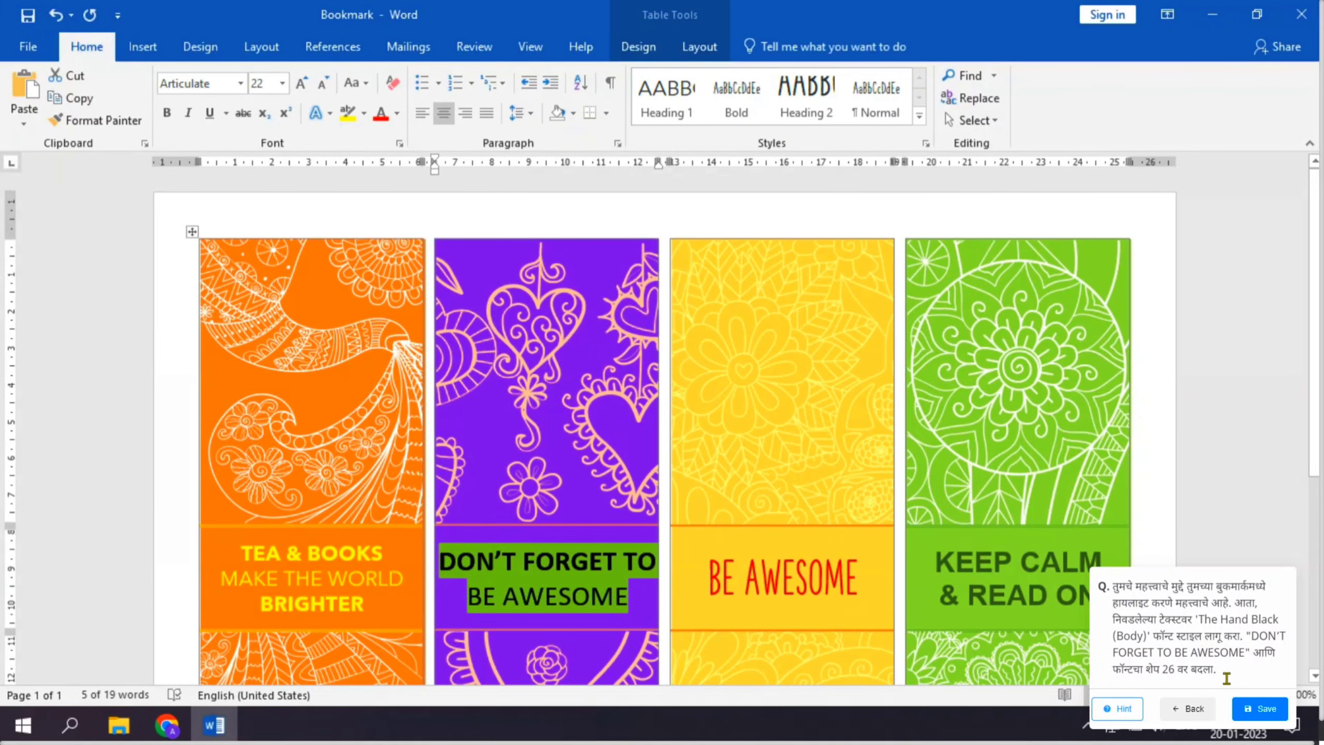
left_click(1187, 709)
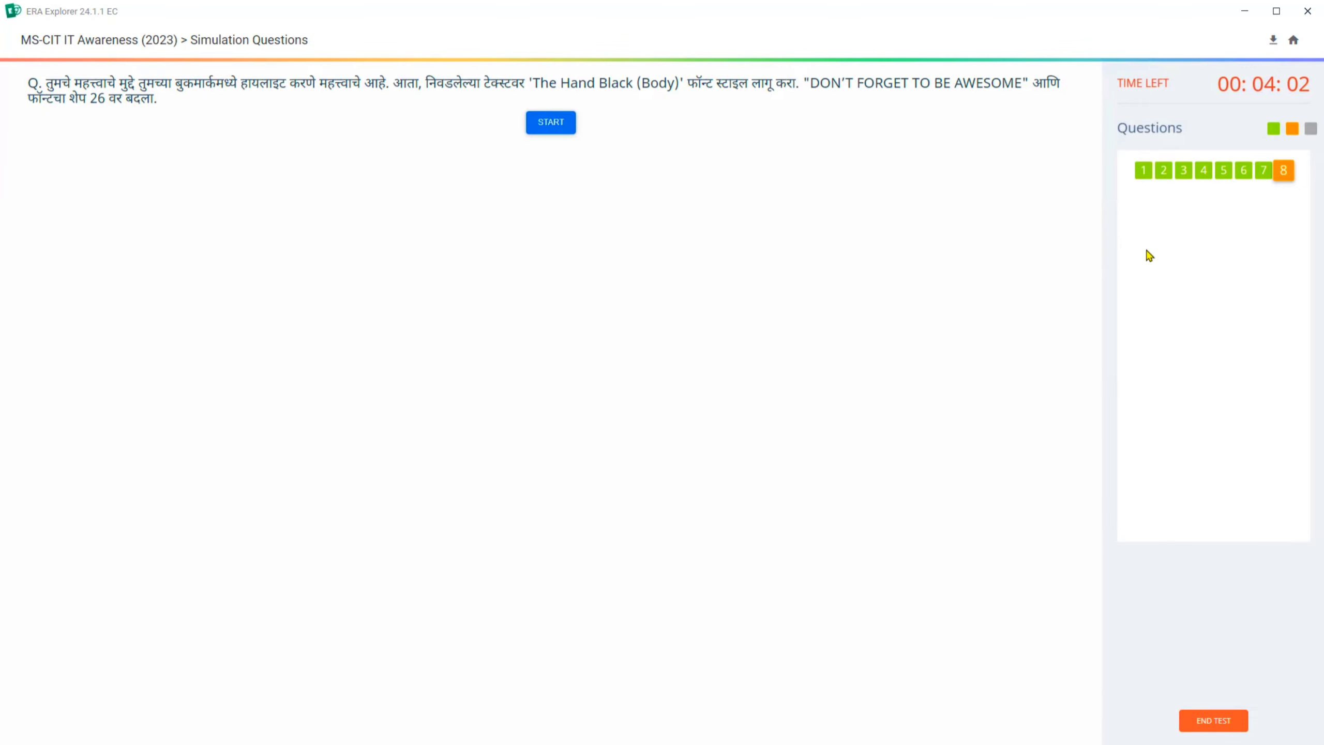
left_click(547, 127)
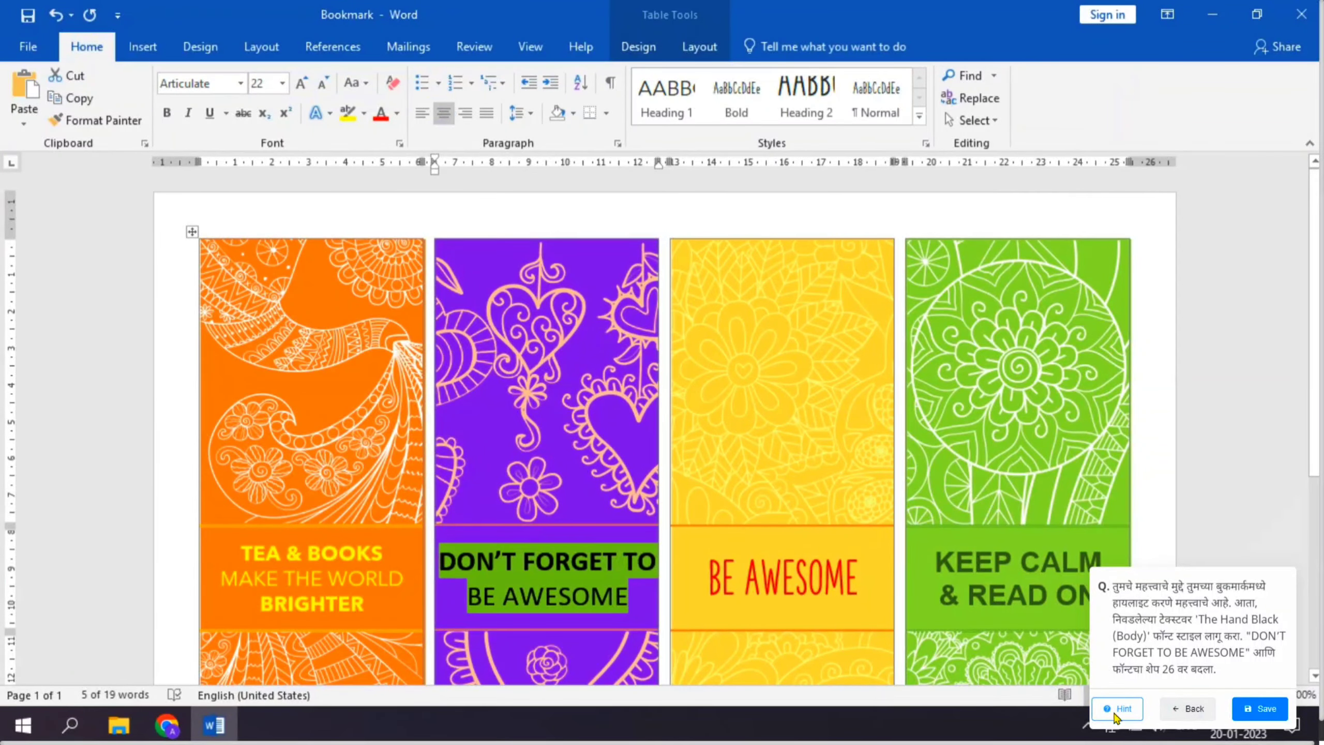
left_click(1155, 600)
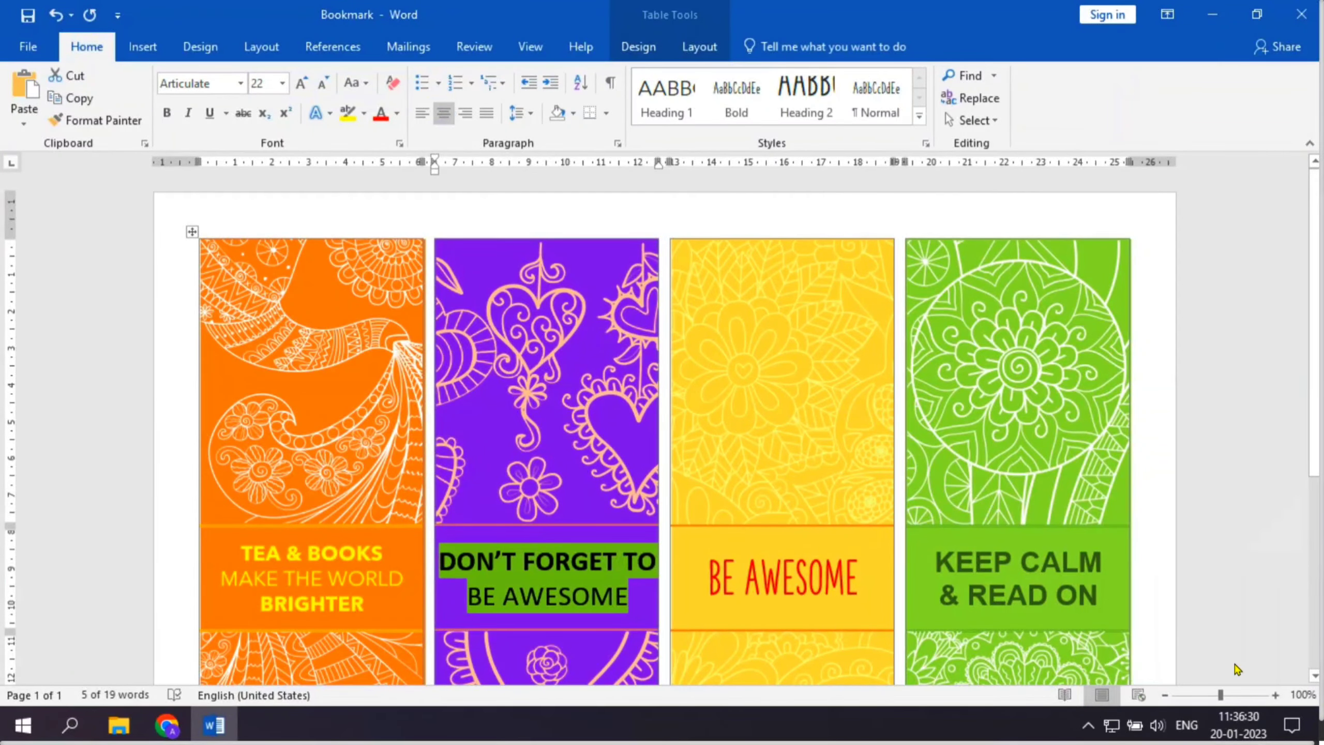
mouse_move(1265, 663)
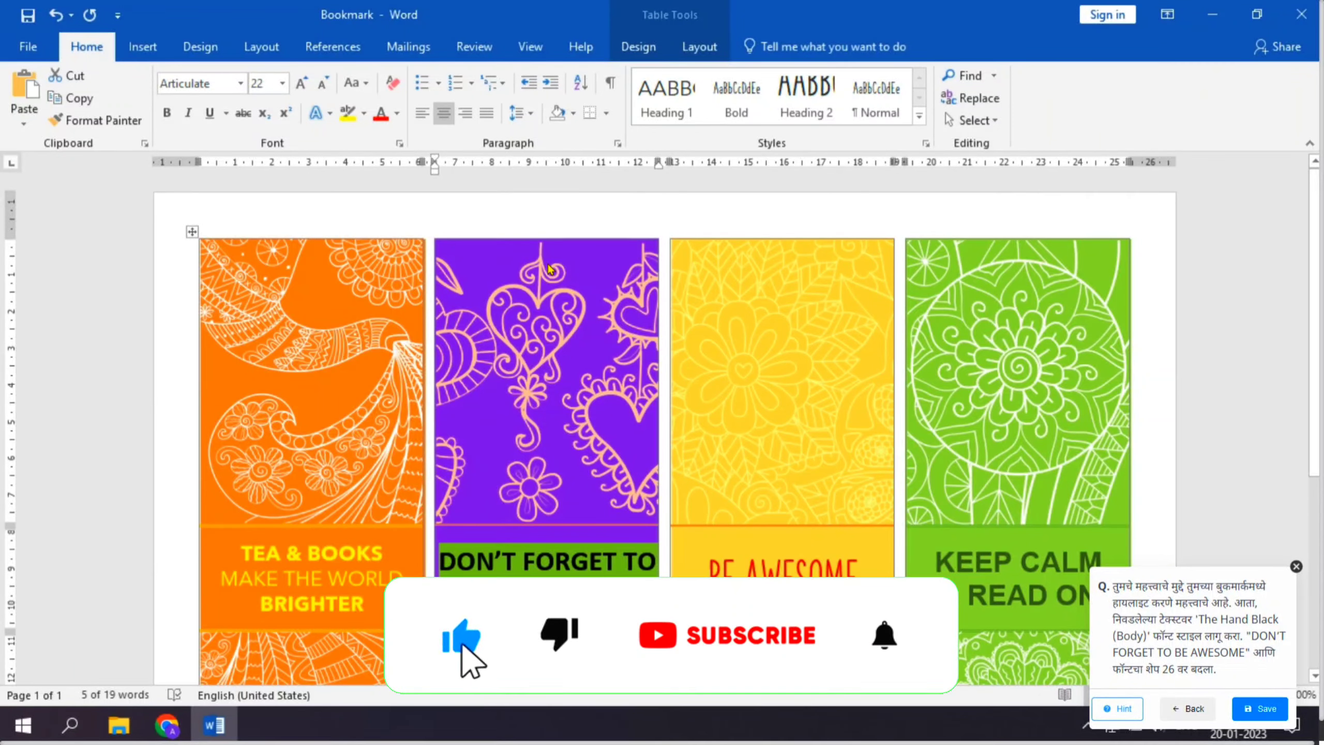
left_click(242, 83)
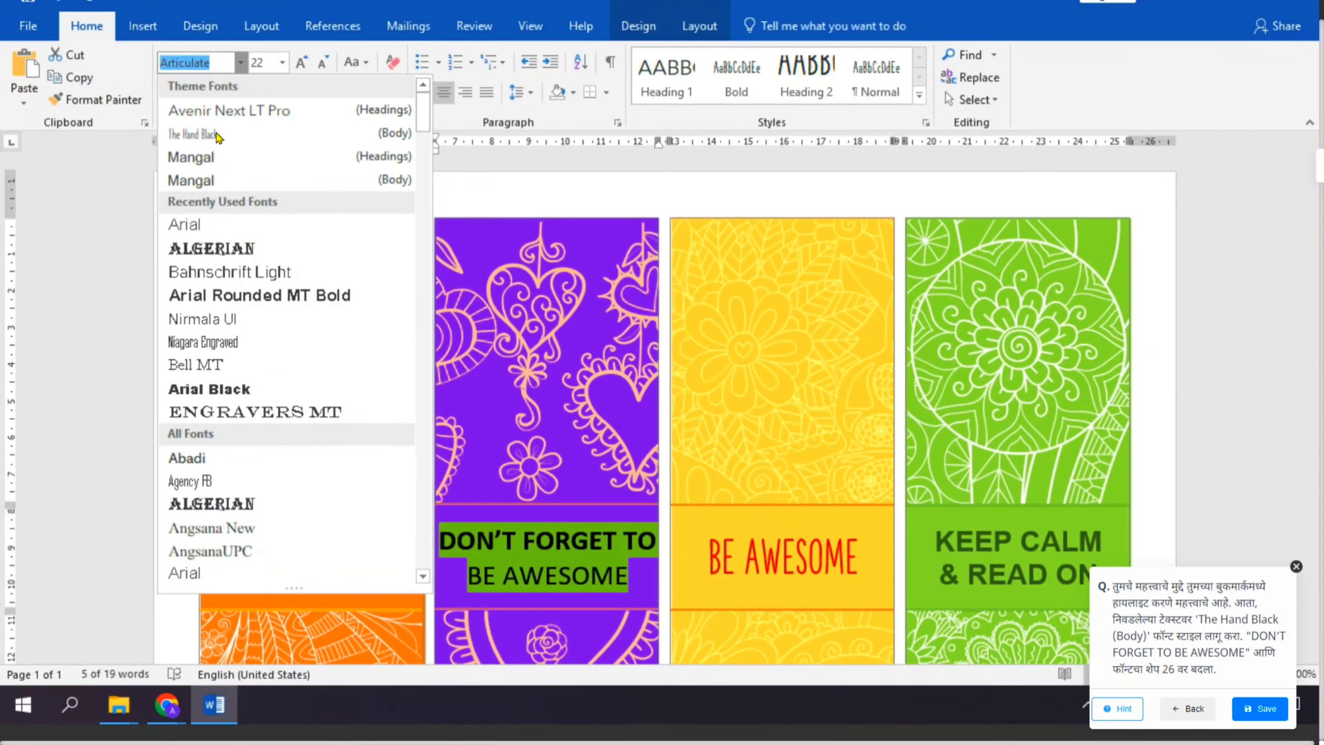
left_click(219, 135)
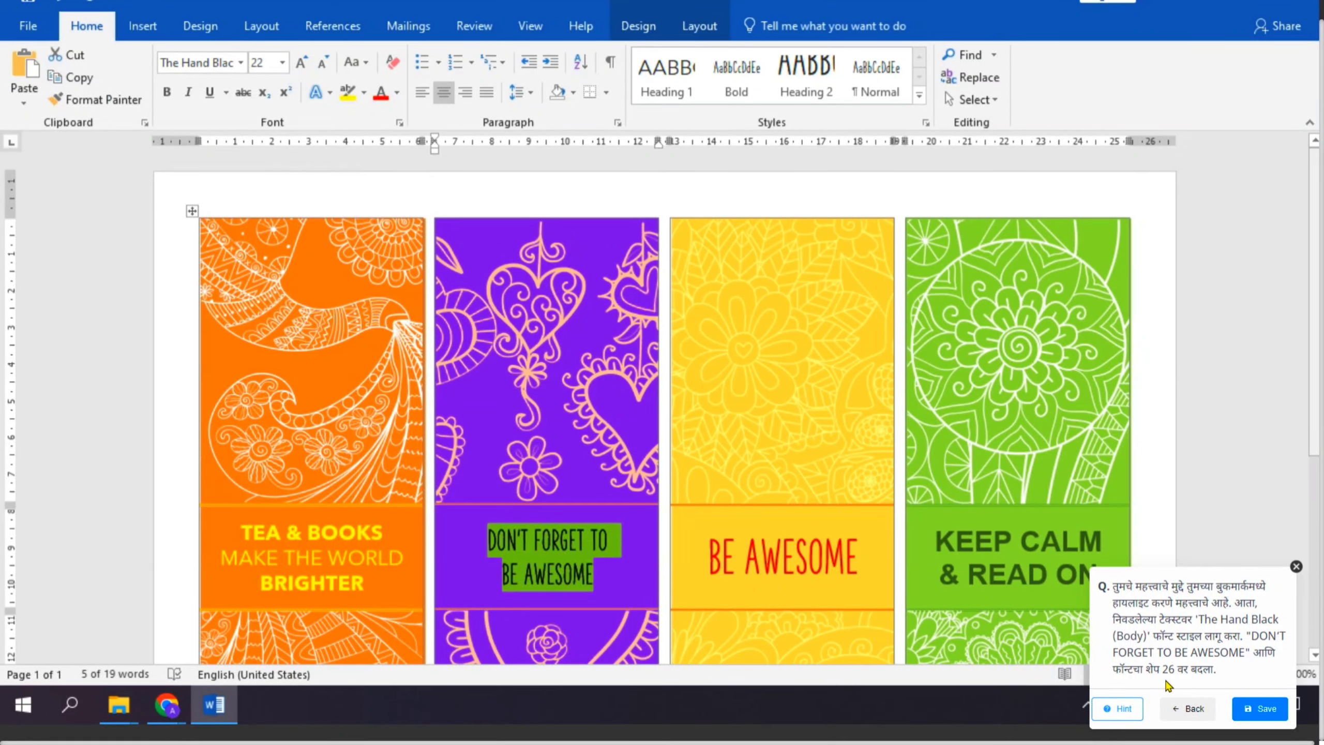
Step: Set the font size of the selected "DON'T FORGET TO BE AWESOME" text to 26 and submit the answer to question 8
left_click(283, 65)
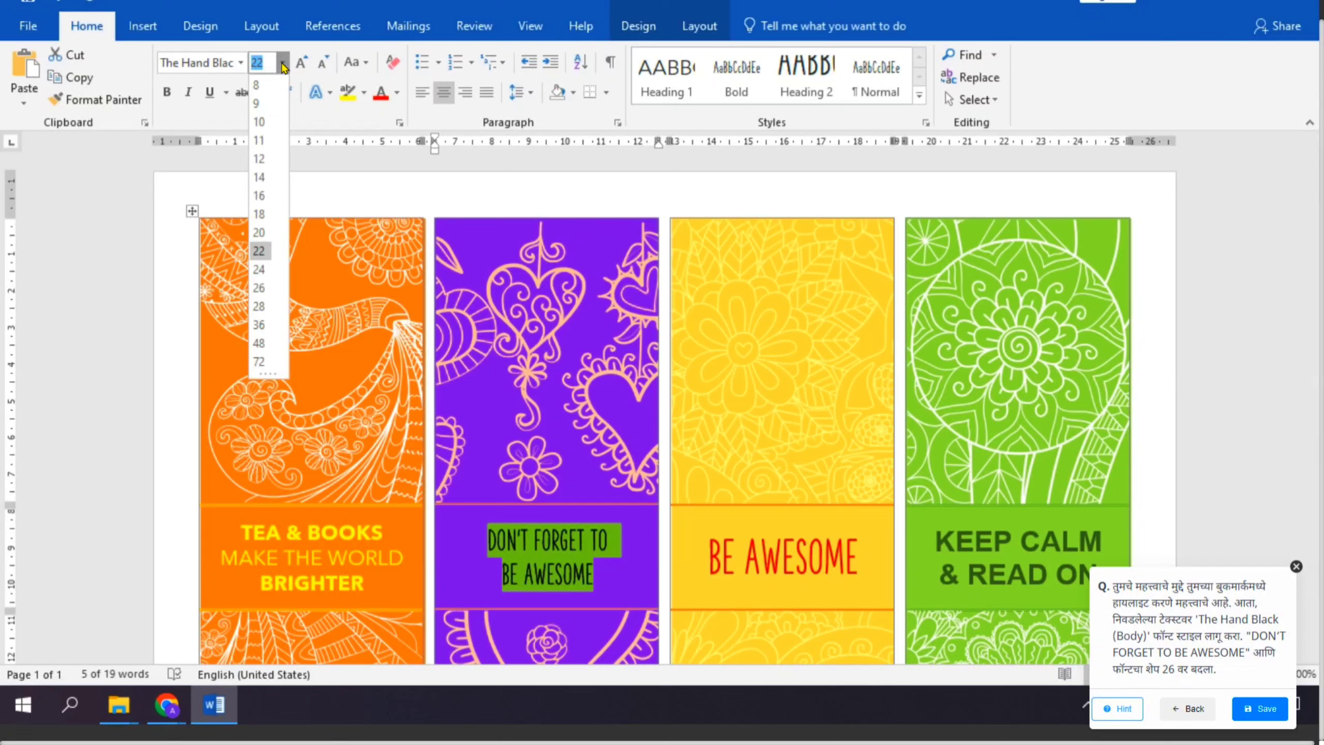
left_click(259, 288)
left_click(262, 294)
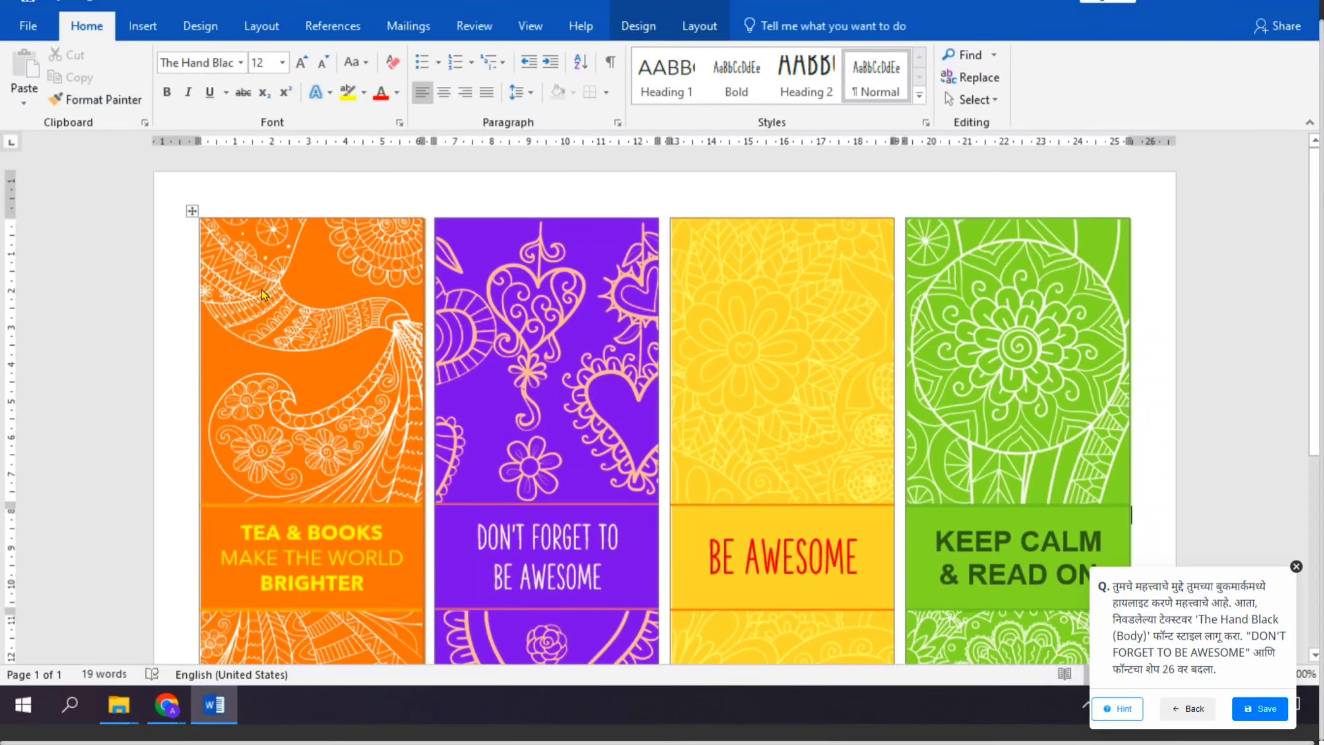
left_click(1261, 709)
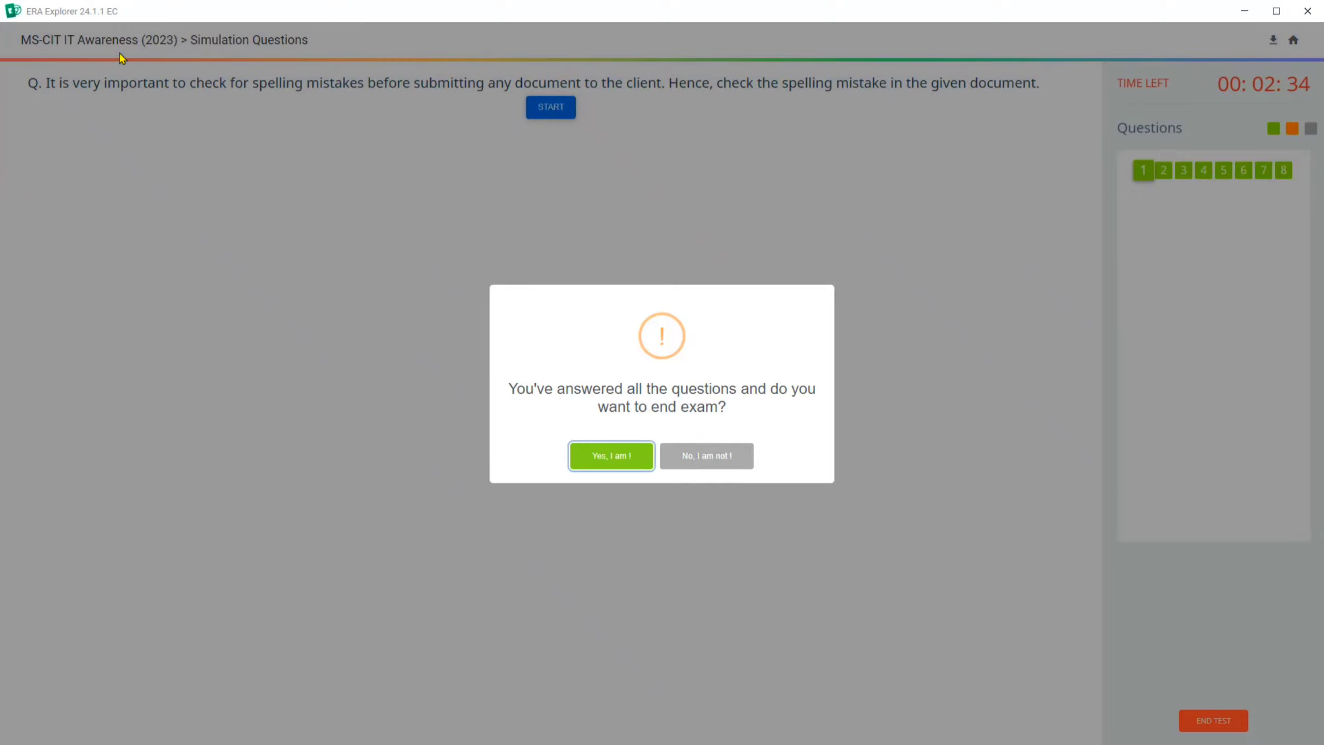
Step: End the Simulation Questions exam, confirming with the text "End Exam", and dismiss the closing notice
left_click(594, 461)
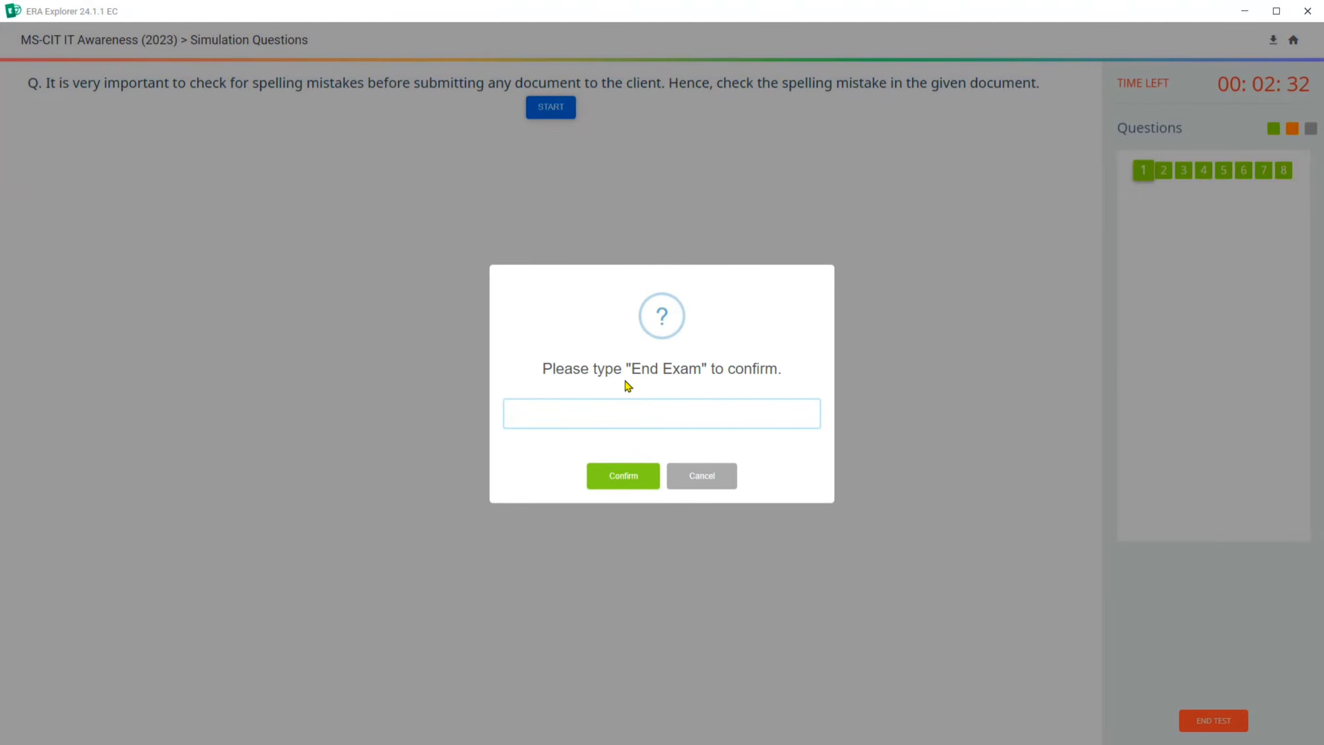
left_click_drag(634, 370, 615, 417)
left_click(642, 476)
left_click(662, 447)
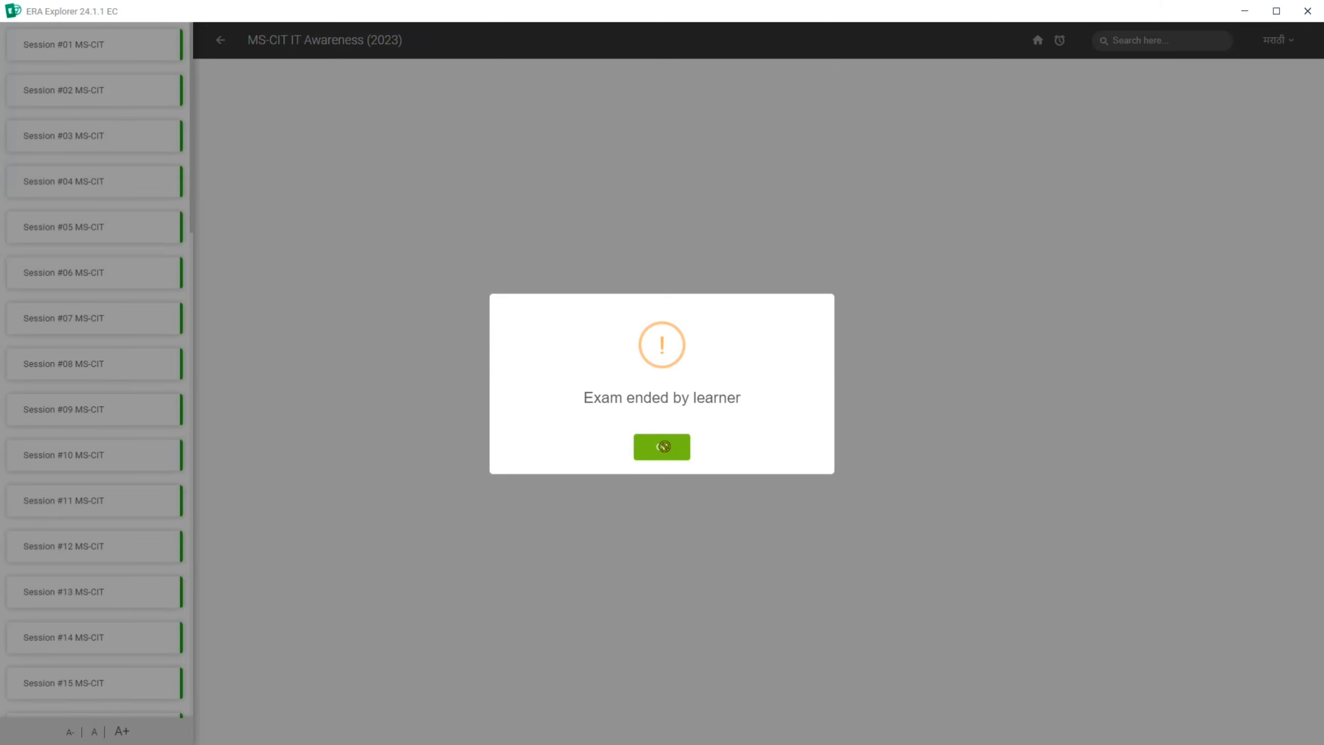
left_click(663, 447)
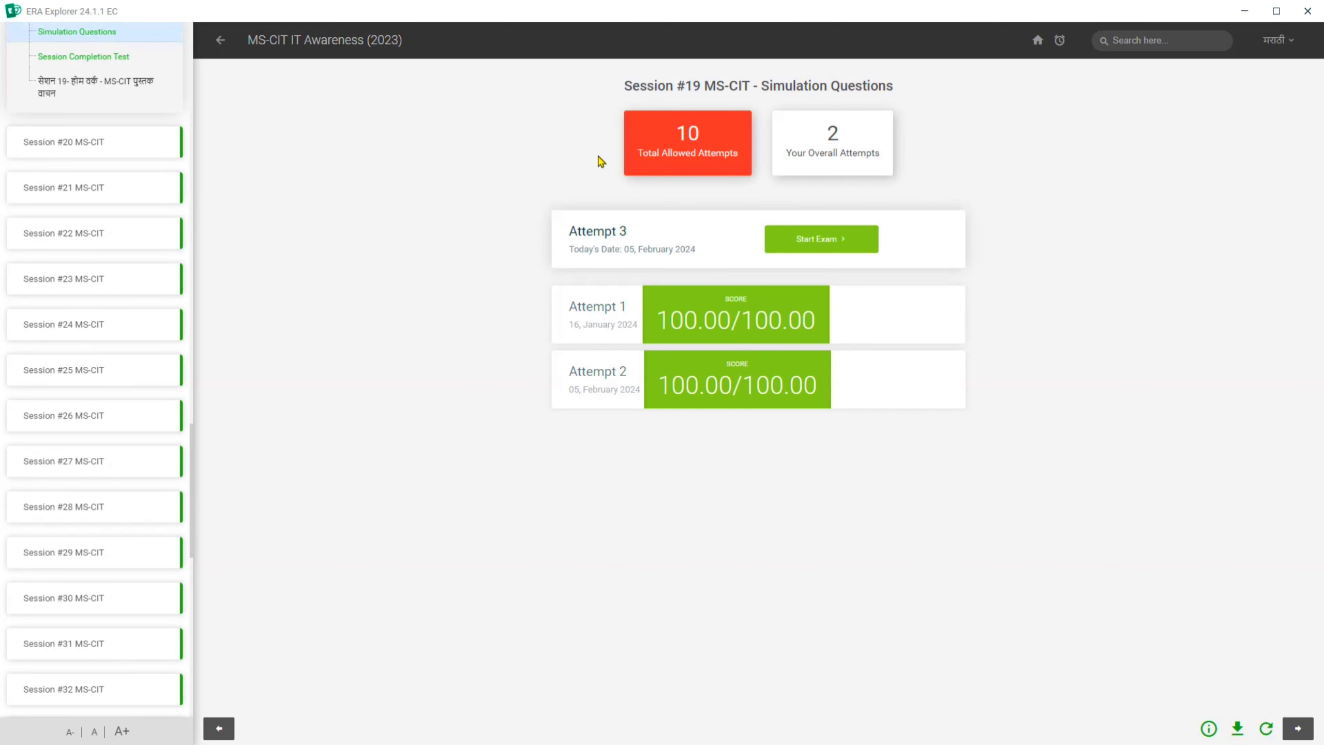
Step: Open the Session 19 Session Completion Test and start attempt 2 of the exam
left_click(56, 57)
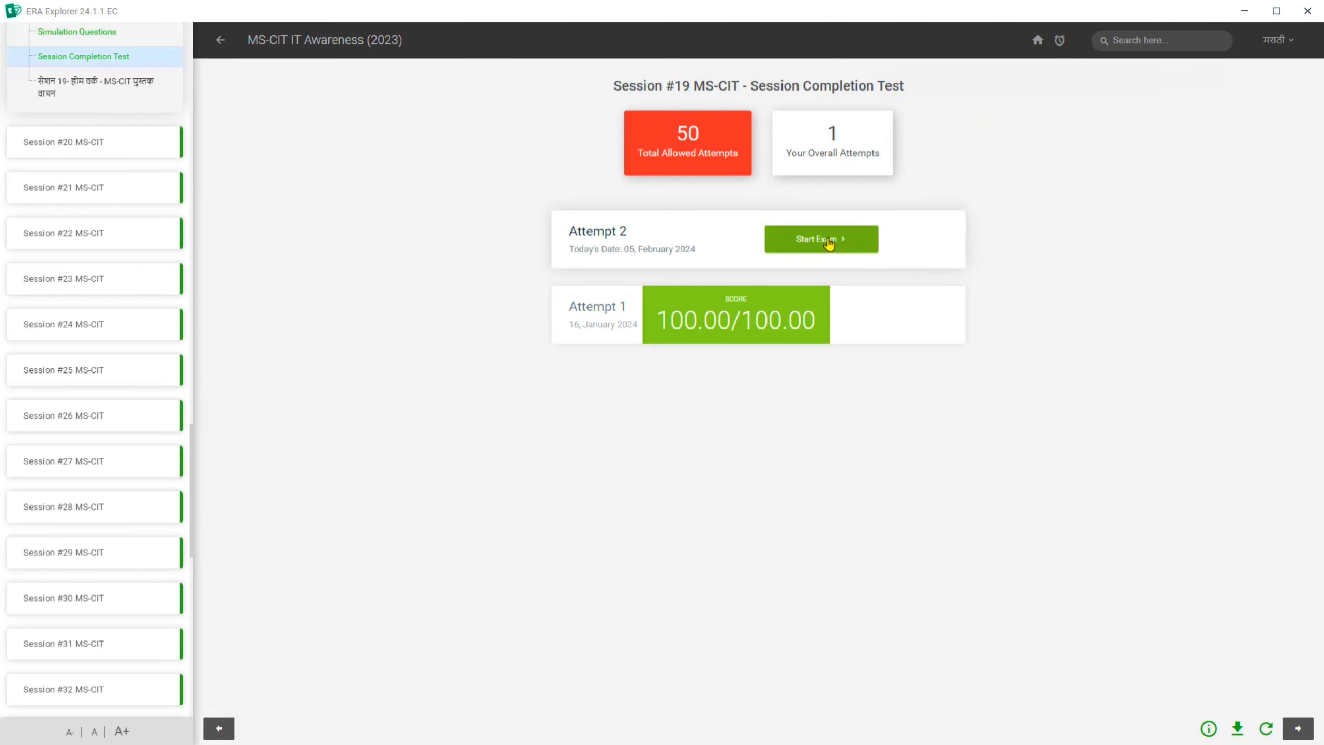
left_click(828, 250)
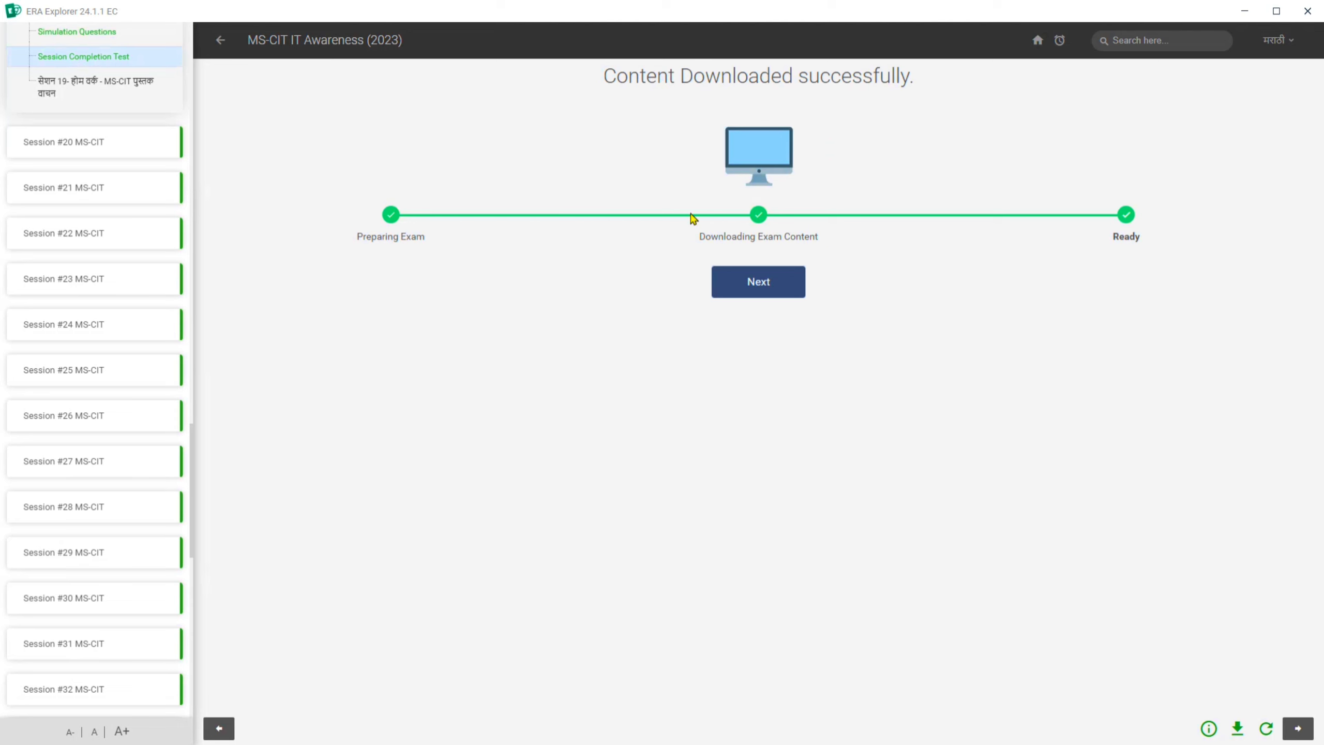
left_click(748, 294)
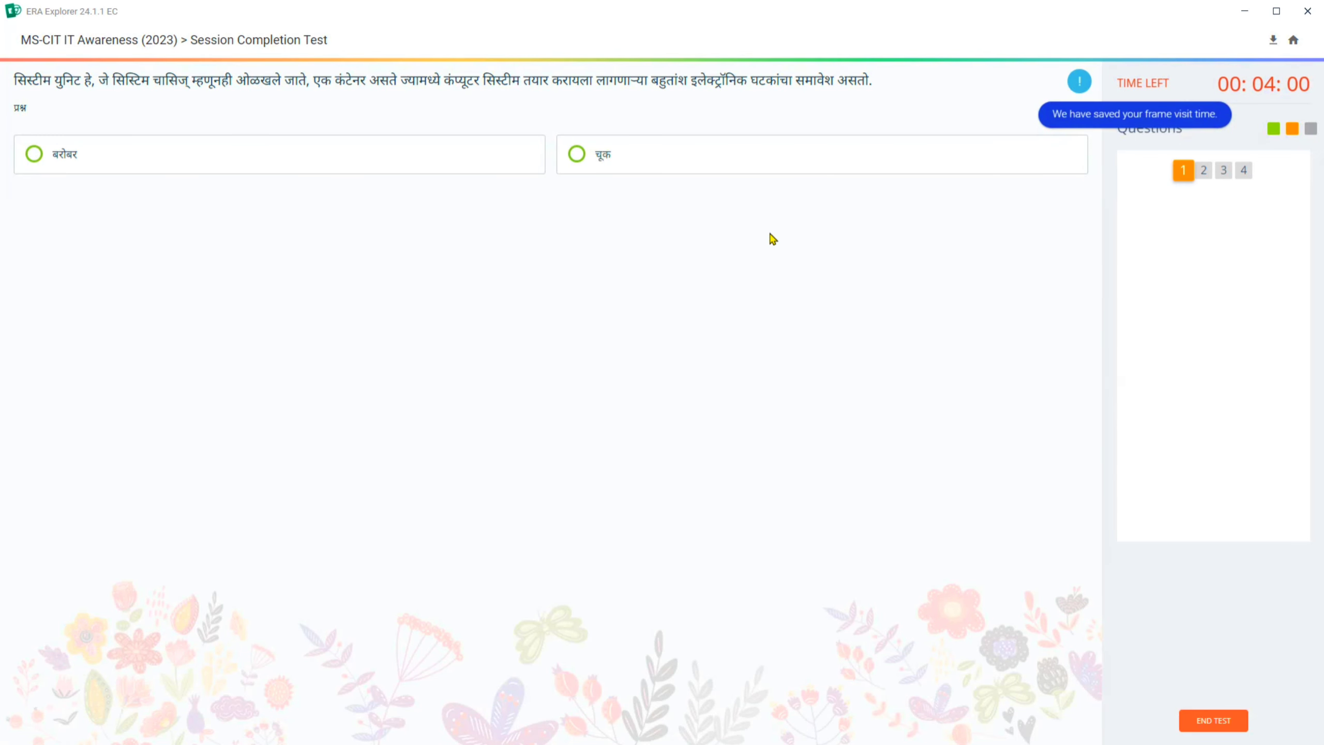